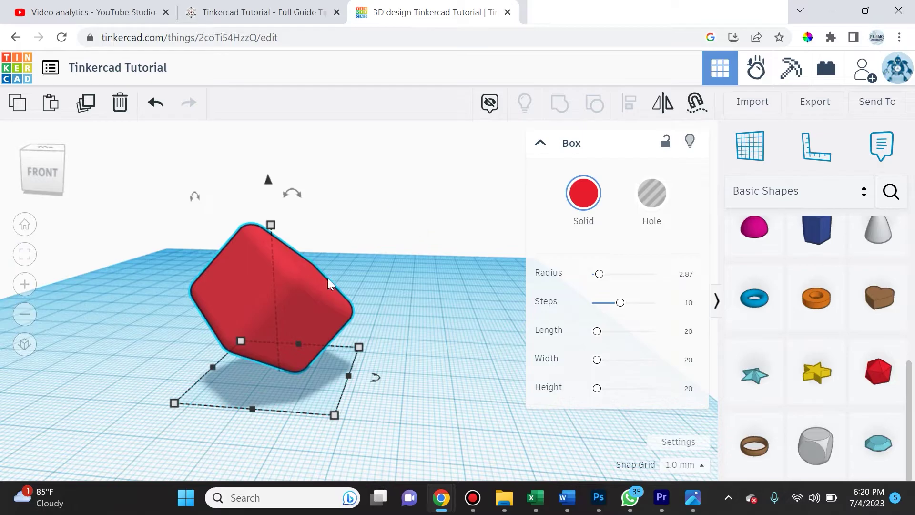
Step: Look at the rounded box from several angles, then drop a cylinder onto the workplane
click(414, 292)
right_drag(413, 292, 455, 297)
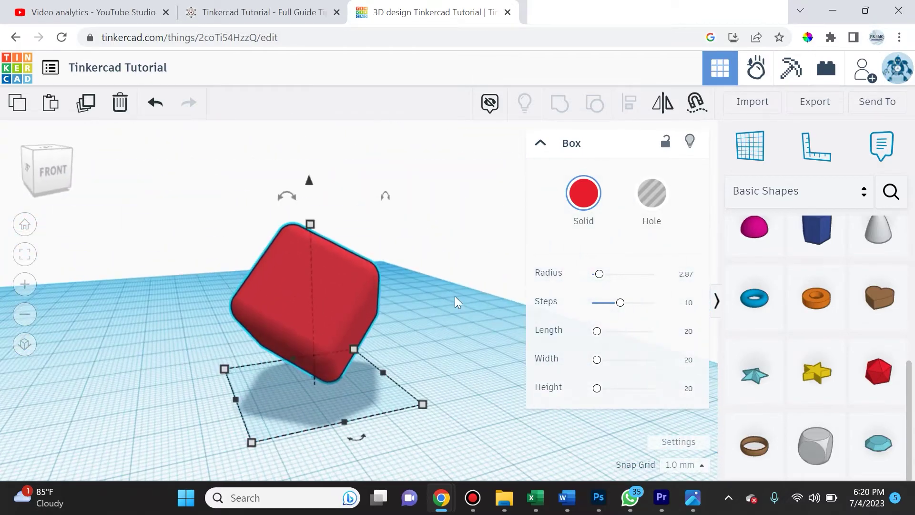
right_drag(387, 347, 302, 337)
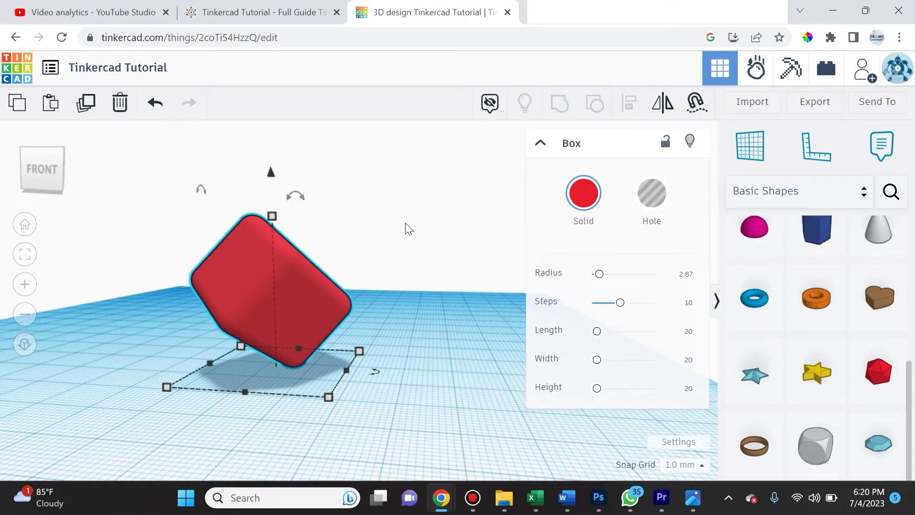
right_drag(409, 228, 448, 260)
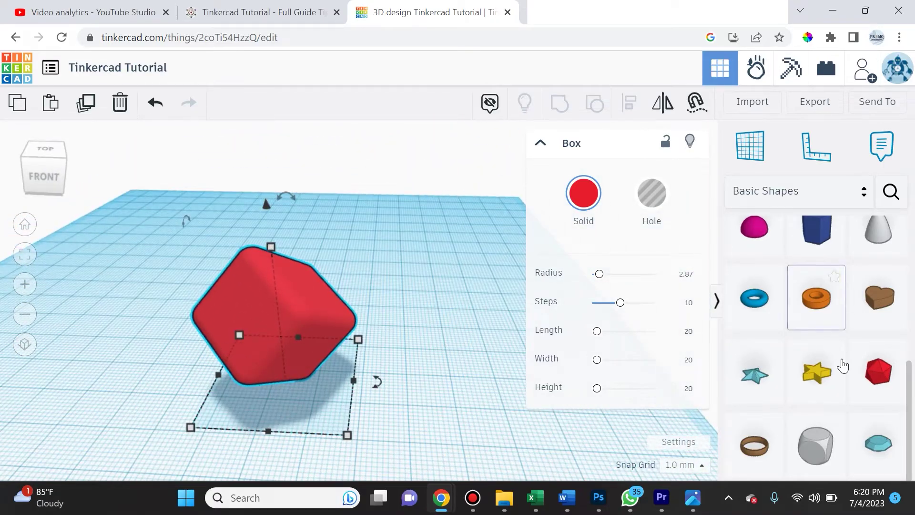
scroll(842, 367, up, 5)
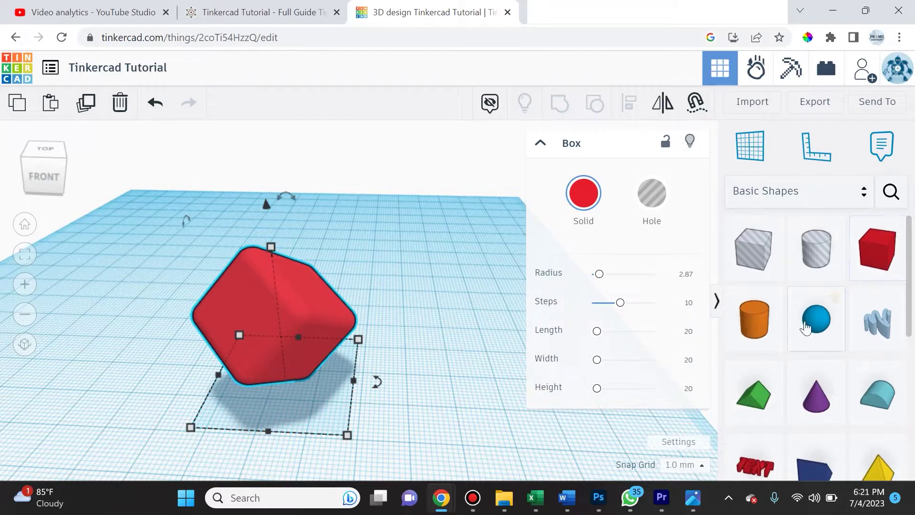
drag(754, 318, 282, 384)
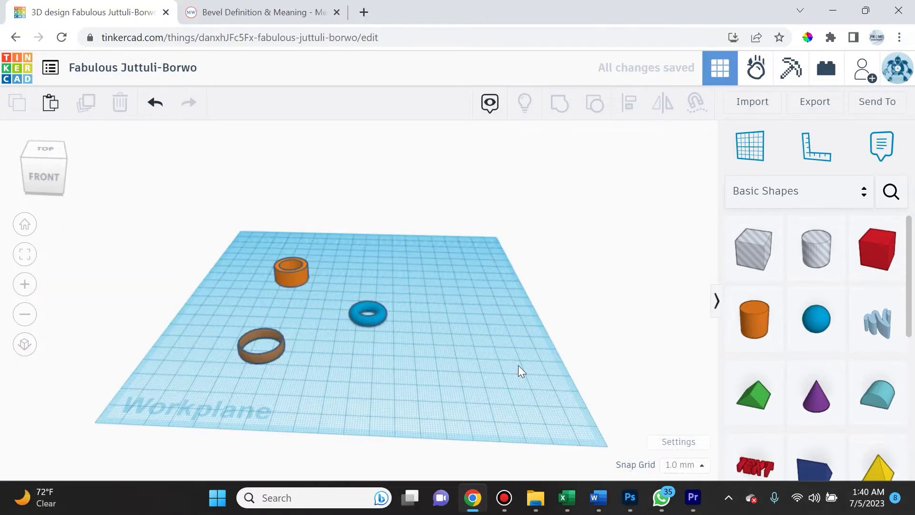
Step: Add a TEXT object and a red box placed in front of the torus
drag(755, 466, 402, 264)
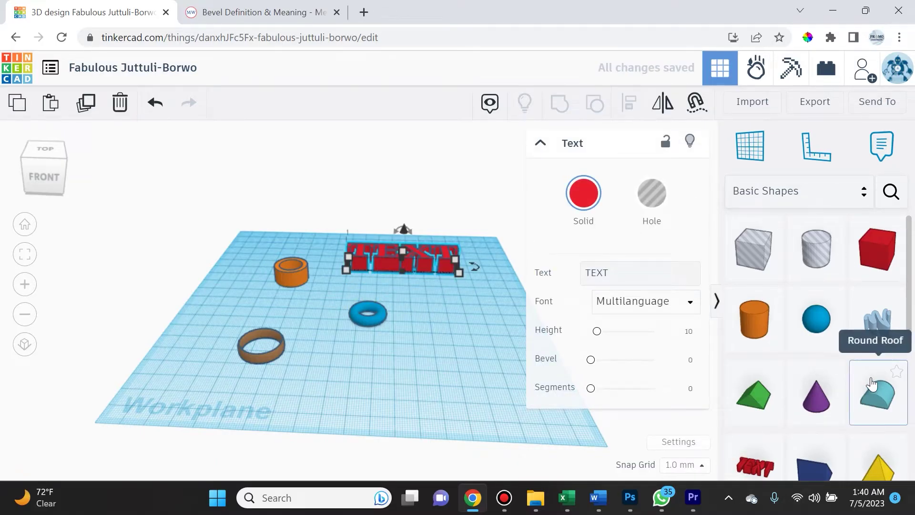
drag(882, 258, 462, 371)
right_drag(510, 372, 492, 360)
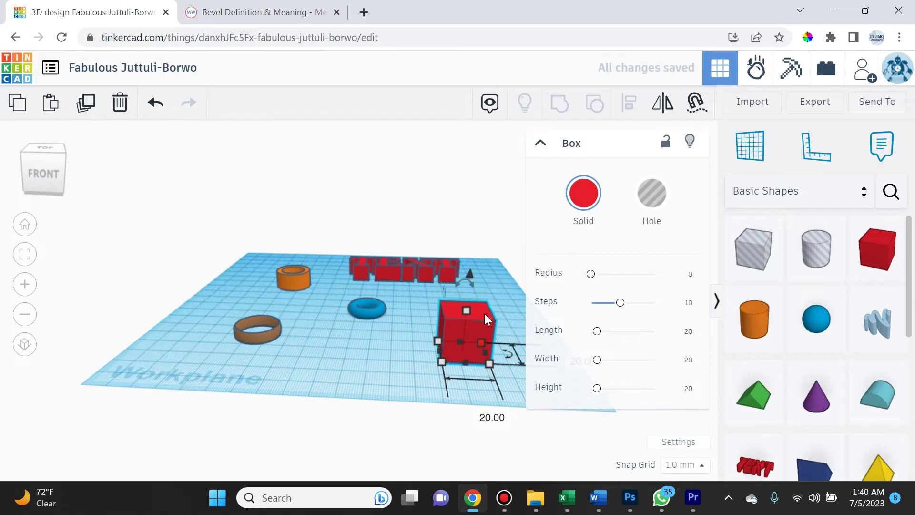
Step: Lock the red cube, confirm it can't be edited, then unlock it
scroll(479, 333, up, 3)
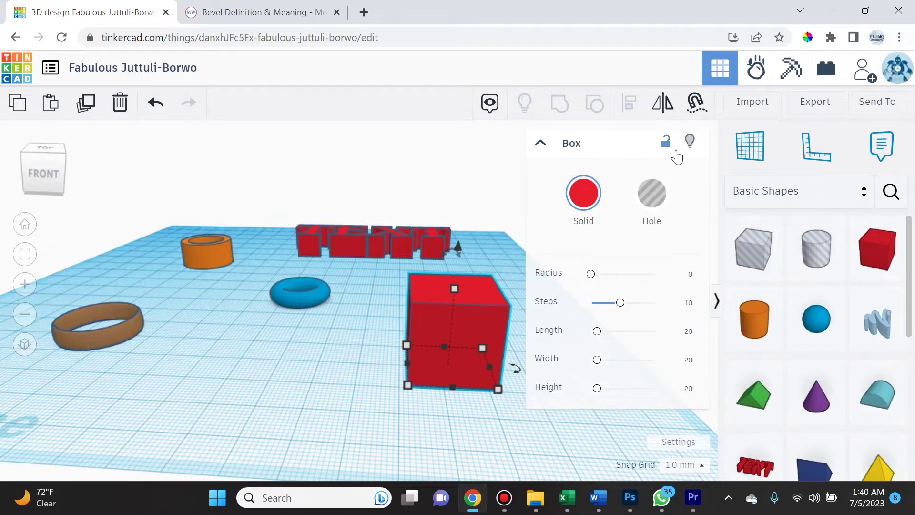
right_drag(414, 410, 463, 402)
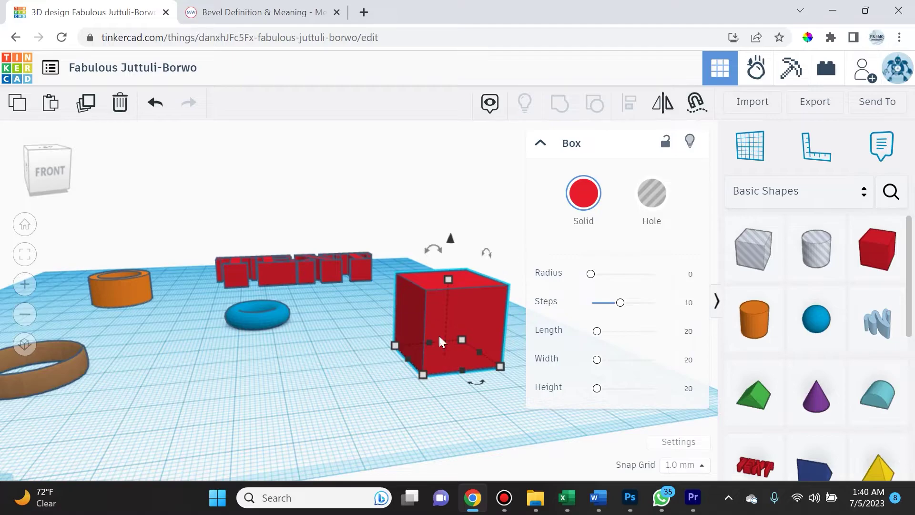
right_drag(466, 402, 469, 333)
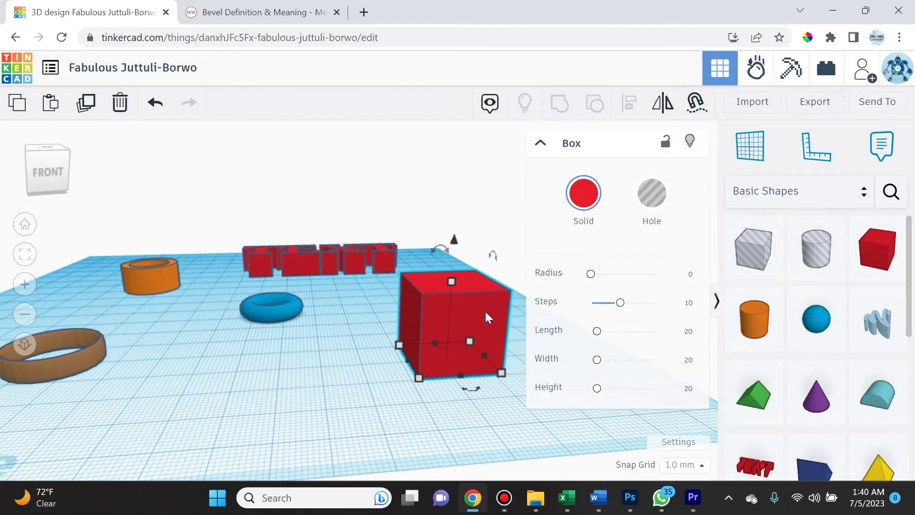
click(666, 143)
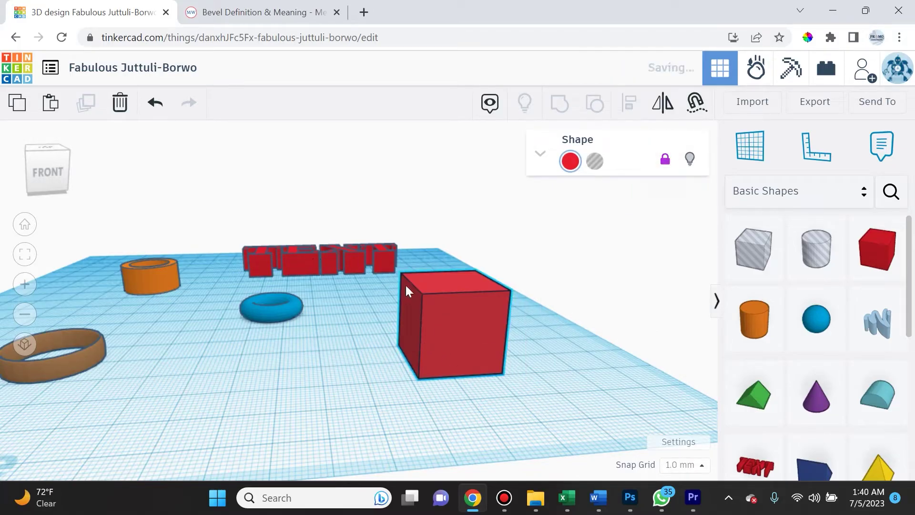
click(457, 334)
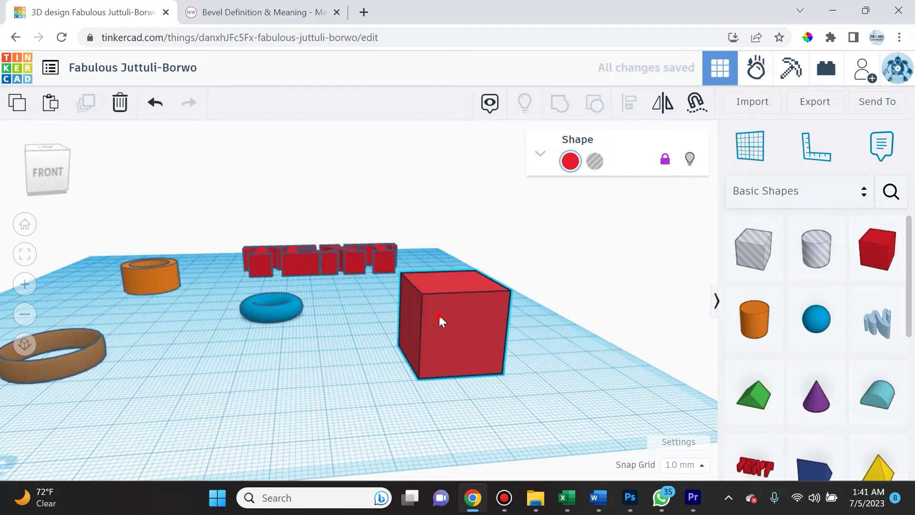
click(665, 160)
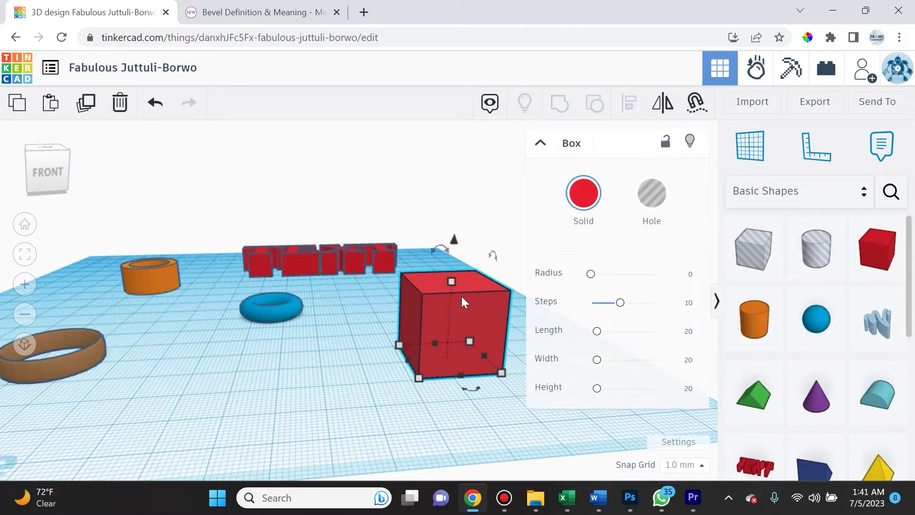
click(691, 142)
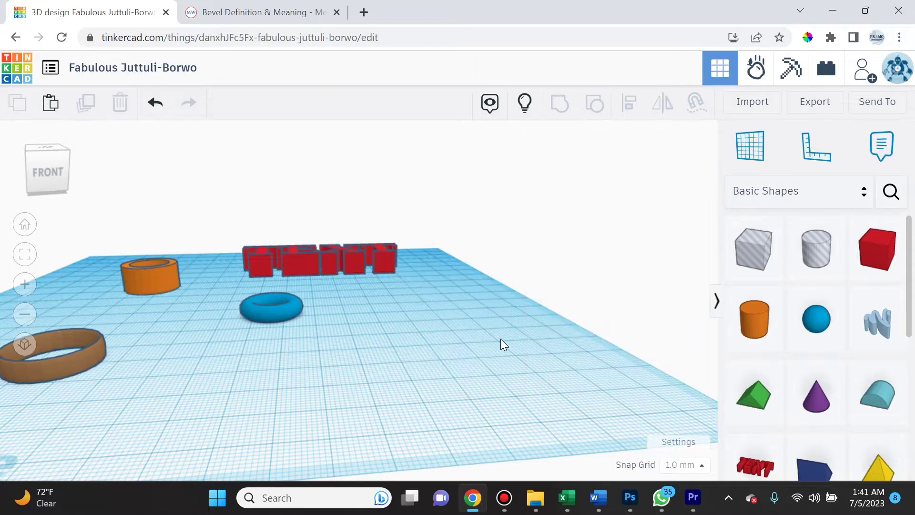
right_drag(501, 338, 462, 354)
scroll(393, 382, up, 3)
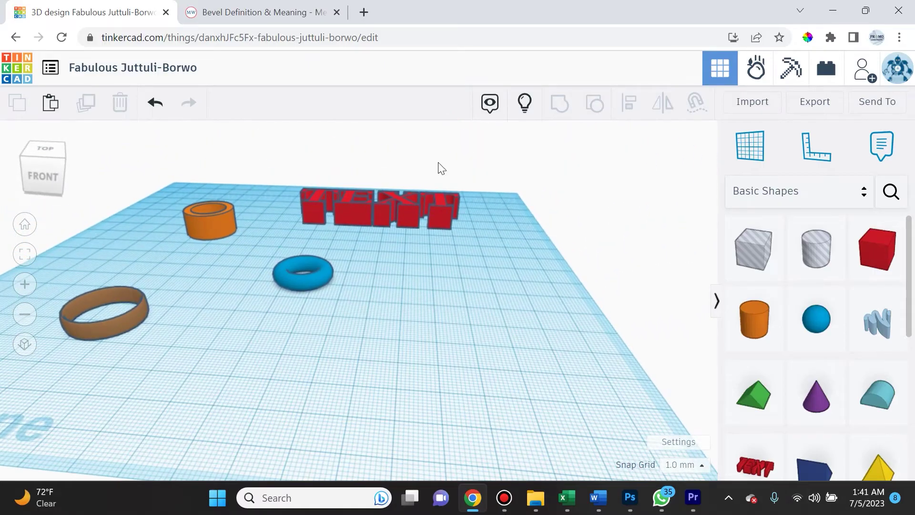
right_drag(453, 267, 401, 297)
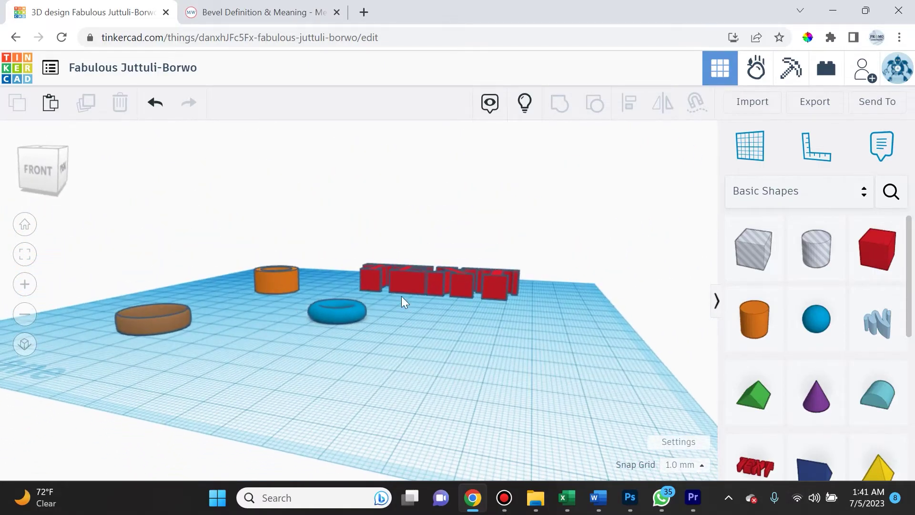
click(351, 318)
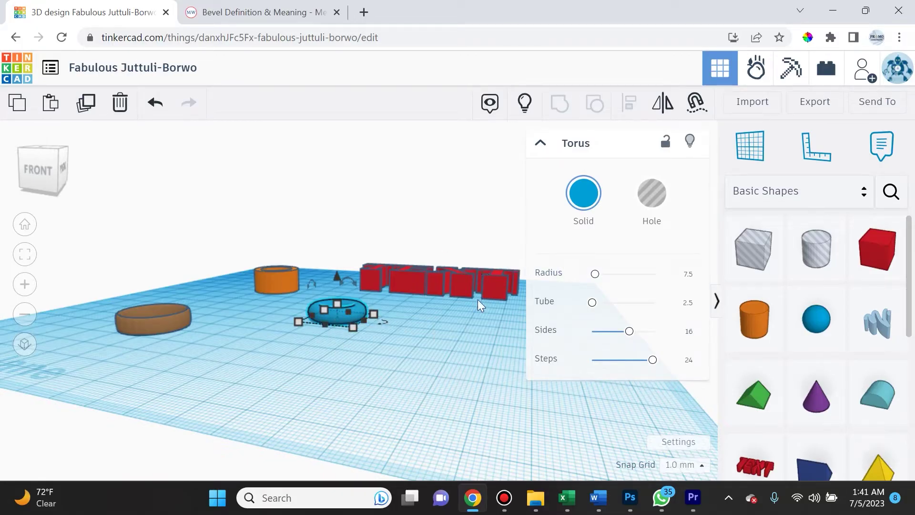
click(528, 104)
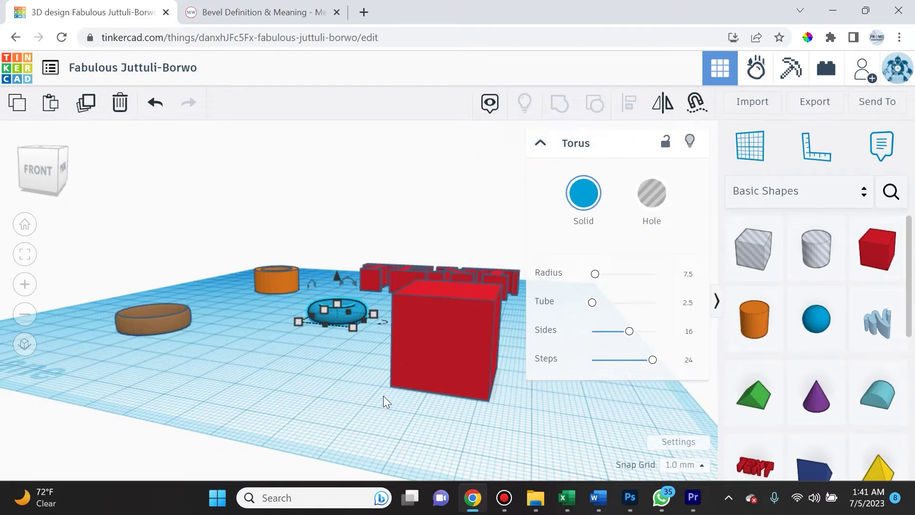
right_drag(384, 400, 467, 412)
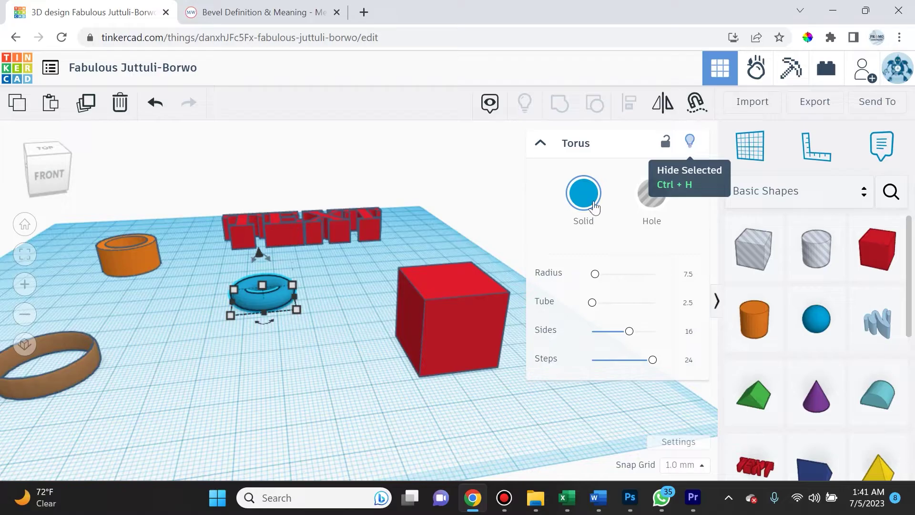
click(450, 290)
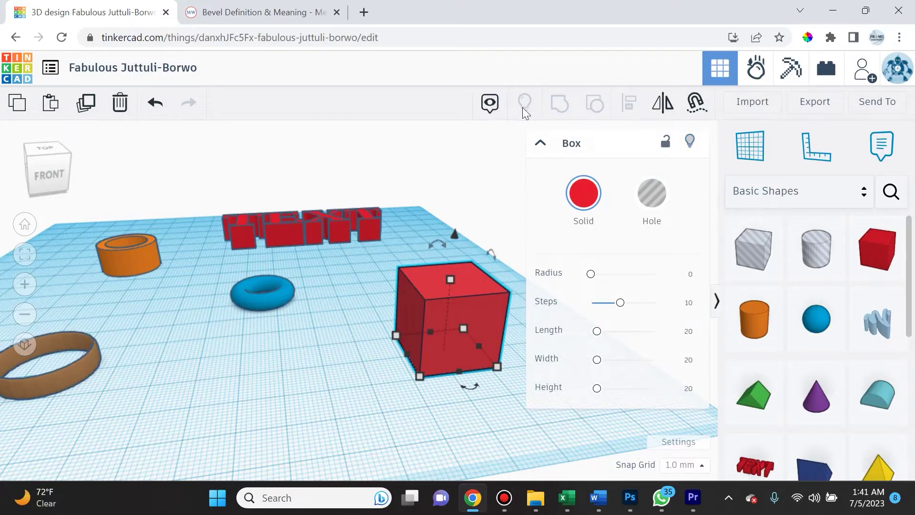
Step: Resize the cube from its front-left corner and colour it blue
right_drag(429, 420, 428, 376)
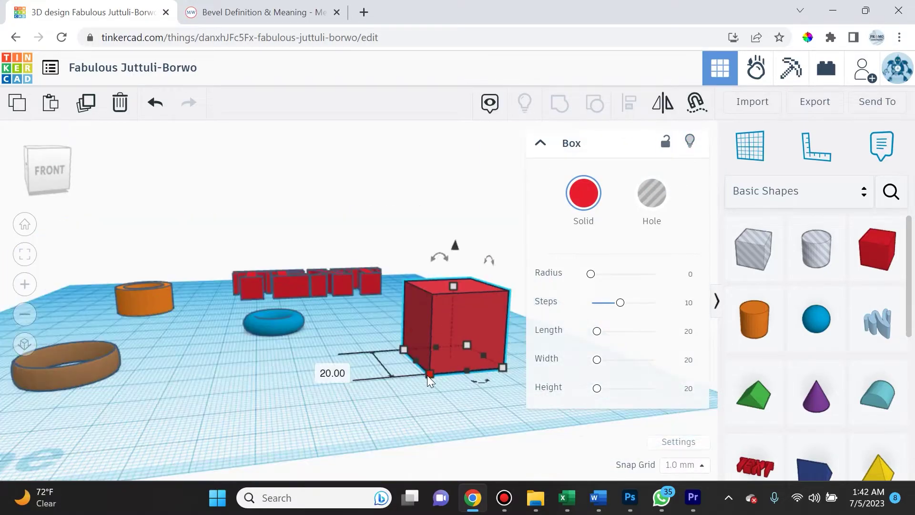
mouse_move(427, 373)
mouse_down()
mouse_move(411, 388)
mouse_move(374, 394)
mouse_move(370, 379)
mouse_move(401, 373)
mouse_move(413, 399)
mouse_move(382, 392)
mouse_move(419, 373)
mouse_move(422, 381)
mouse_up()
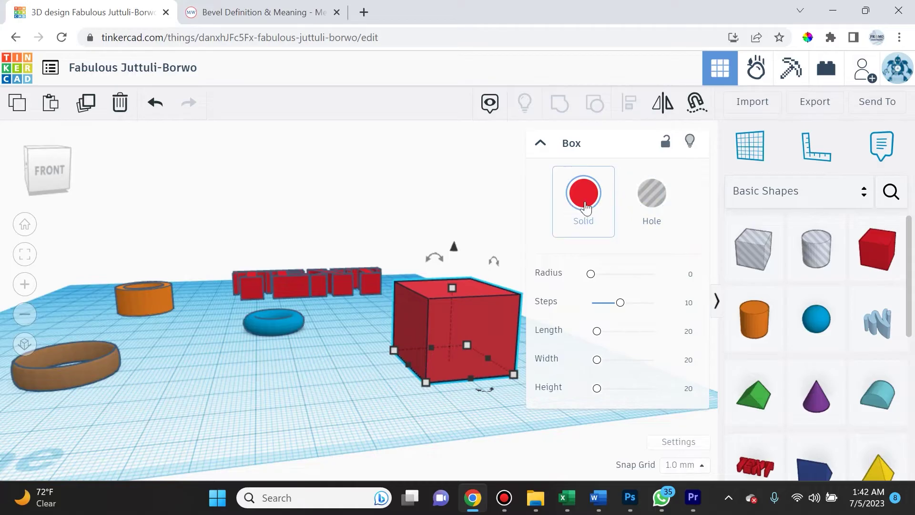
click(586, 207)
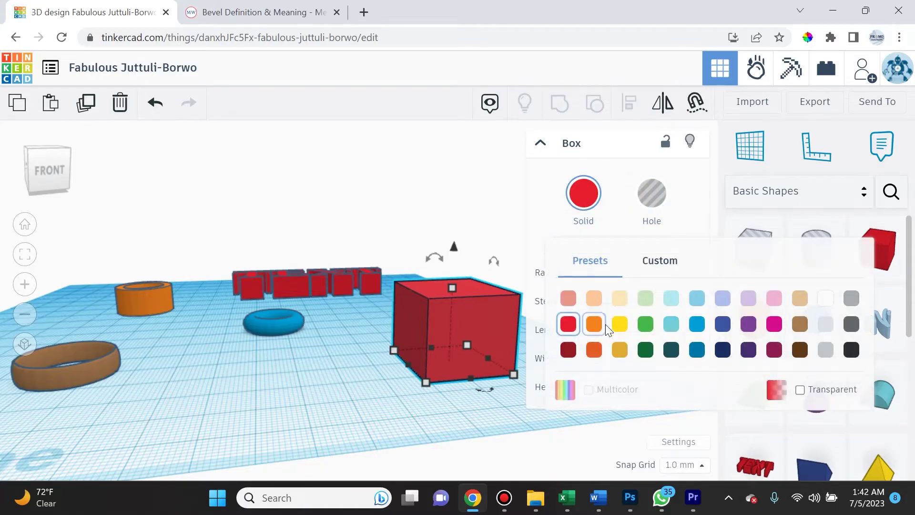
click(697, 325)
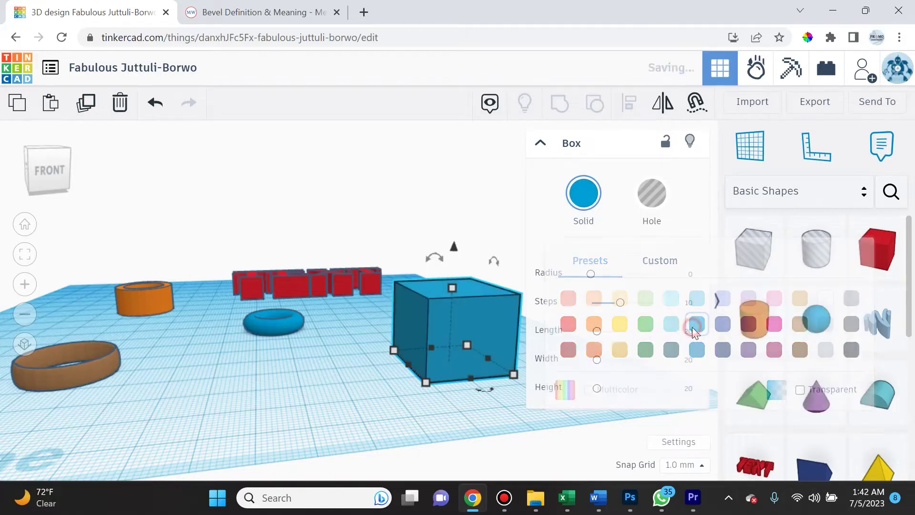
Step: Change the cube to magenta and bring up the custom colour mixer
click(588, 203)
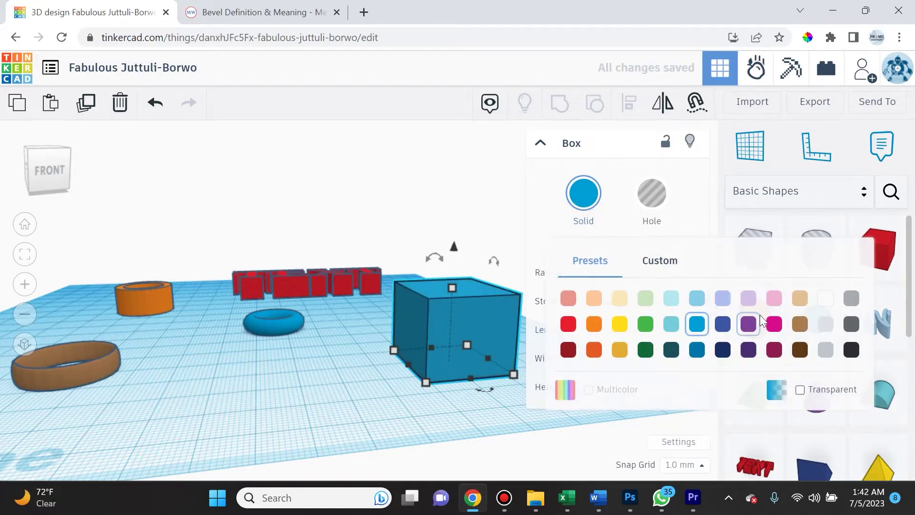
click(749, 325)
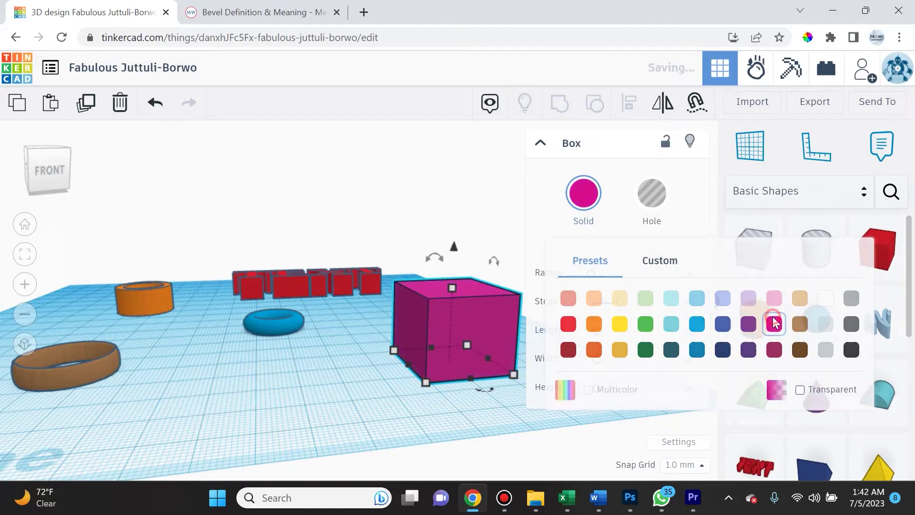
click(577, 195)
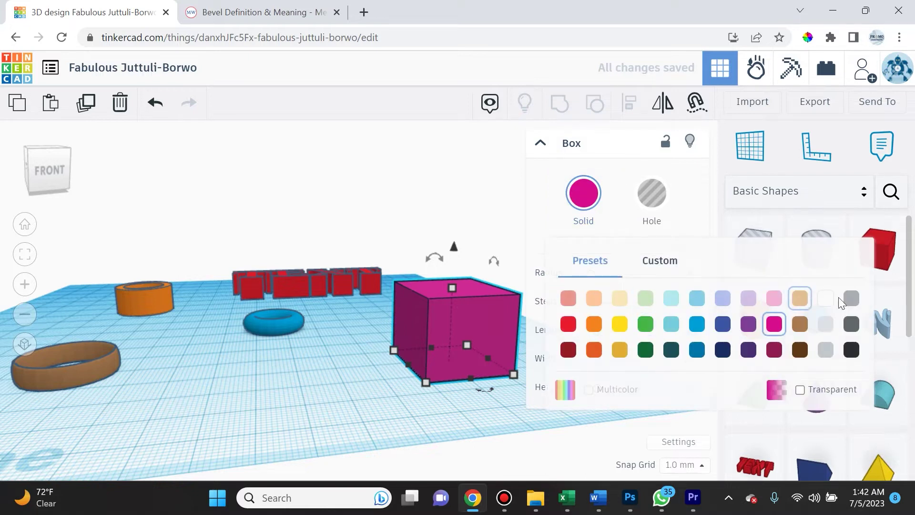
click(657, 261)
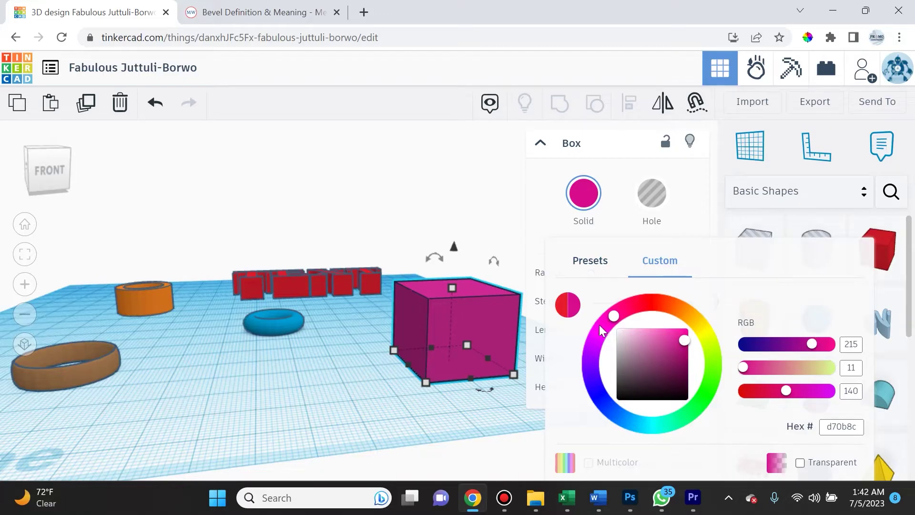
Step: Adjust hue, shade and blue component until the box's custom colour reads hex 884964
drag(614, 318, 666, 305)
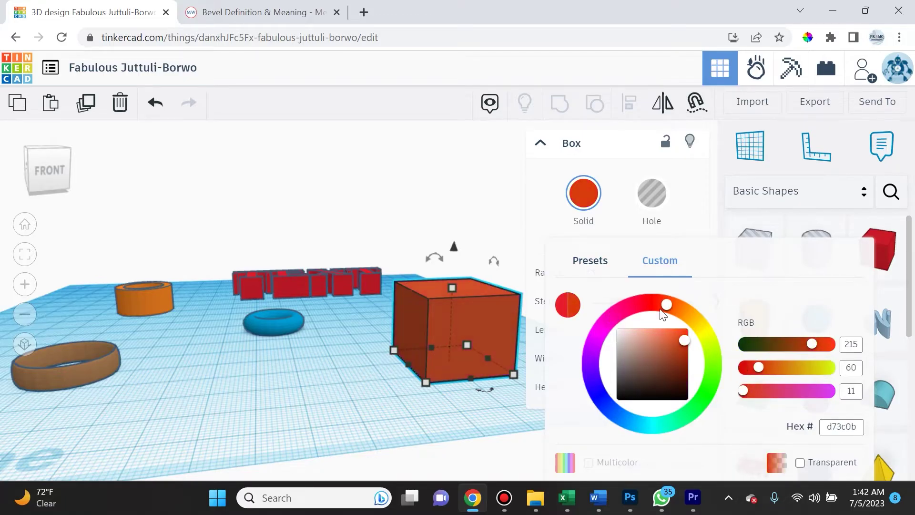
click(680, 339)
drag(677, 348, 660, 363)
drag(767, 396, 772, 391)
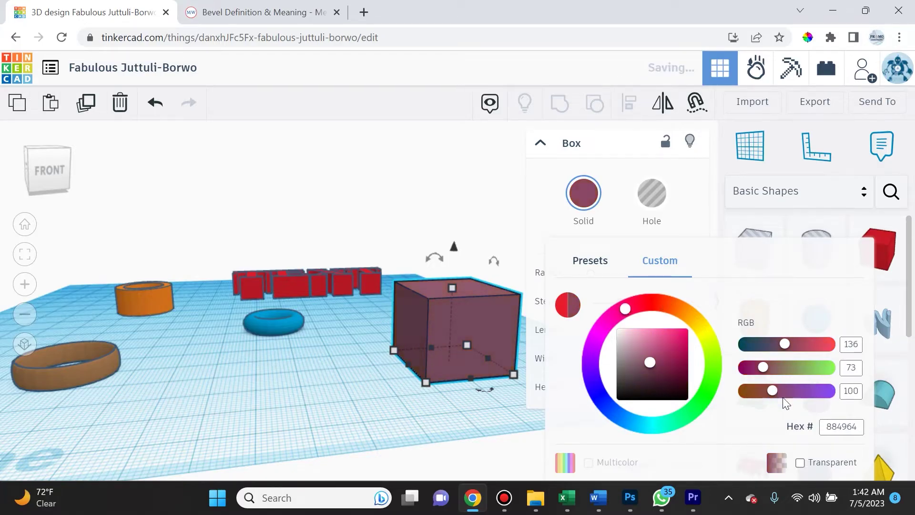
drag(829, 427, 858, 426)
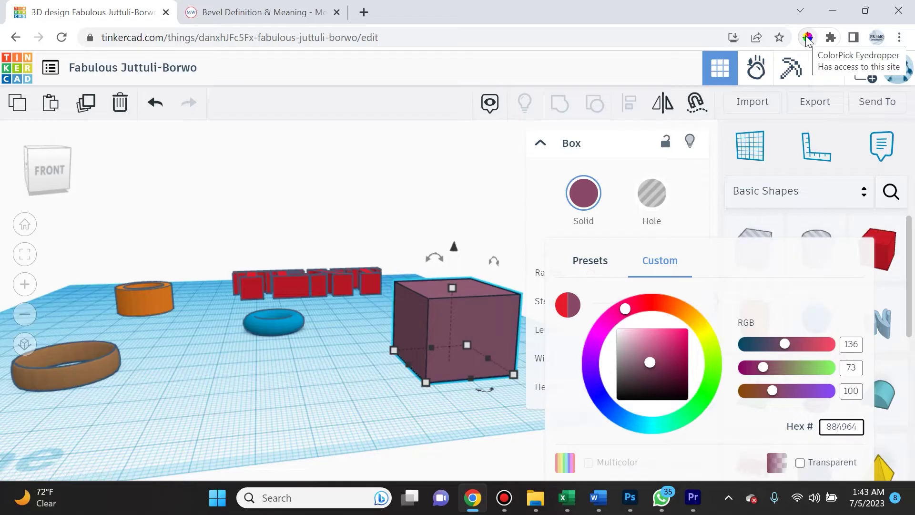
Step: Sample the blue 5C95DA with the ColorPick eyedropper and copy its hex code
click(790, 52)
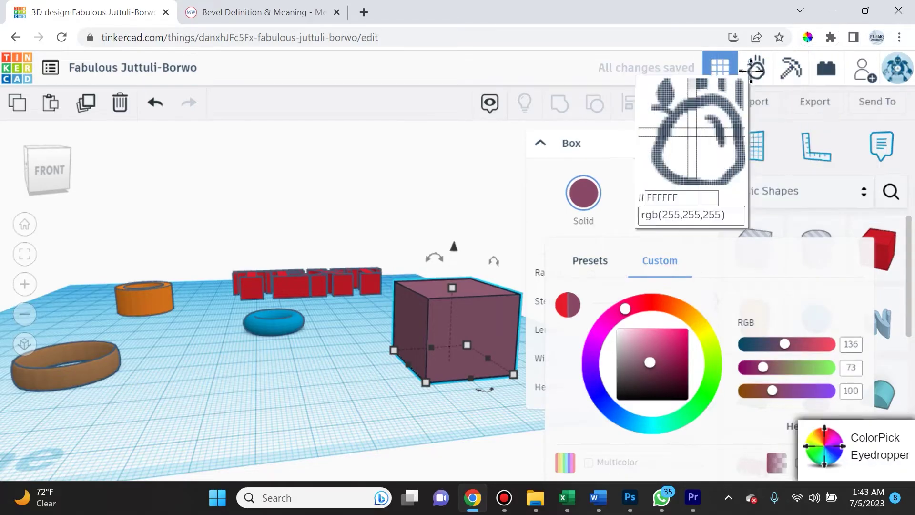
click(731, 54)
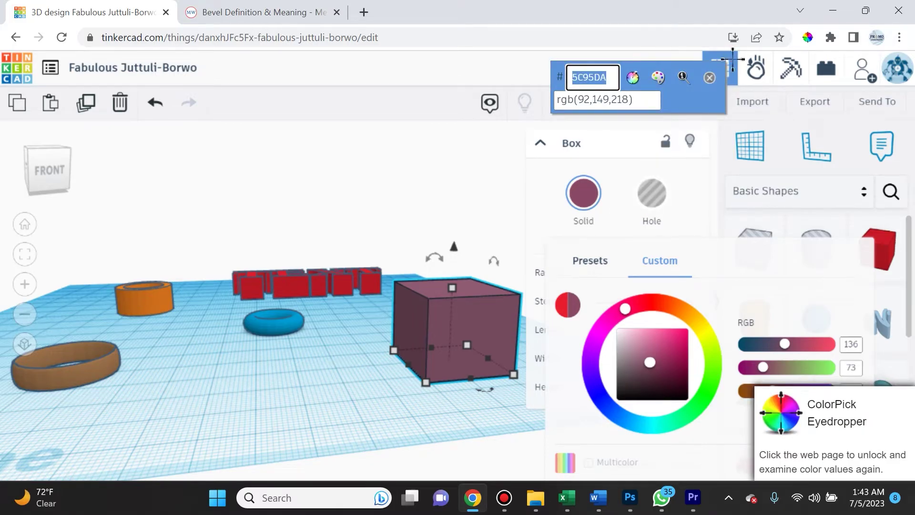
double_click(603, 78)
key(ctrl+c)
key(Tab)
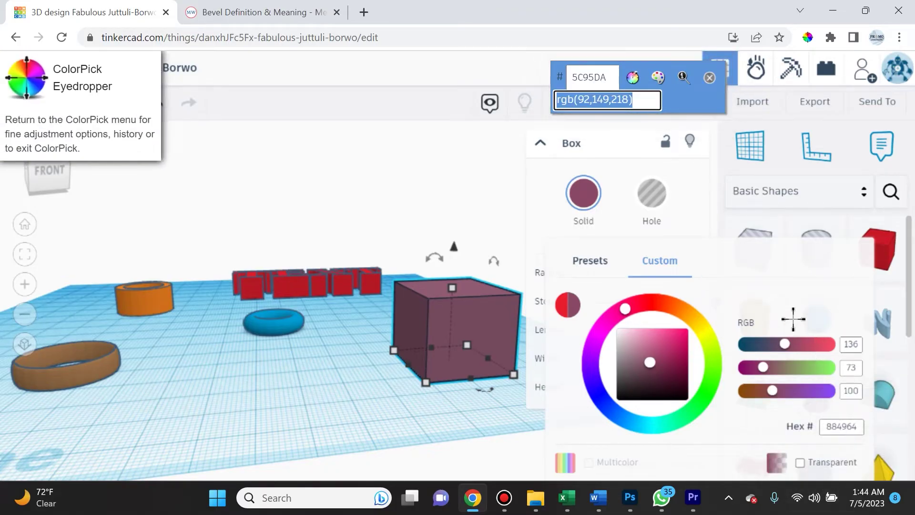
key(Escape)
Step: Paste 5C95DA into the box's Hex field, apply it, and deselect the box
double_click(839, 426)
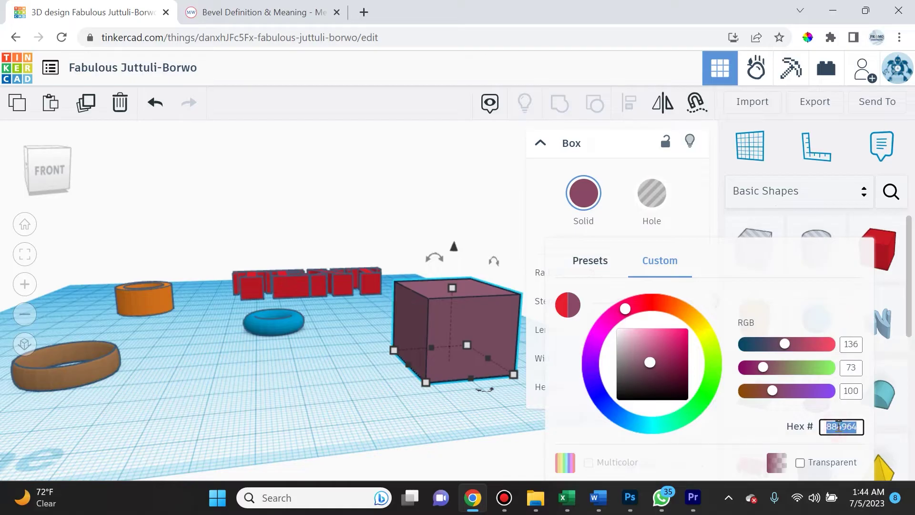
key(ctrl+v)
key(Return)
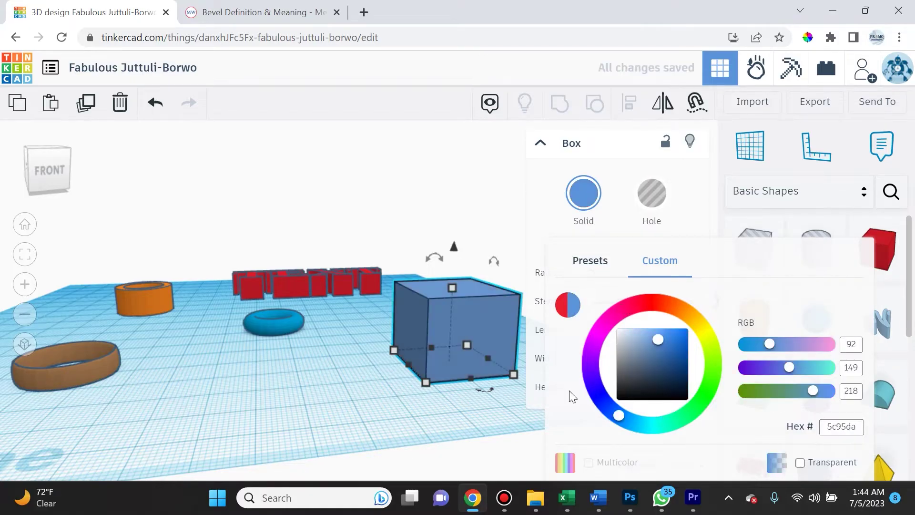
click(488, 327)
click(345, 401)
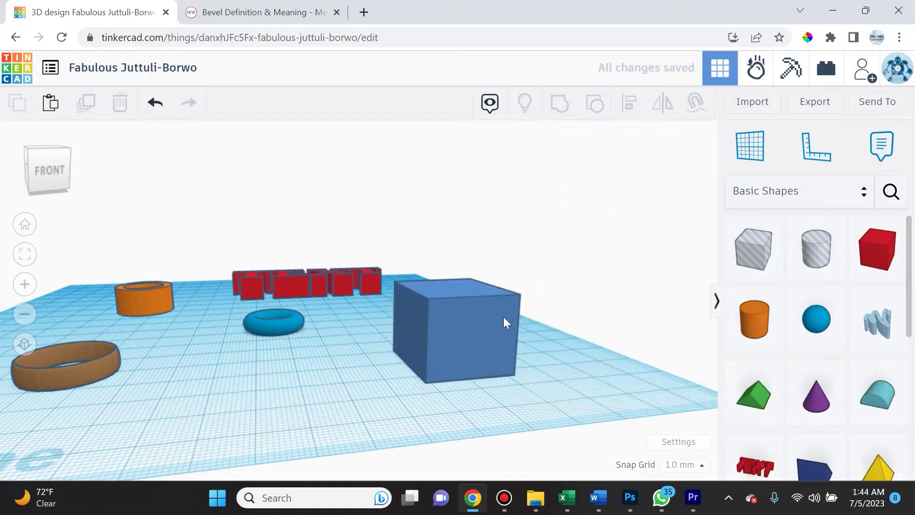
Step: Convert the blue box to a hole, inspect it, then make it solid again
mouse_move(506, 323)
right_down()
mouse_move(537, 307)
mouse_move(508, 306)
right_up()
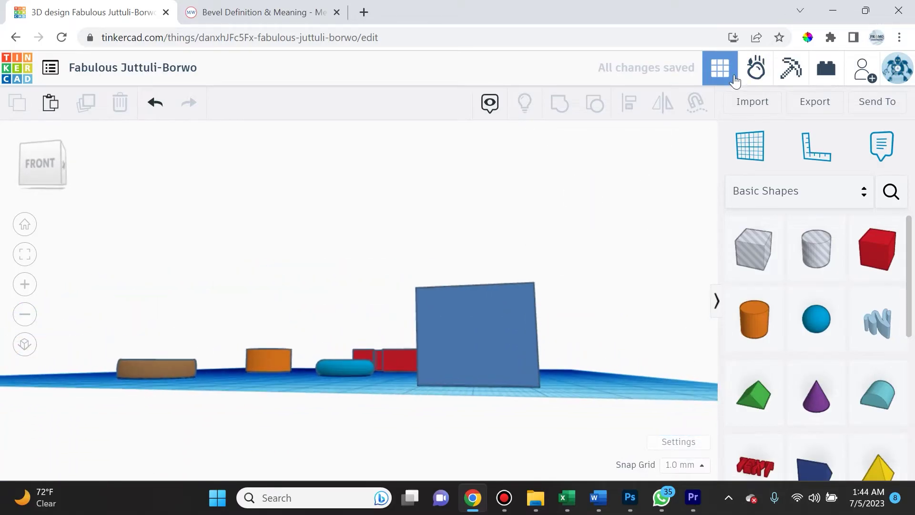
right_drag(548, 215, 560, 380)
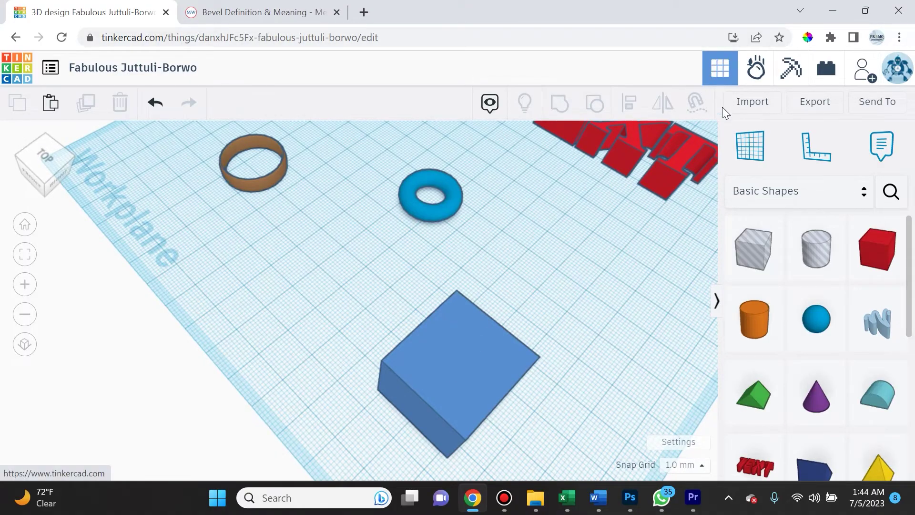
right_drag(608, 331, 686, 308)
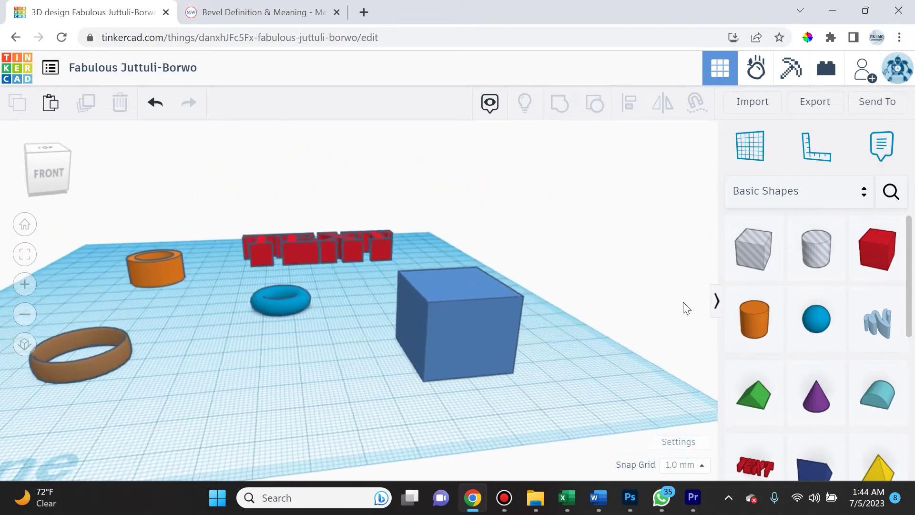
click(480, 303)
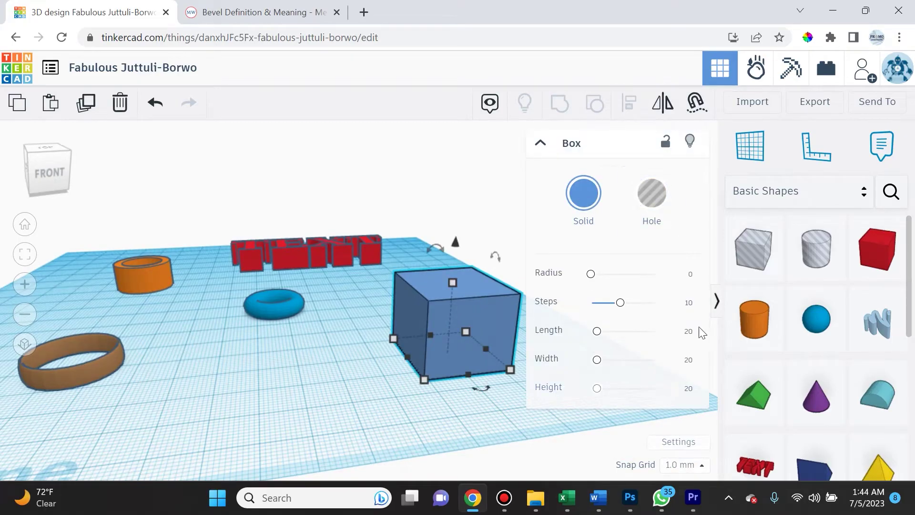
click(654, 198)
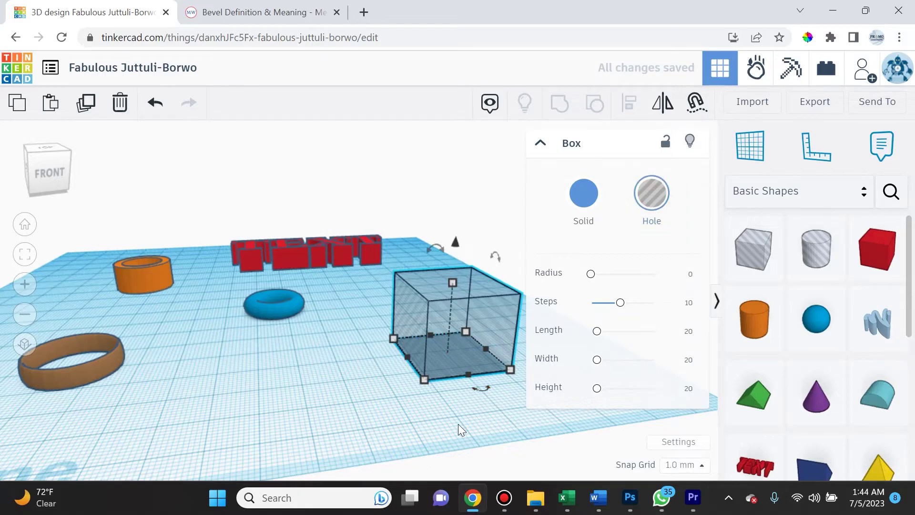
right_drag(469, 425, 452, 371)
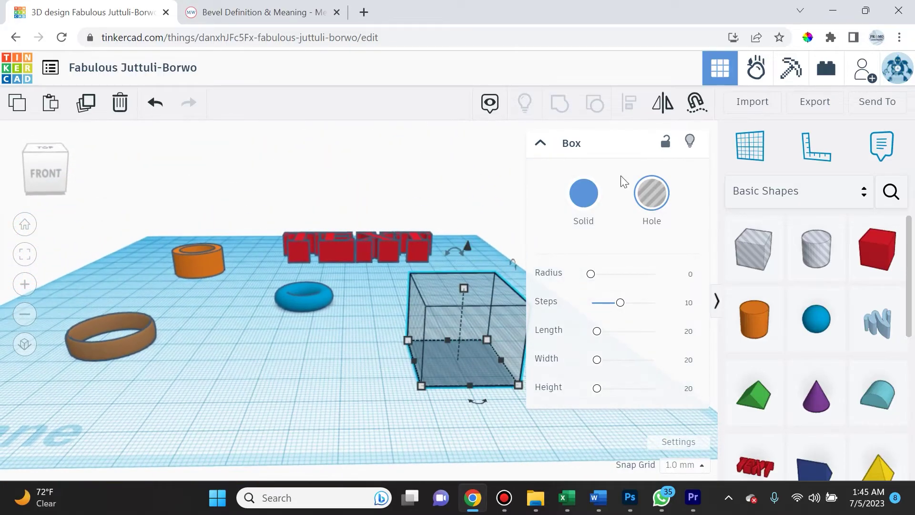
click(584, 196)
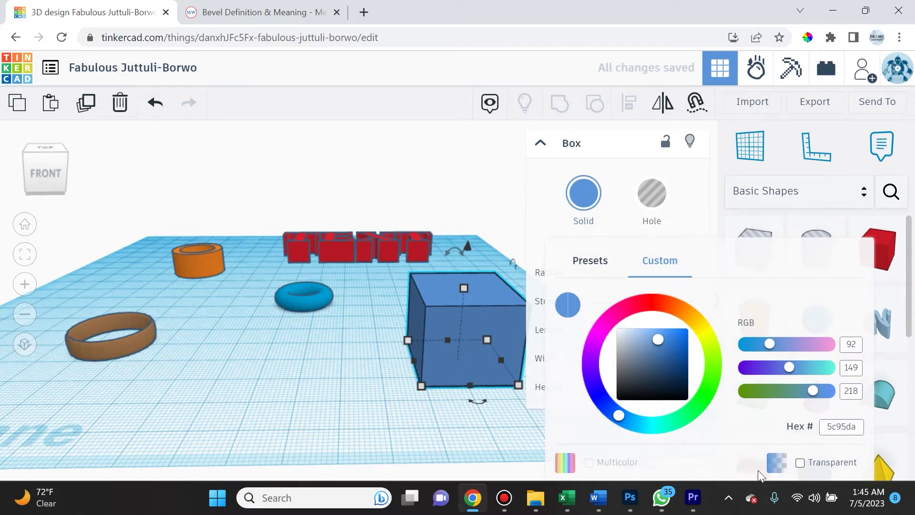
click(800, 463)
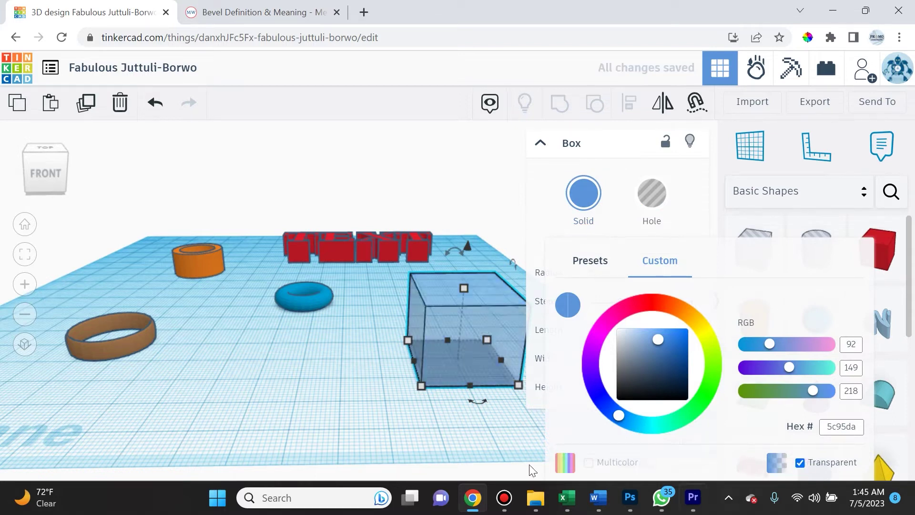
right_drag(430, 396, 320, 369)
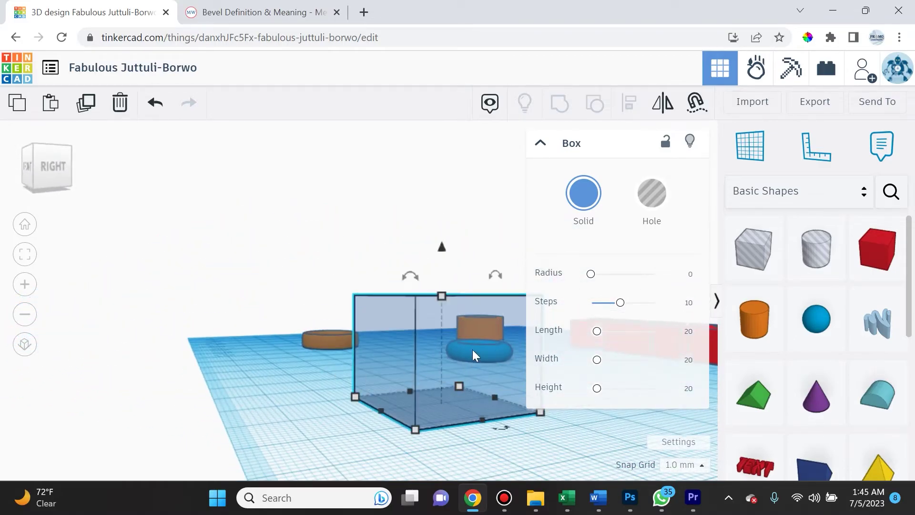
right_drag(441, 348, 620, 453)
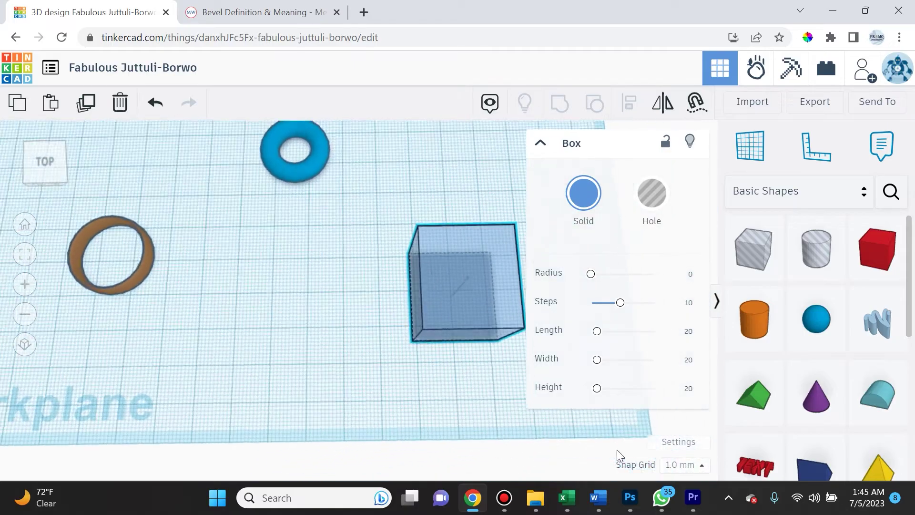
right_drag(507, 382, 411, 315)
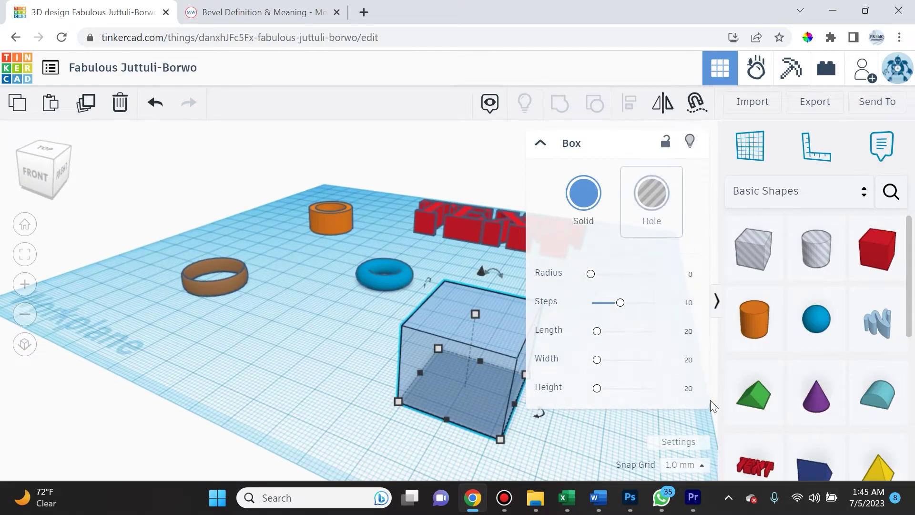
click(585, 196)
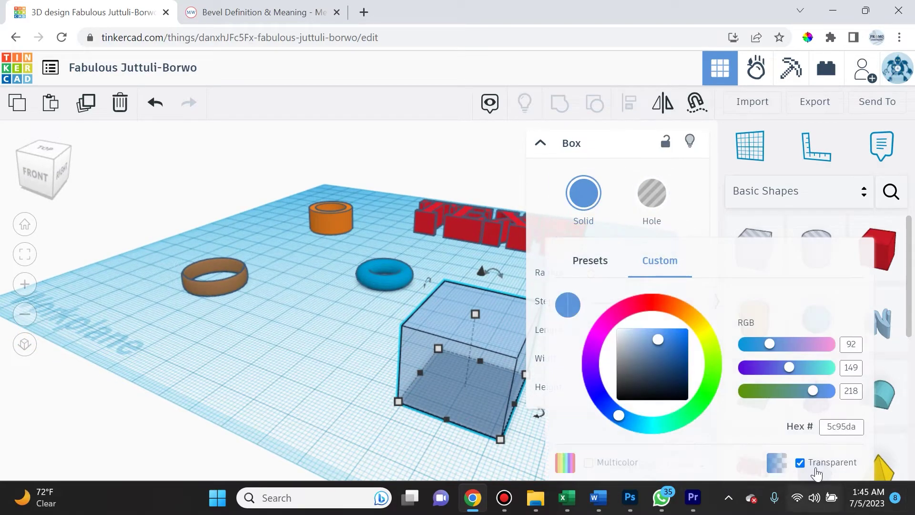
click(800, 462)
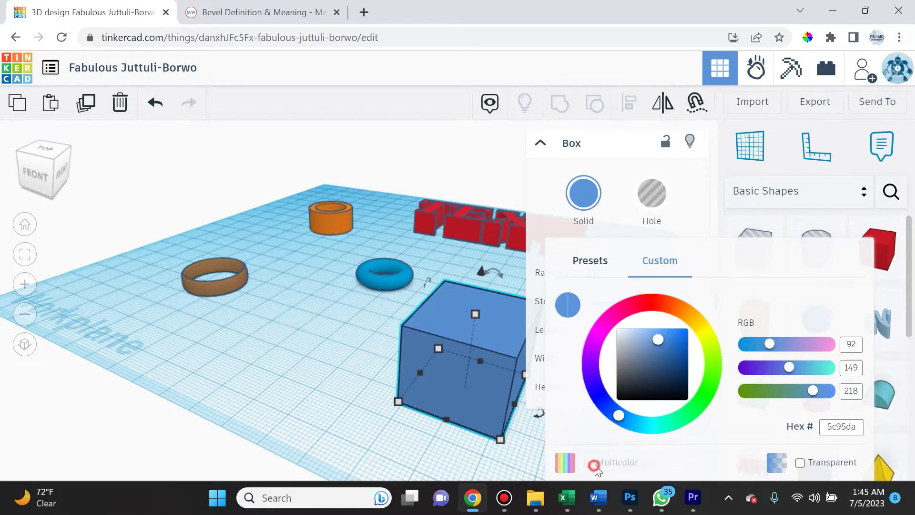
click(447, 453)
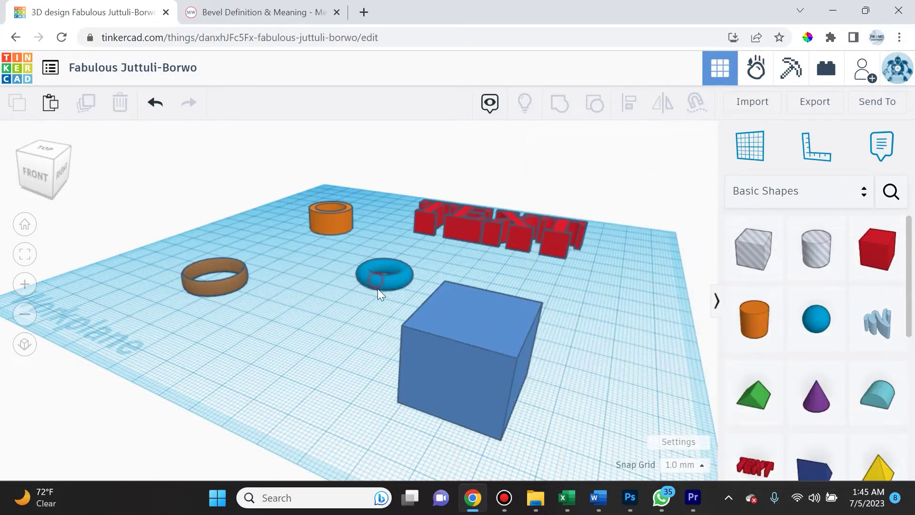
Step: Move the torus in front of the box and group the two shapes
drag(378, 288, 387, 422)
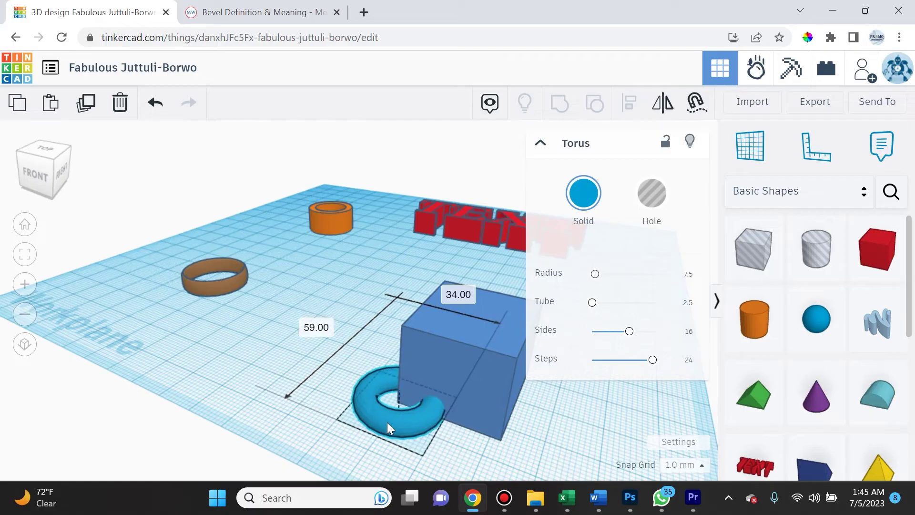
click(297, 256)
drag(370, 317, 473, 439)
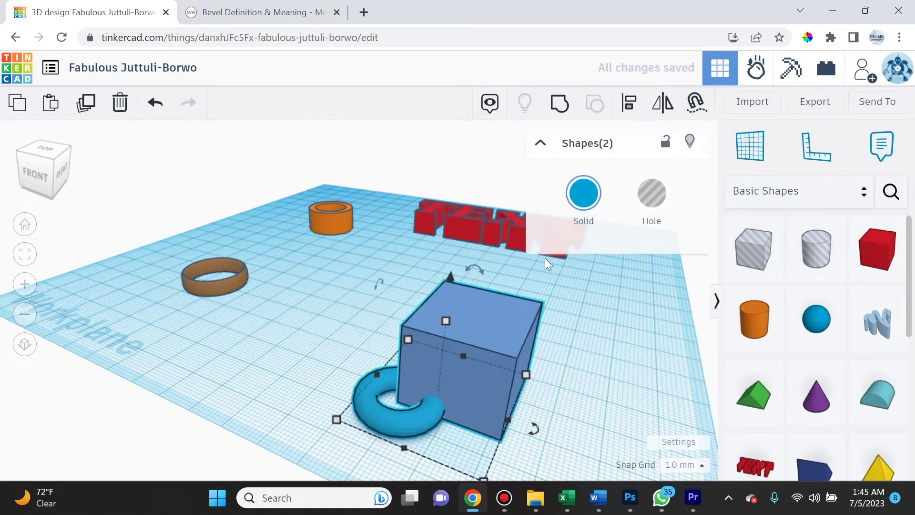
click(561, 103)
click(576, 388)
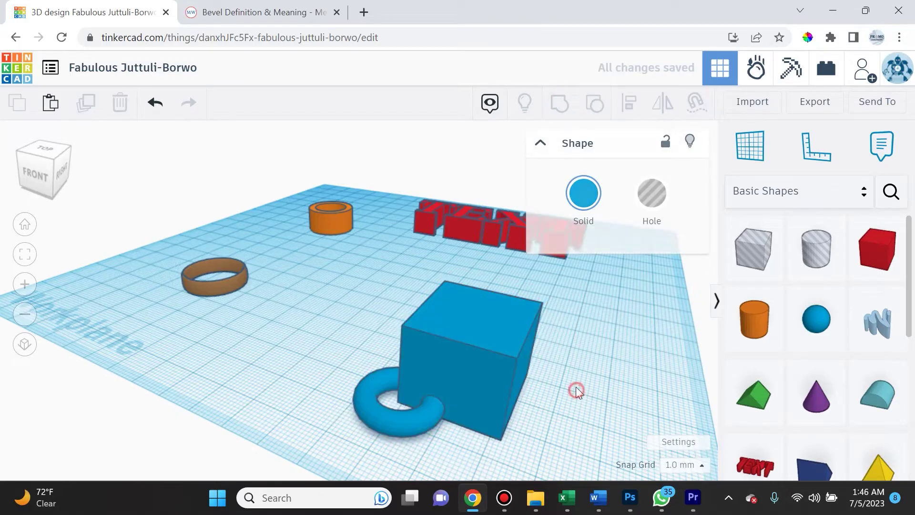
Step: Turn on Multicolor for the grouped shape and shift it across the workplane
drag(507, 379, 517, 355)
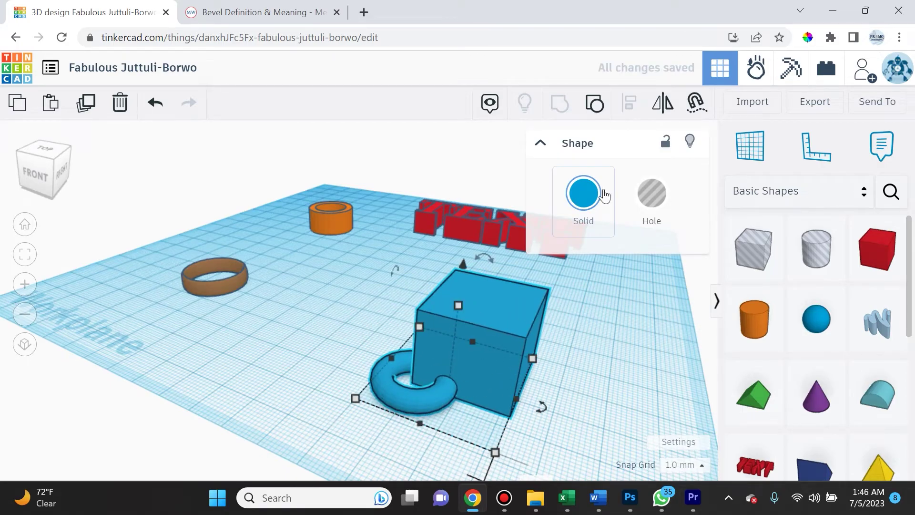
click(581, 202)
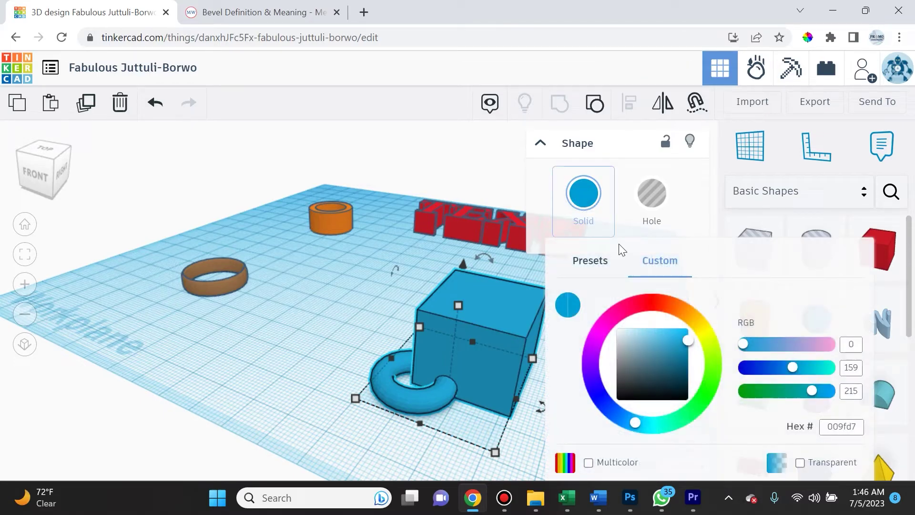
click(589, 463)
click(500, 361)
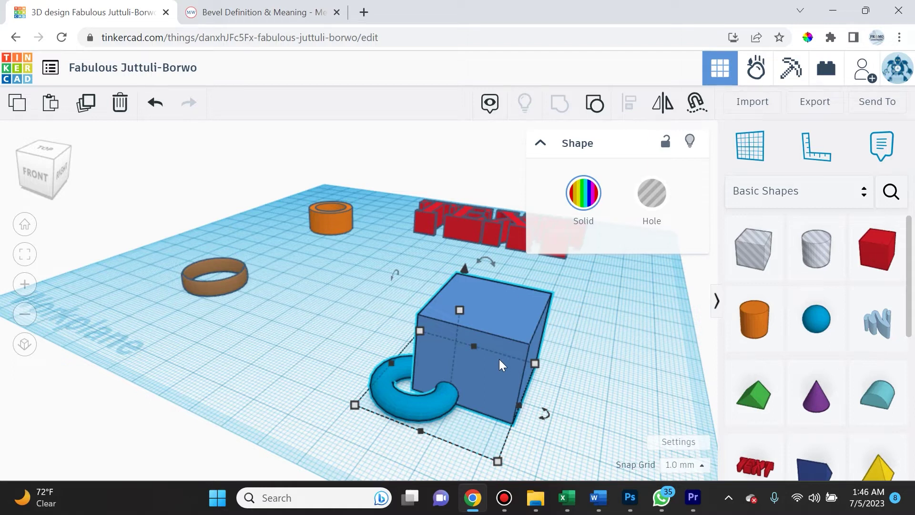
drag(500, 358, 498, 389)
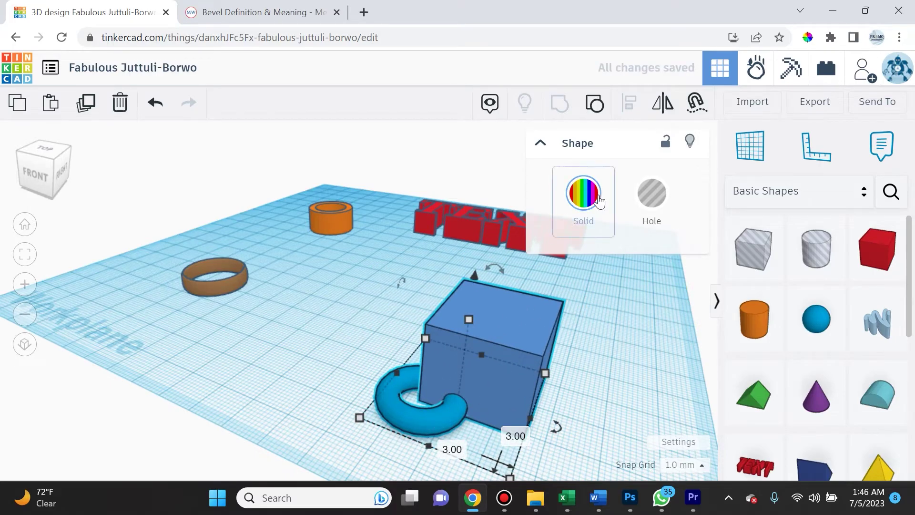
Step: Undo the grouping to separate the torus from the box, and select the box
click(533, 332)
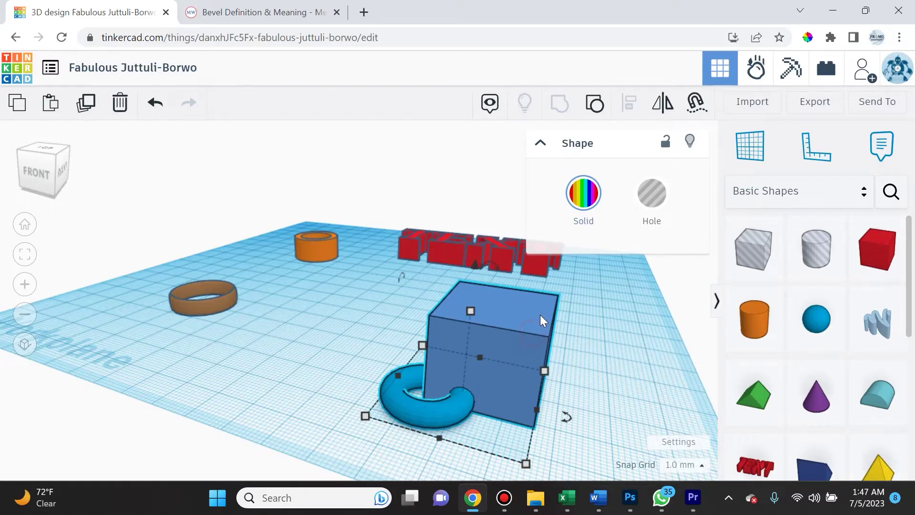
key(ctrl+z)
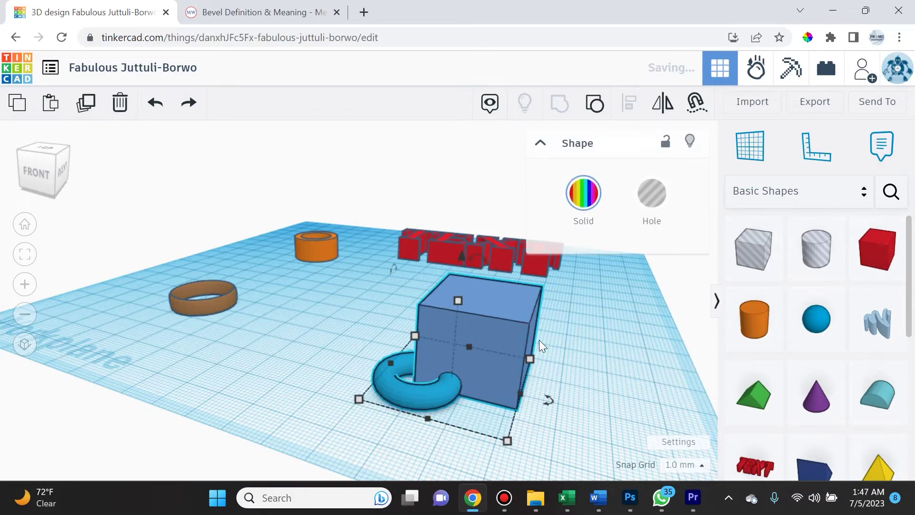
key(ctrl+z)
key(ctrl+z)
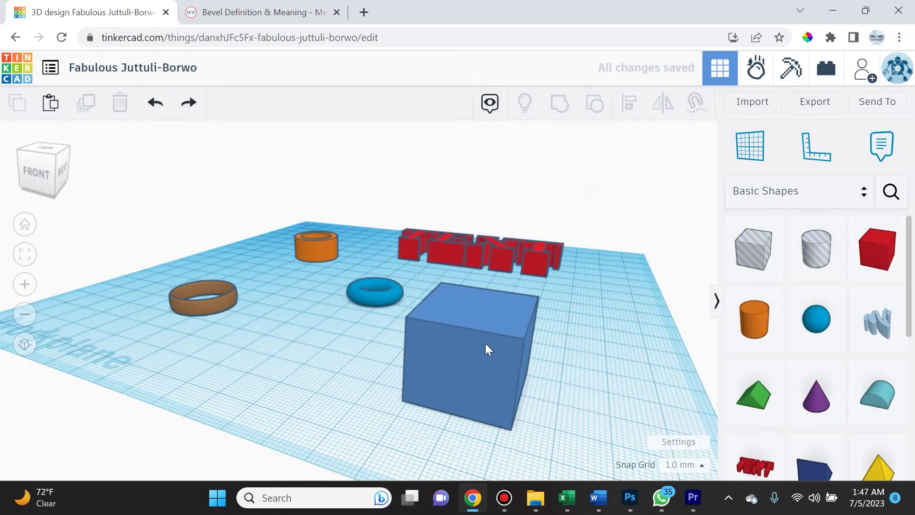
click(475, 346)
Step: Size the box 30 × 25 × 25 and round its edges to radius 2.414
right_drag(422, 426, 556, 410)
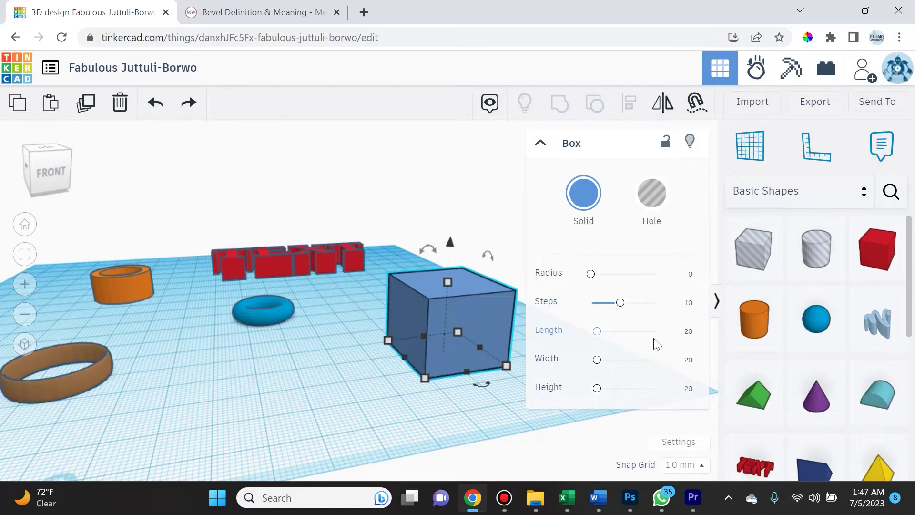
click(689, 333)
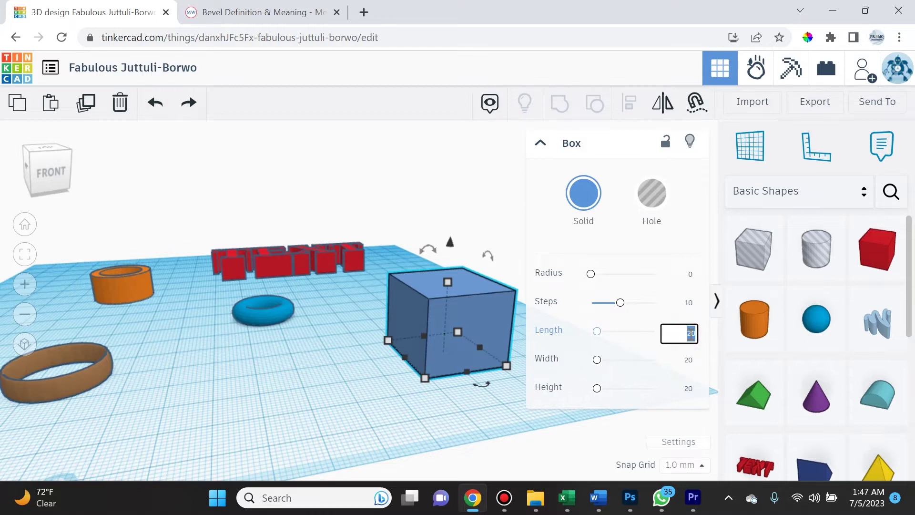
click(690, 361)
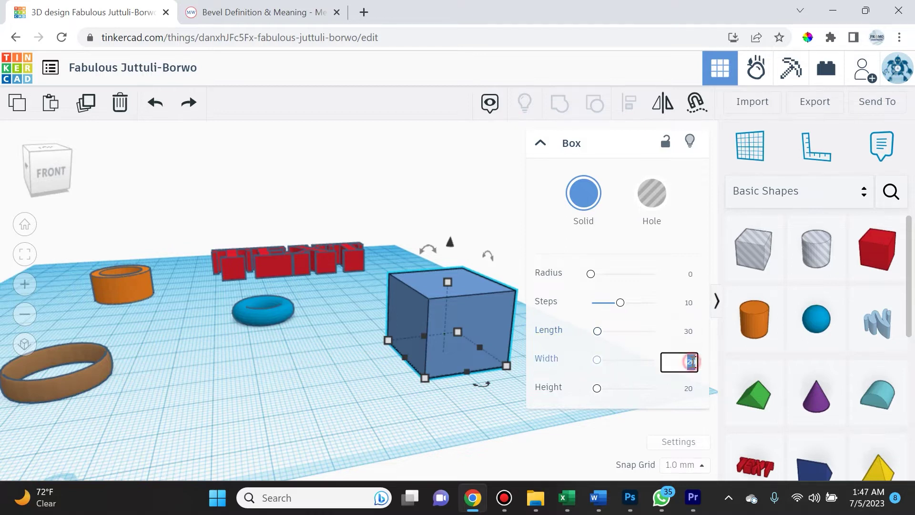
text(25)
click(690, 387)
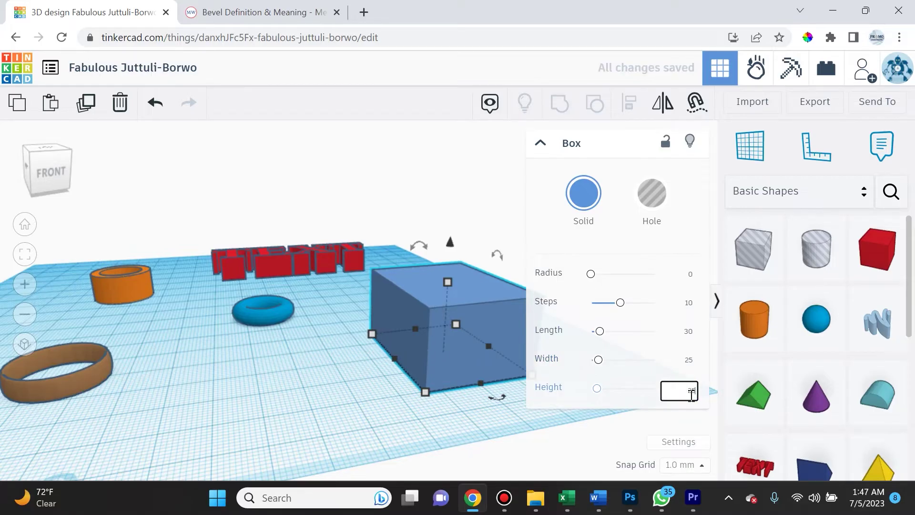
text(25)
key(Return)
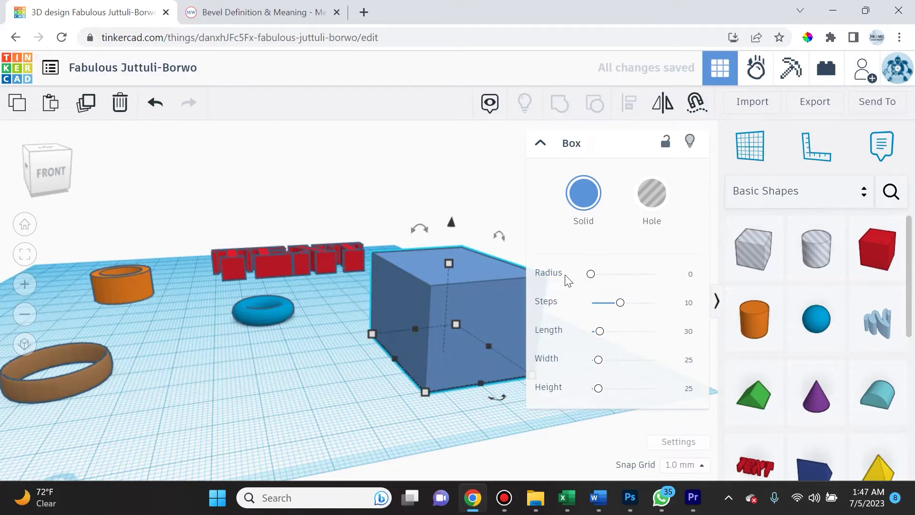
mouse_move(591, 277)
mouse_down()
mouse_move(655, 280)
mouse_move(590, 279)
mouse_move(598, 281)
mouse_up()
Step: Zoom in on the box and vary its edge radius, settling at about 0.345
right_drag(484, 313, 458, 370)
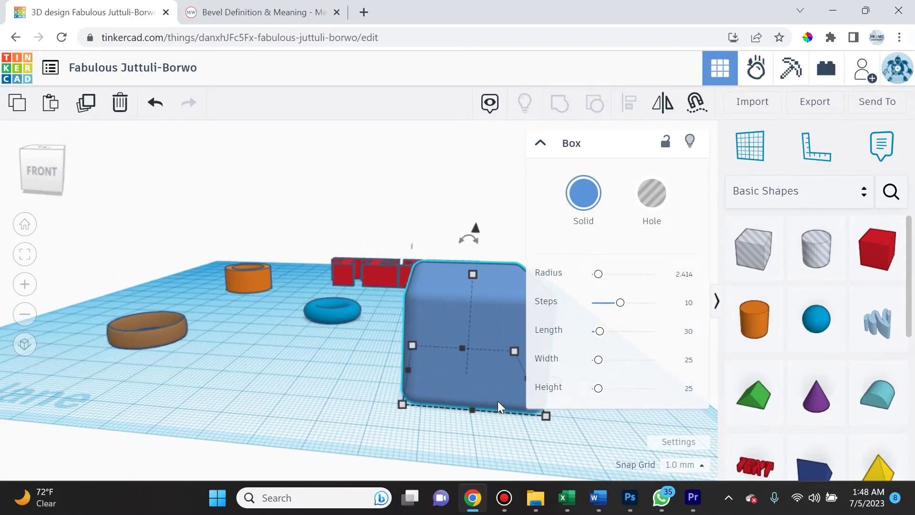
middle_drag(497, 401, 385, 390)
scroll(438, 405, up, 5)
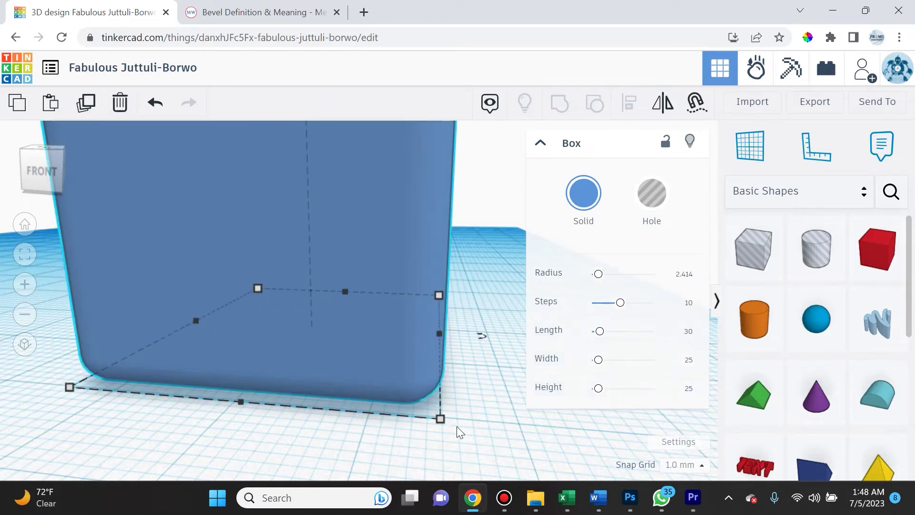
drag(598, 274, 592, 296)
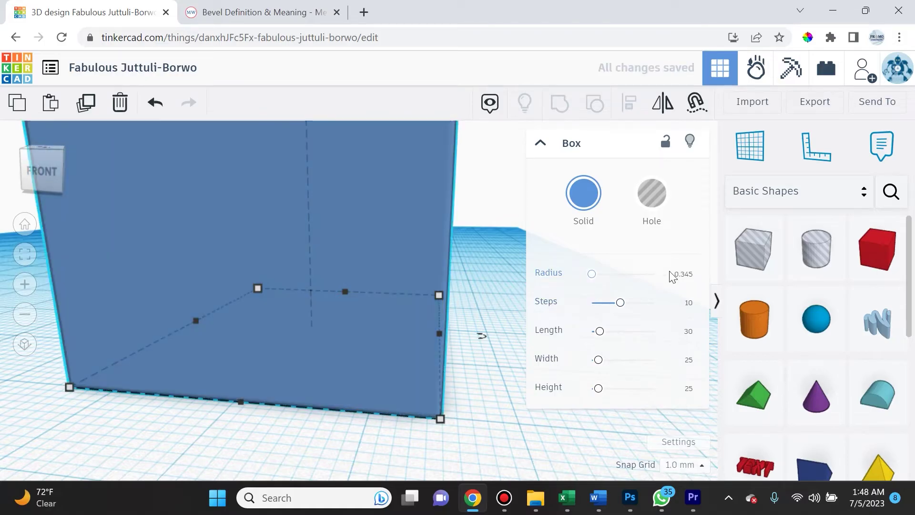
click(686, 276)
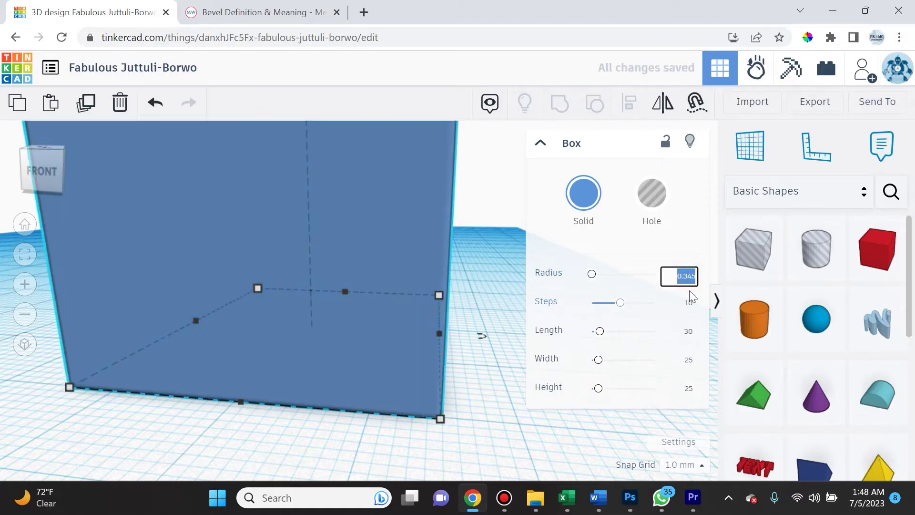
Step: Set the box's edge radius to 4, then inspect the rounded corners from several angles
text(4)
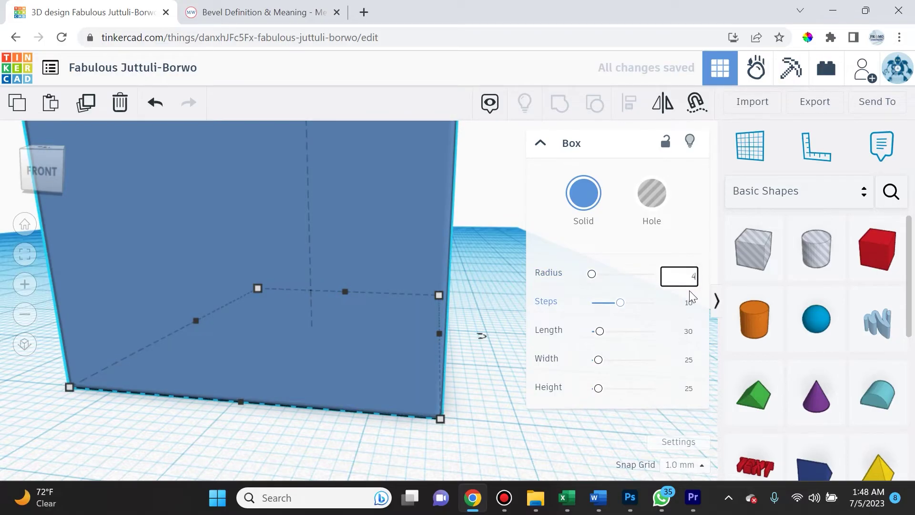
key(Return)
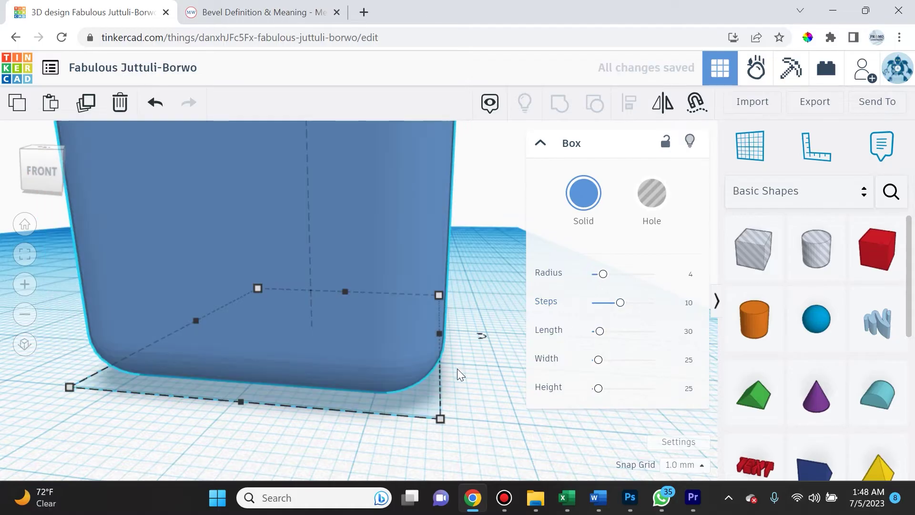
mouse_move(457, 368)
right_down()
mouse_move(467, 349)
mouse_move(458, 357)
right_up()
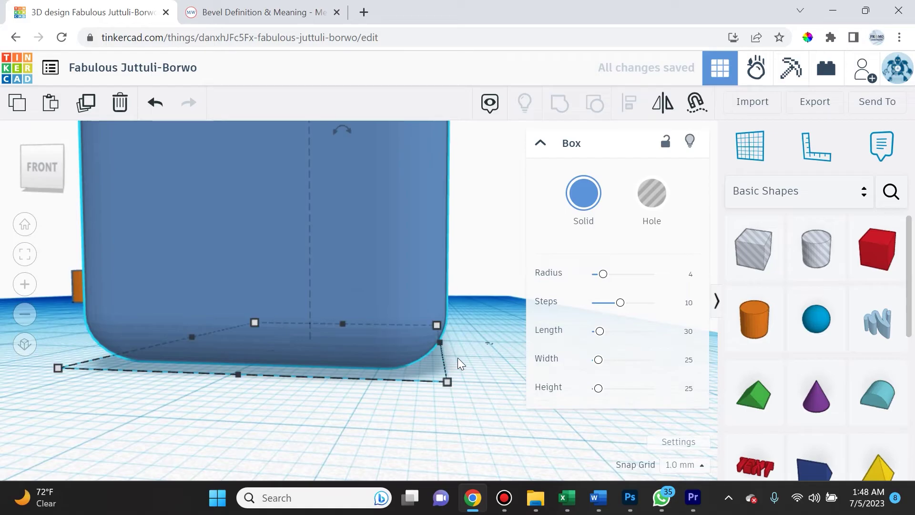
scroll(458, 357, up, 3)
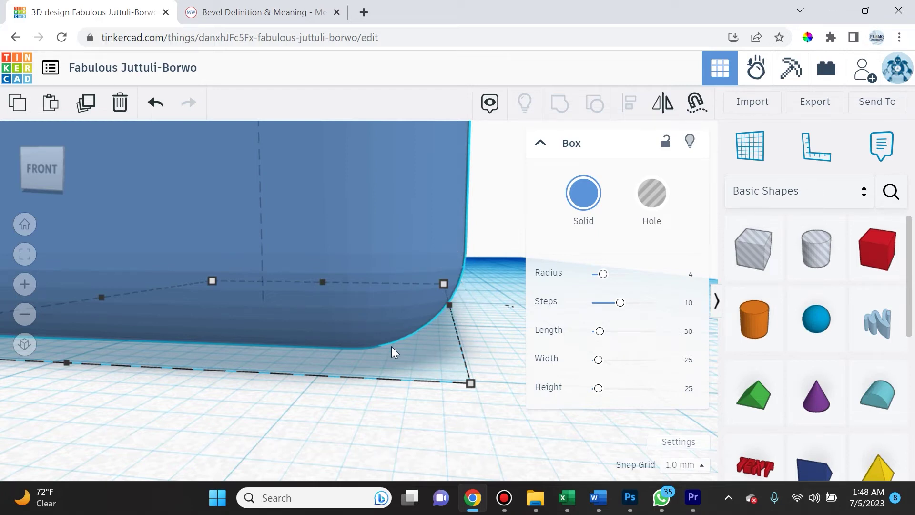
scroll(442, 368, up, 2)
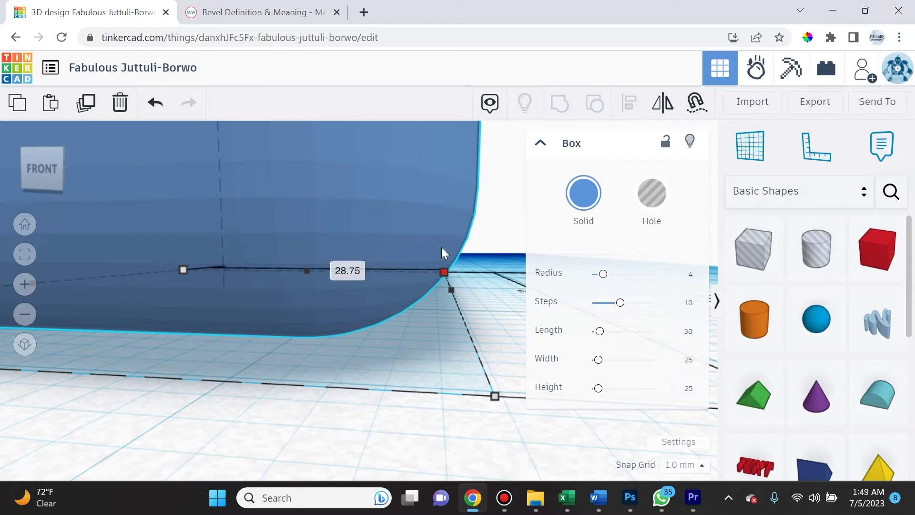
scroll(478, 300, down, 4)
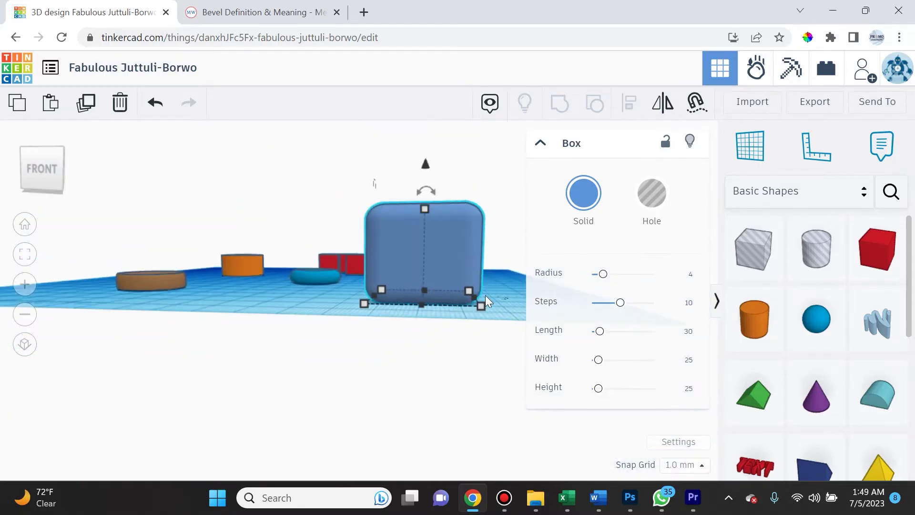
right_drag(490, 302, 555, 274)
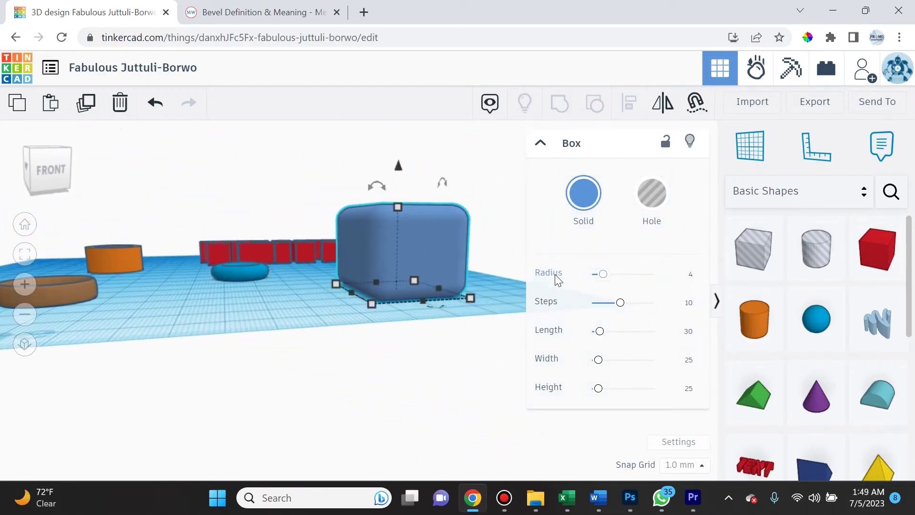
scroll(474, 269, up, 4)
mouse_move(481, 263)
right_down()
mouse_move(468, 302)
mouse_move(474, 272)
right_up()
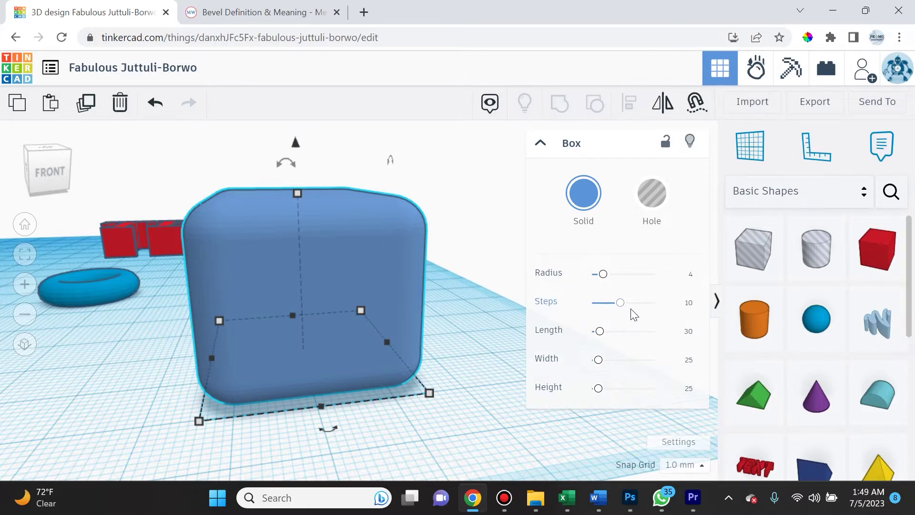
Step: Reduce the blue box's rounding steps to 2 so its edges become faceted
scroll(390, 209, up, 5)
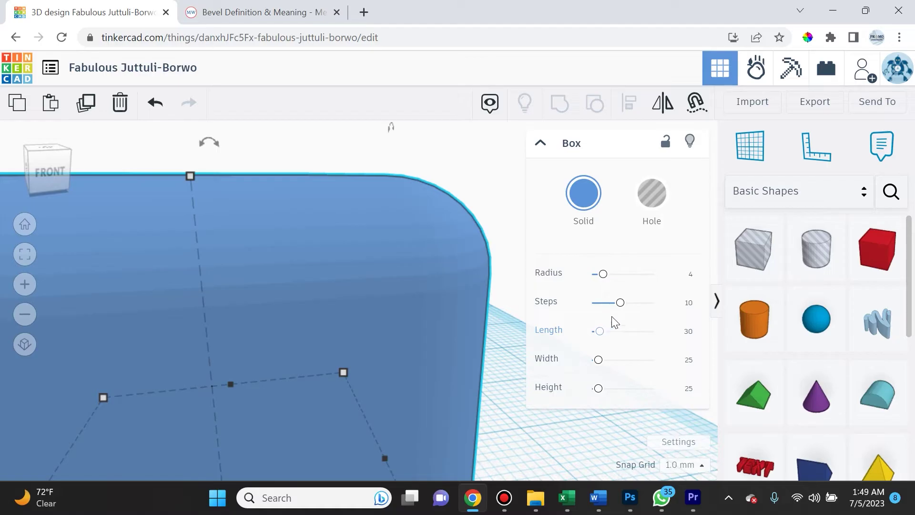
click(621, 305)
drag(622, 309, 597, 313)
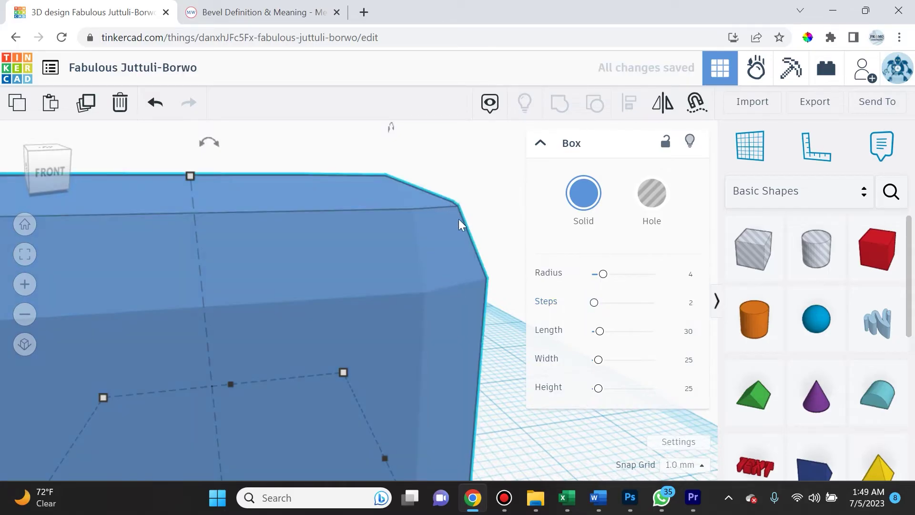
click(483, 221)
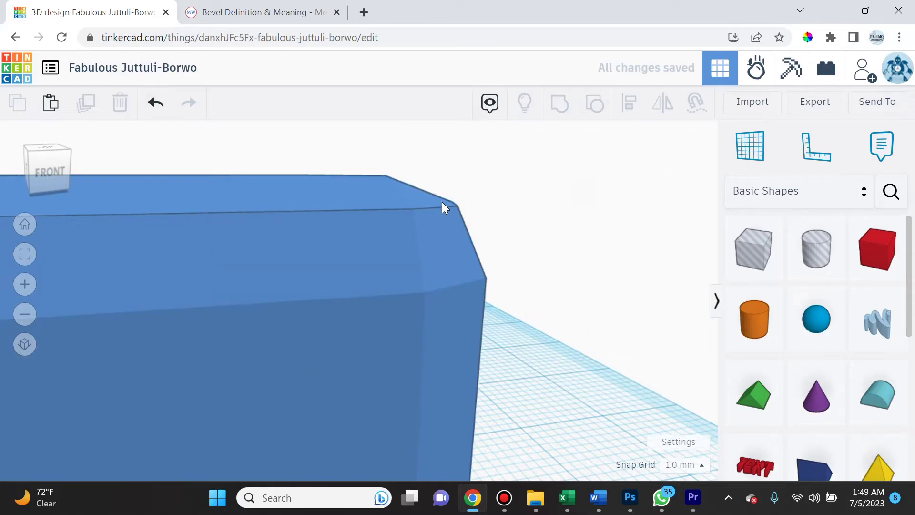
Step: Add an orange cylinder left of the box, bevel it to 1.911, then view the bevel definition
scroll(567, 324, down, 5)
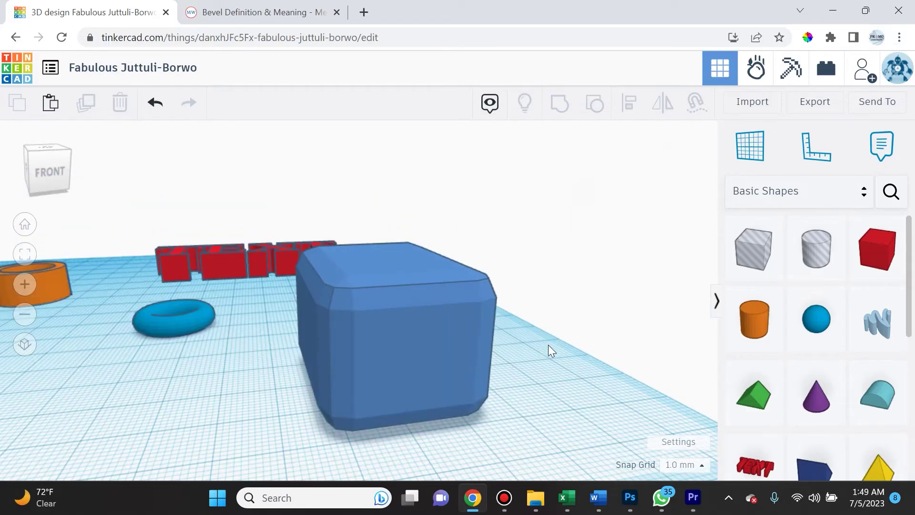
mouse_move(549, 346)
right_down()
mouse_move(502, 374)
mouse_move(537, 348)
mouse_move(541, 322)
mouse_move(545, 348)
right_up()
click(403, 351)
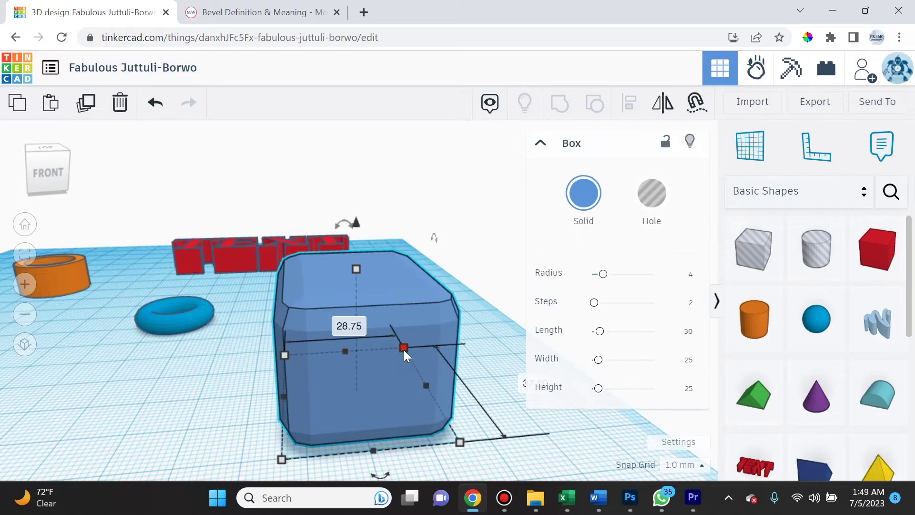
drag(754, 318, 221, 413)
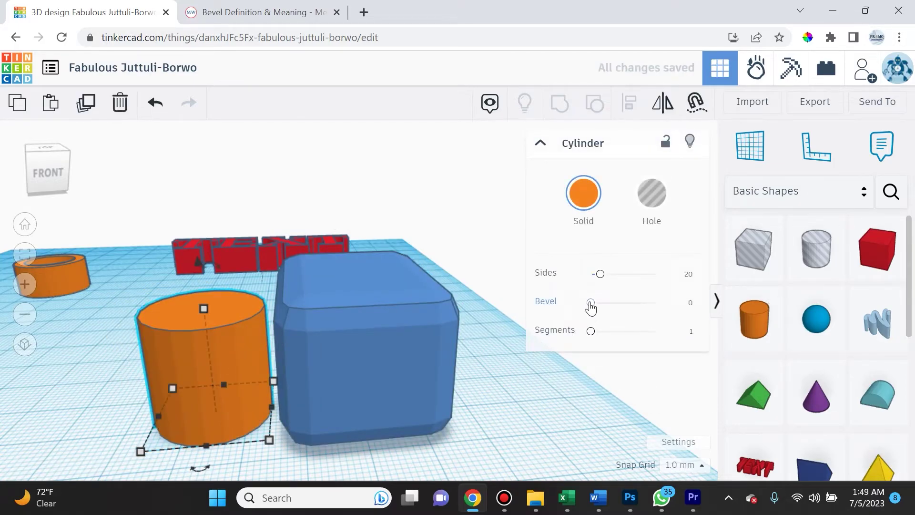
drag(591, 302, 649, 303)
click(257, 12)
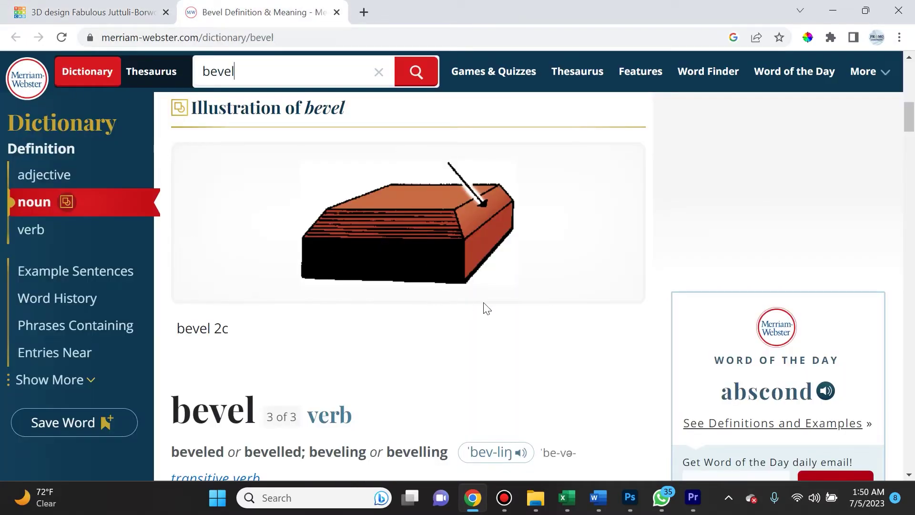
Step: Compare the dictionary's bevel 2c illustration with the bevelled cylinder in the design
scroll(501, 307, down, 3)
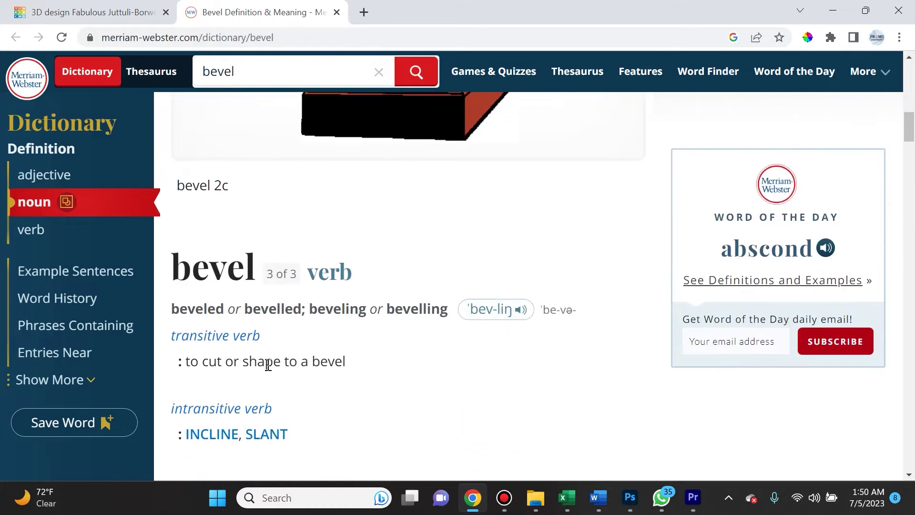
scroll(456, 374, up, 7)
scroll(457, 377, down, 3)
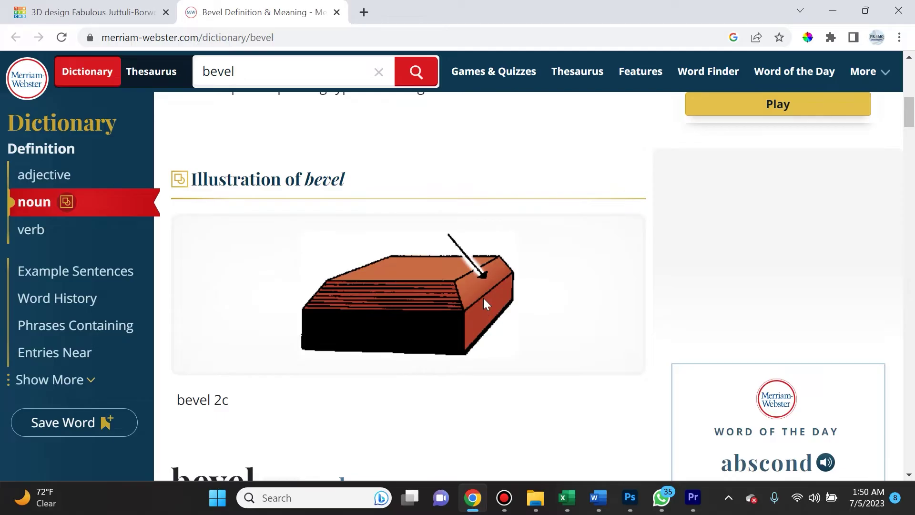
click(37, 11)
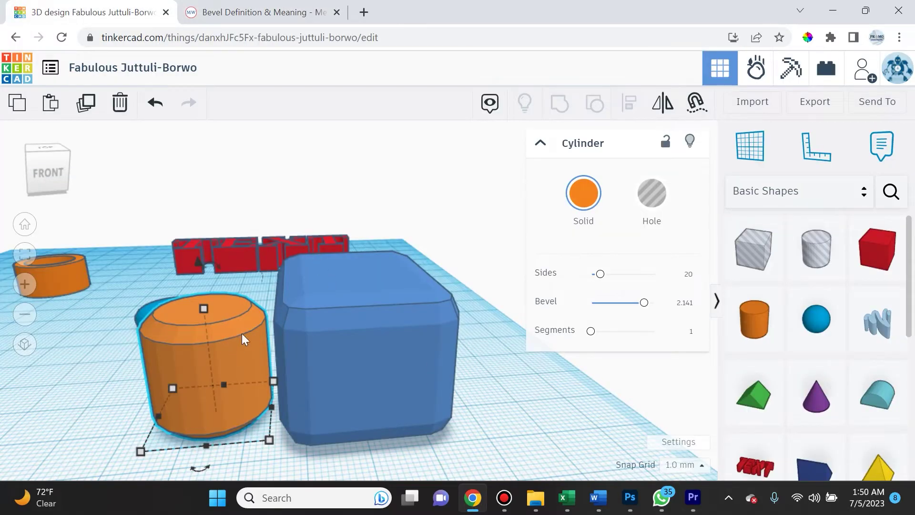
click(245, 10)
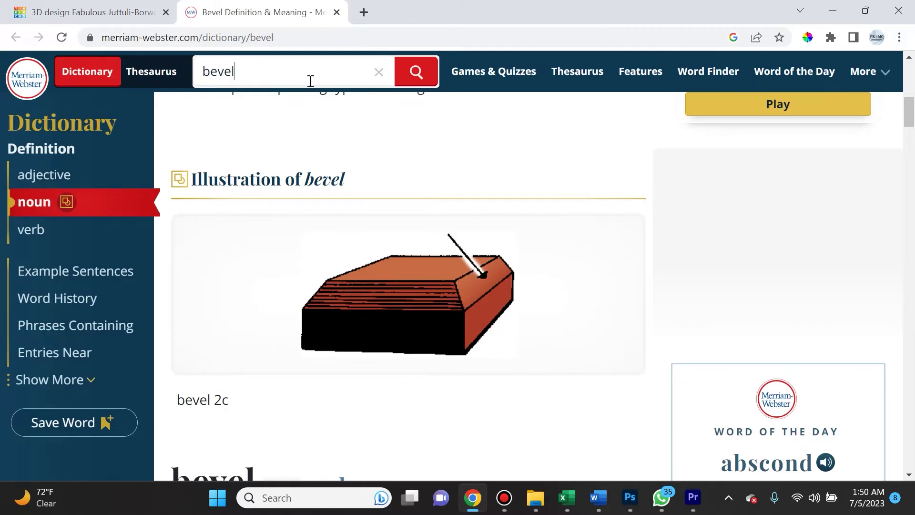
Step: Return to the Tinkercad design and select the blue faceted box
click(129, 19)
click(435, 304)
scroll(491, 398, down, 2)
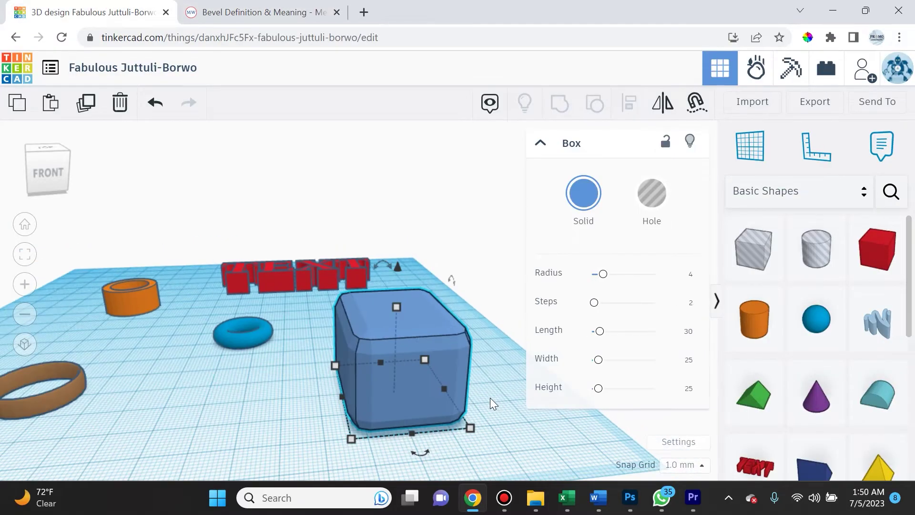
scroll(474, 439, down, 1)
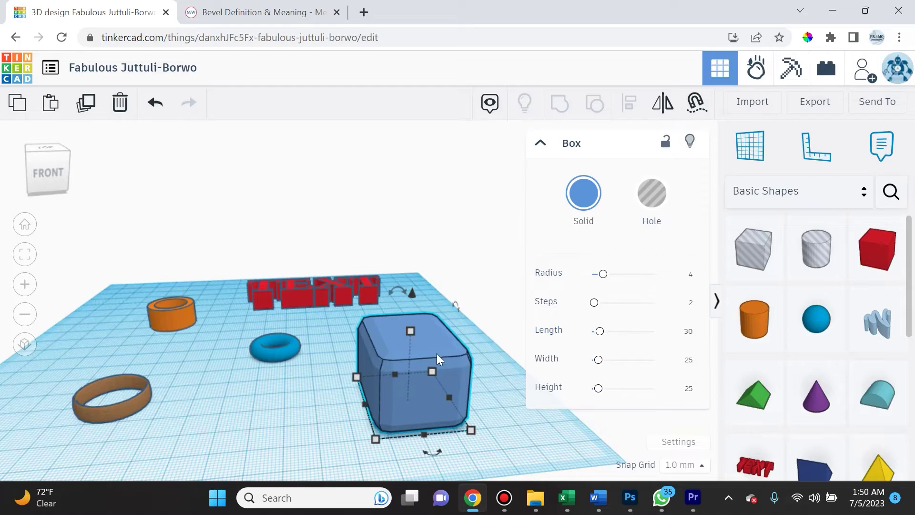
mouse_move(439, 388)
Step: Rotate the blue box about 45° so it leans onto an edge
mouse_move(397, 288)
drag(397, 288, 415, 279)
right_drag(463, 325, 482, 313)
mouse_move(445, 301)
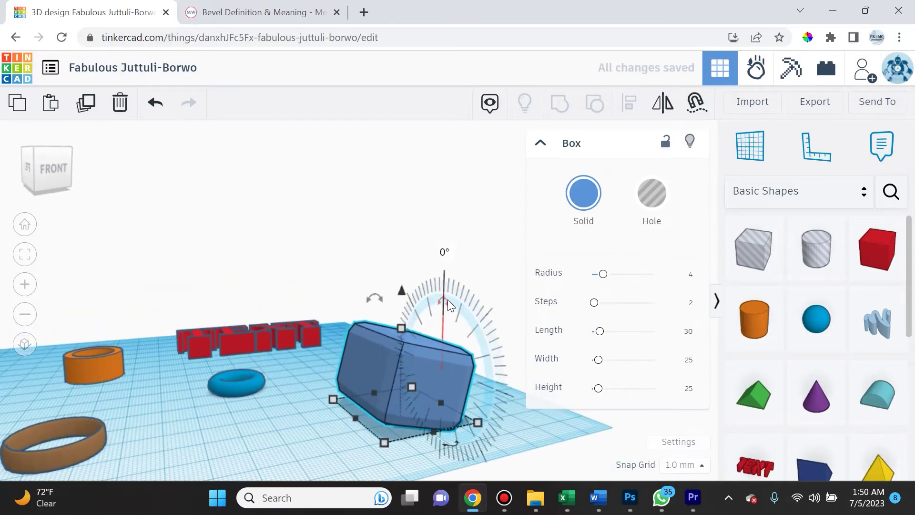
drag(447, 301, 468, 326)
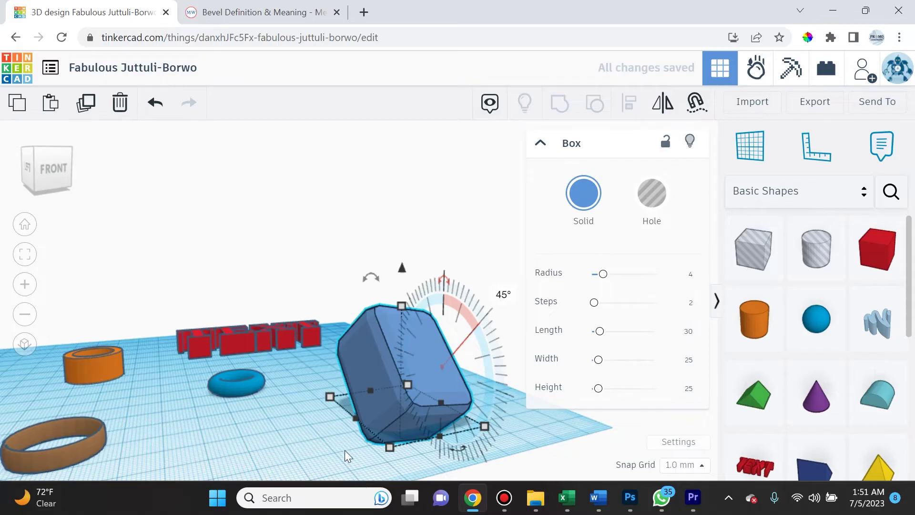
right_drag(344, 450, 325, 436)
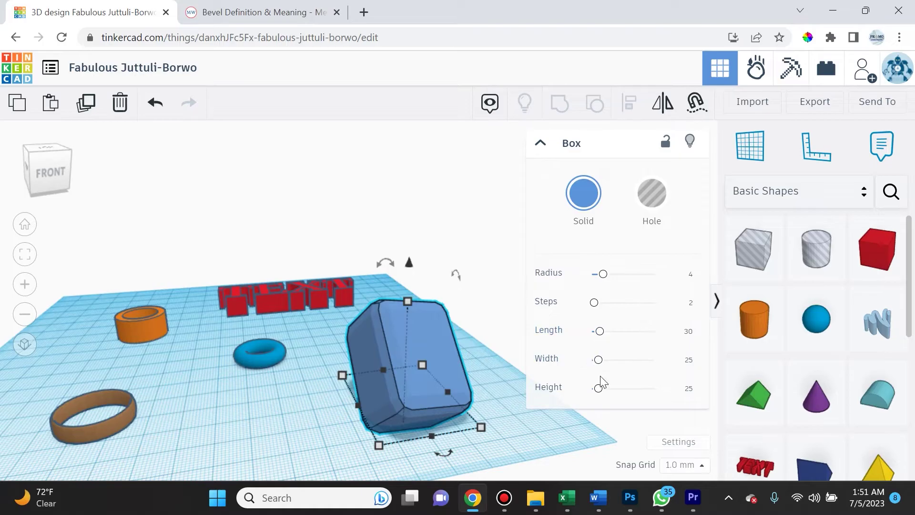
Step: Zoom and orbit the view to look at the tilted box from its LEFT side
scroll(344, 429, up, 2)
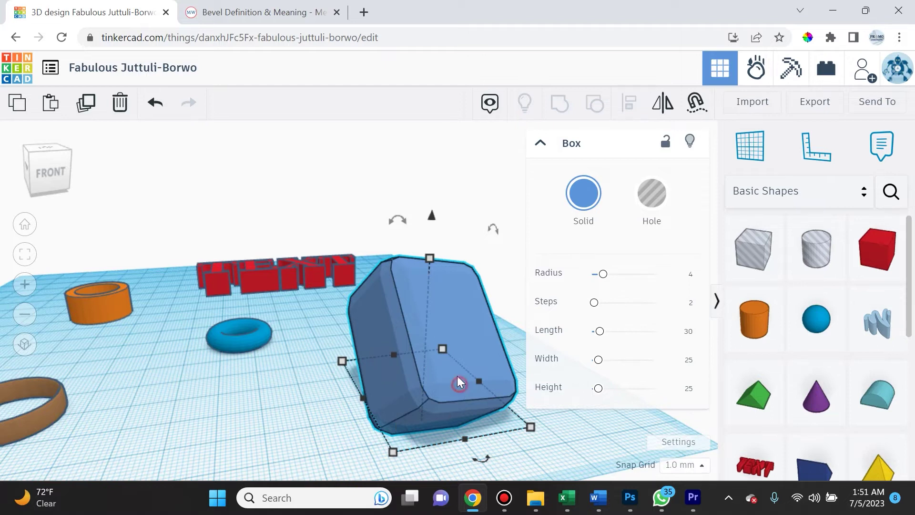
scroll(362, 420, down, 3)
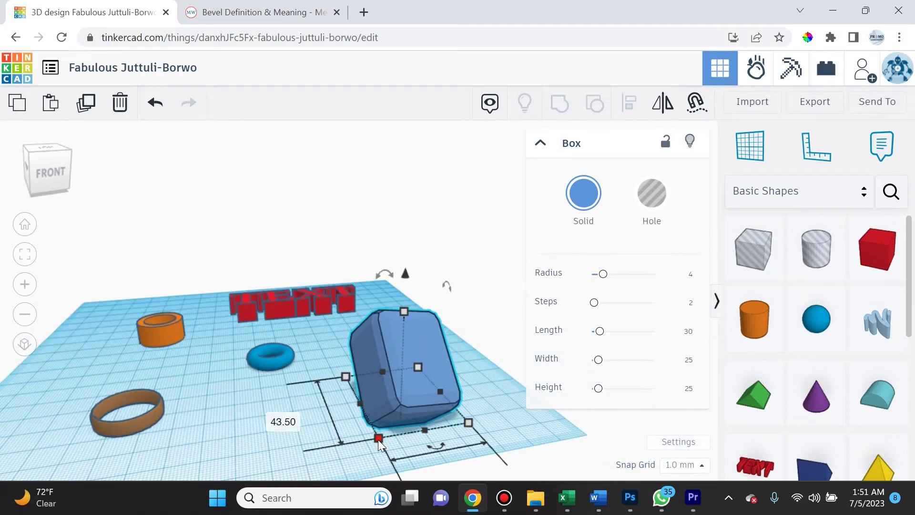
scroll(378, 440, down, 1)
scroll(375, 439, down, 1)
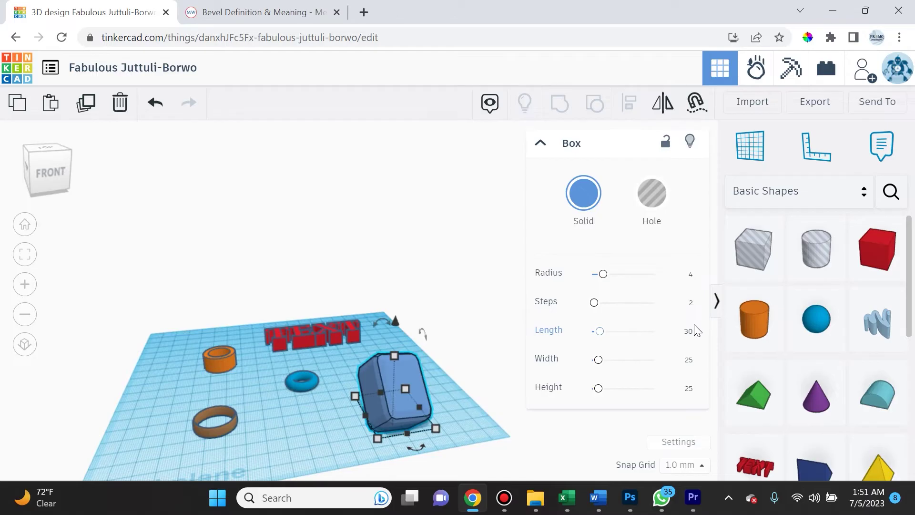
scroll(375, 444, up, 2)
mouse_move(372, 435)
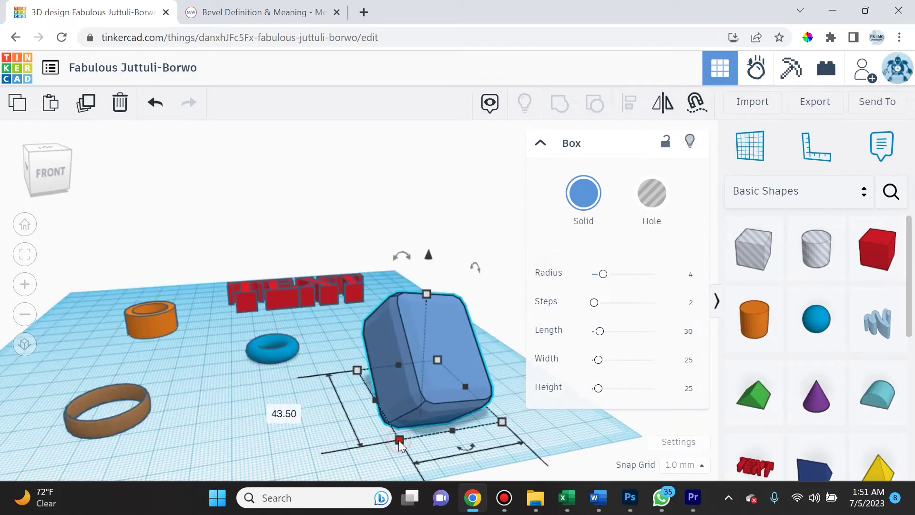
scroll(278, 420, down, 5)
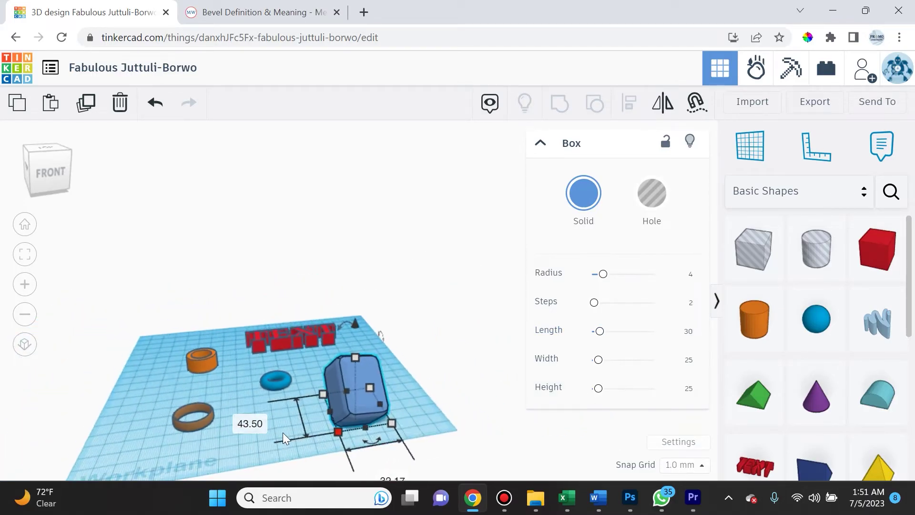
scroll(279, 433, up, 5)
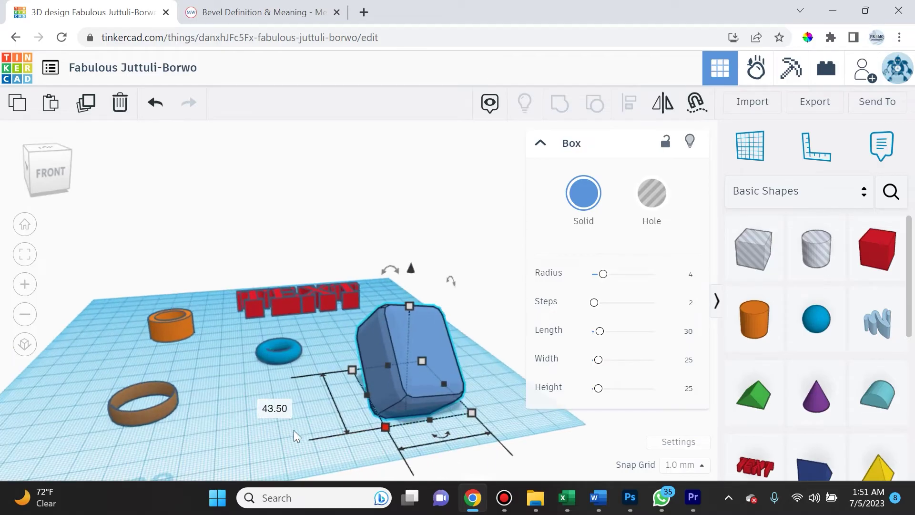
right_drag(420, 438, 463, 427)
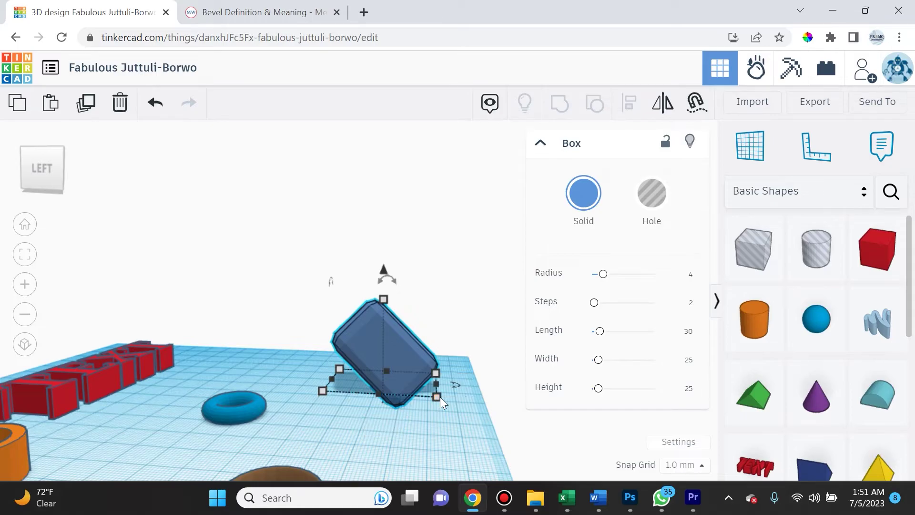
Step: Try a new Width value on the box, then undo back to the upright, untilted box
click(690, 361)
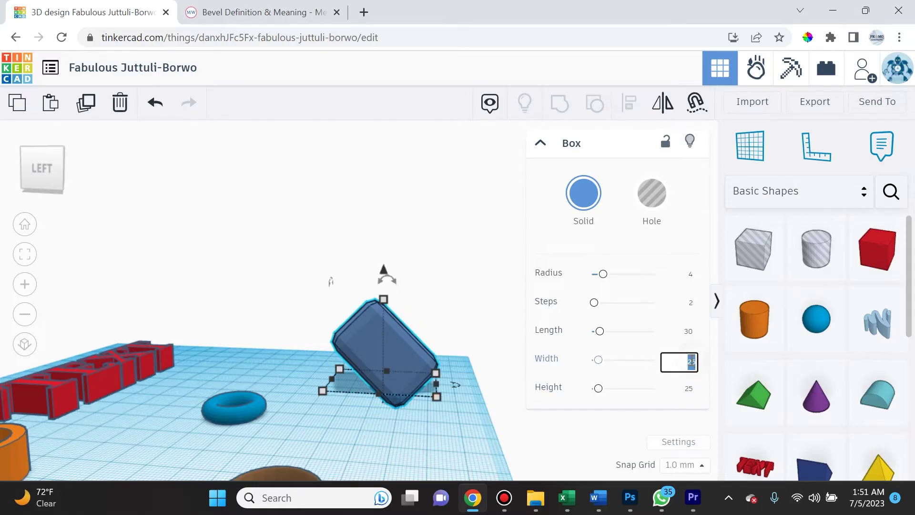
text(30)
key(Return)
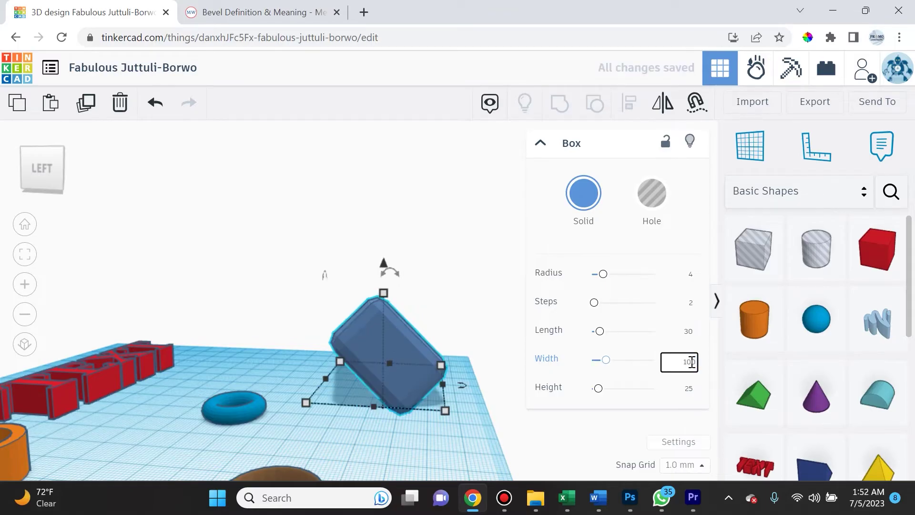
mouse_move(461, 313)
right_down()
mouse_move(363, 352)
mouse_move(290, 342)
mouse_move(354, 364)
mouse_move(419, 322)
mouse_move(423, 300)
mouse_move(443, 310)
right_up()
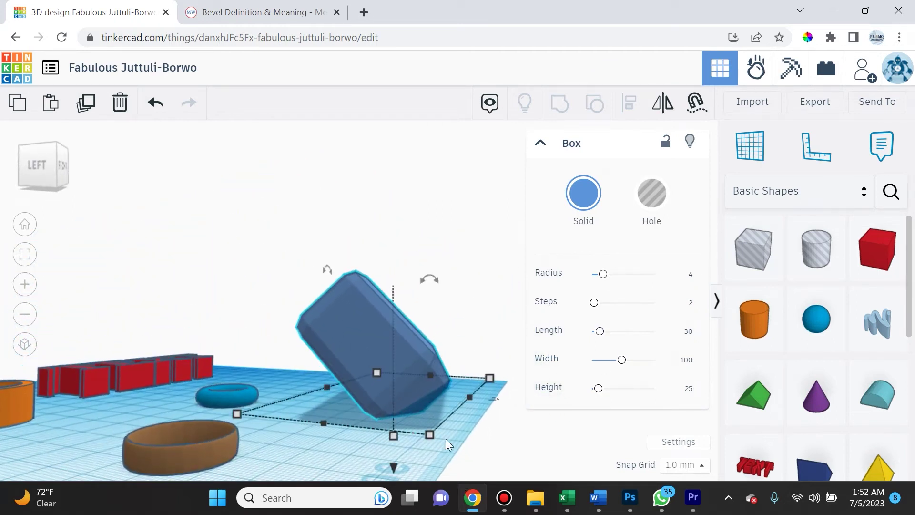
key(ctrl+z)
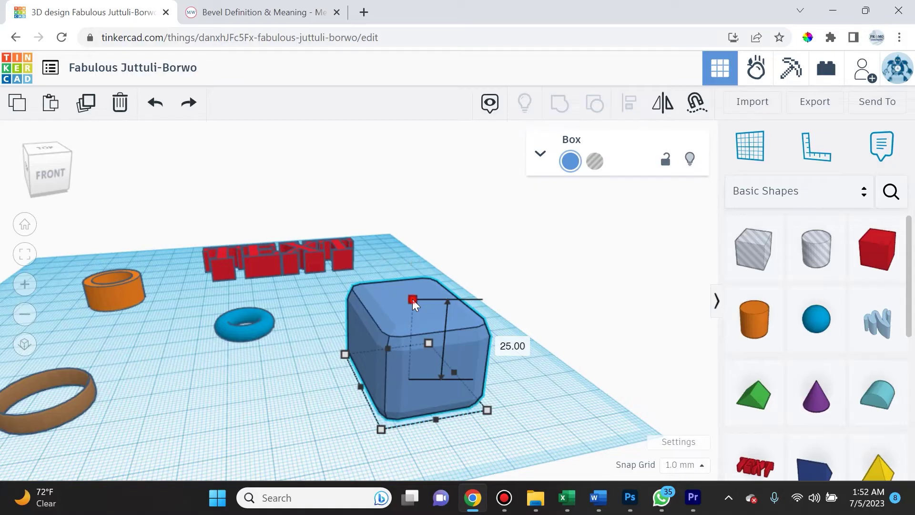
Step: Stretch the blue box upward and set its height to 40 mm
drag(413, 299, 403, 206)
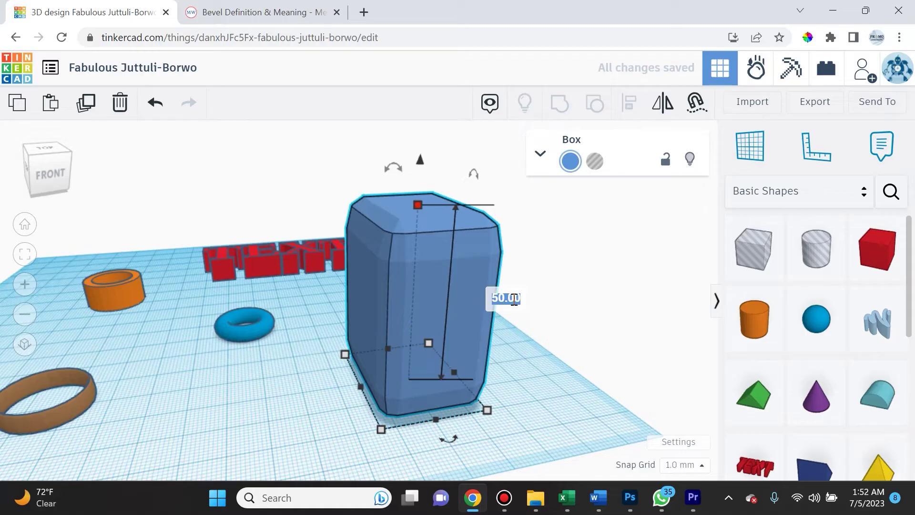
text(40)
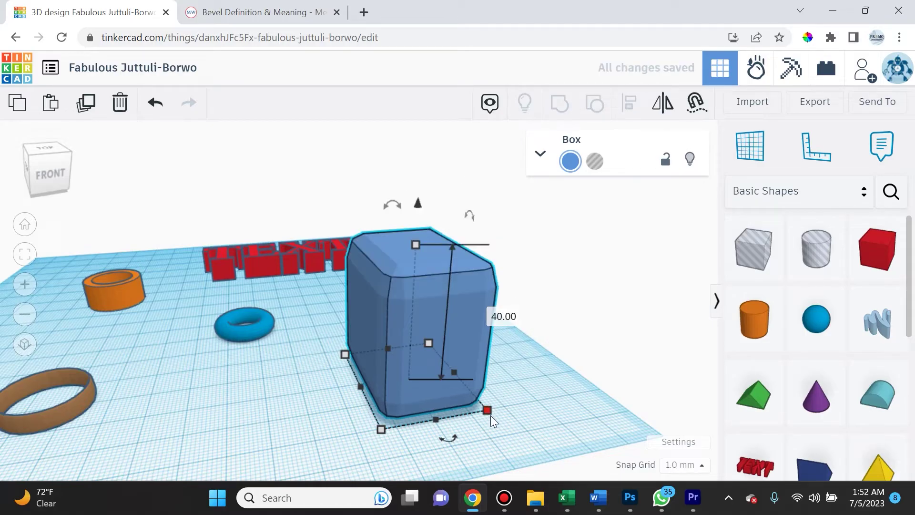
Step: Resize the box's base to 29.25 × 26.00 mm and lift it 10 mm off the workplane
drag(487, 410, 459, 399)
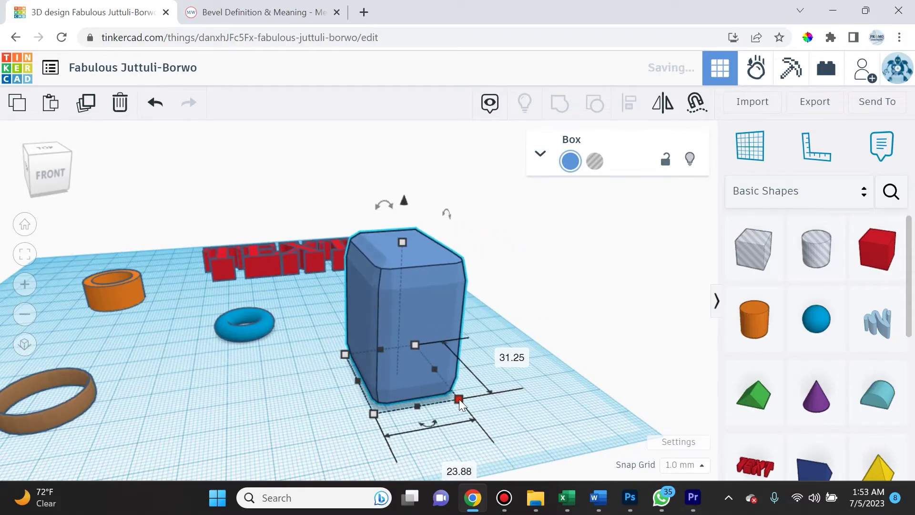
right_drag(593, 375, 535, 364)
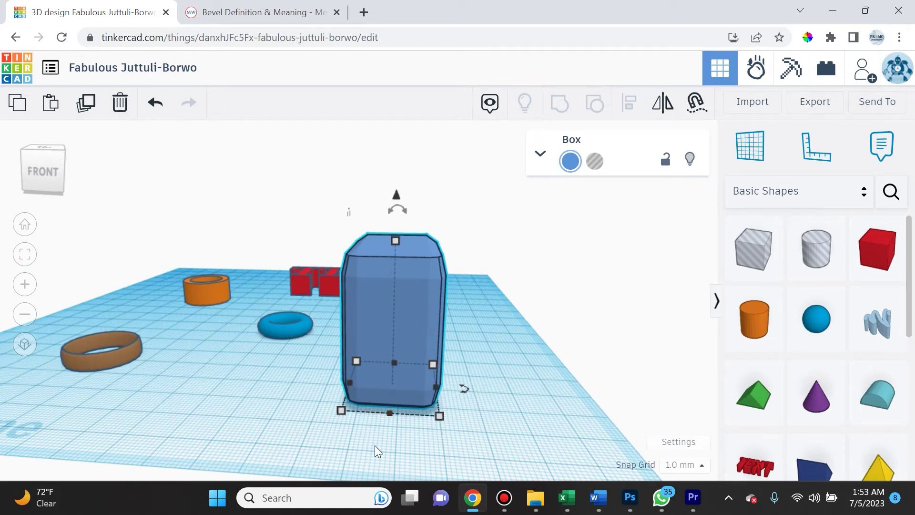
right_drag(375, 446, 459, 459)
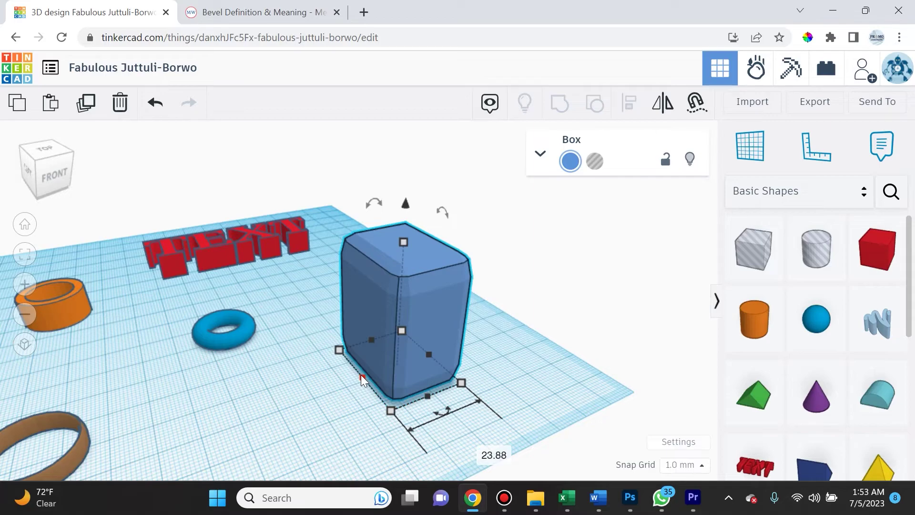
drag(362, 375, 331, 362)
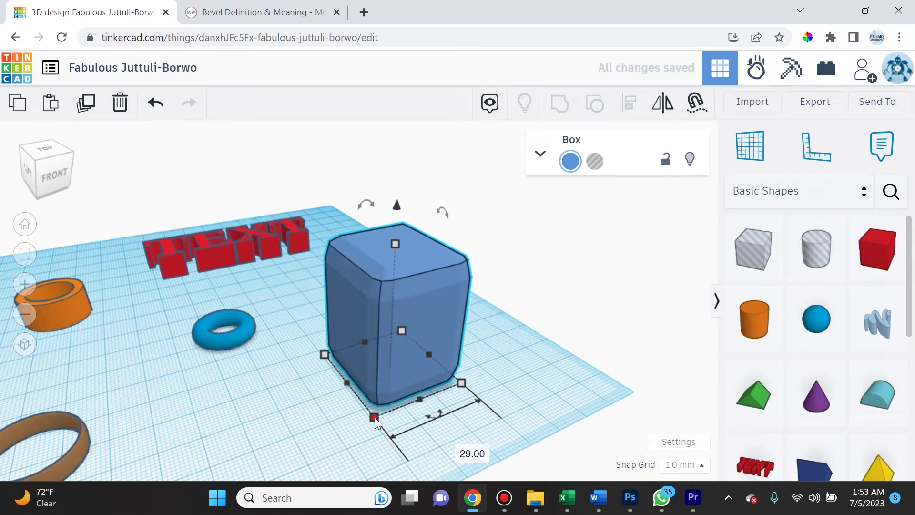
mouse_move(374, 419)
mouse_down()
mouse_move(371, 438)
mouse_move(342, 436)
mouse_move(307, 422)
mouse_move(297, 402)
mouse_move(373, 380)
mouse_move(400, 409)
mouse_move(376, 429)
mouse_move(314, 413)
mouse_move(320, 395)
mouse_move(376, 393)
mouse_move(380, 410)
mouse_up()
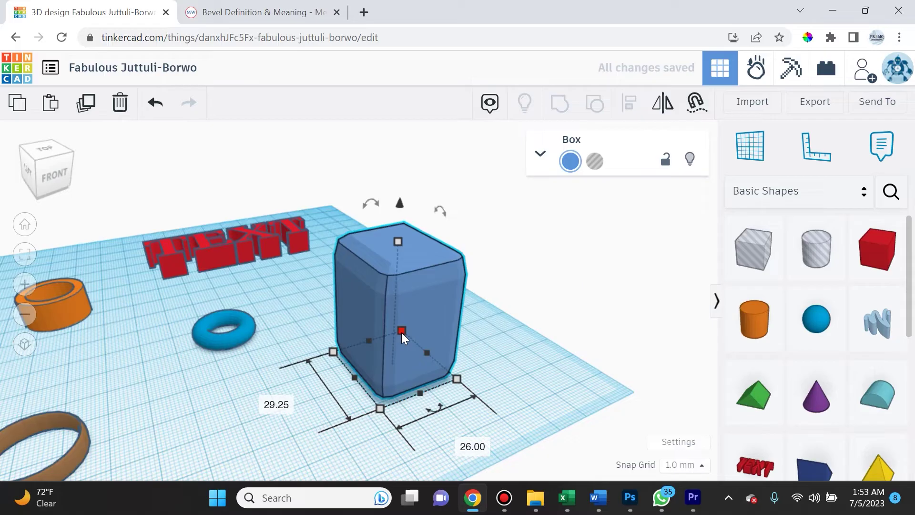
drag(400, 205, 396, 168)
click(546, 370)
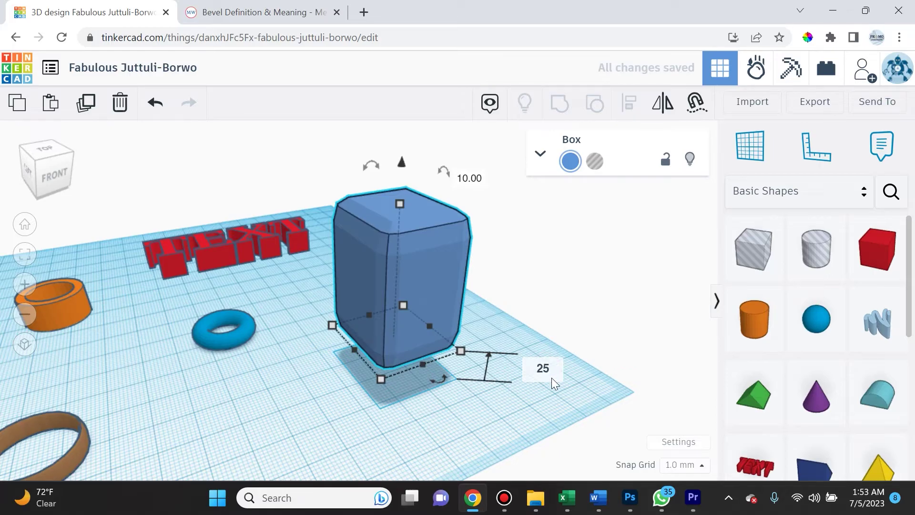
Step: Raise the box to 25 mm above the workplane, then drop it back down with D
key(Return)
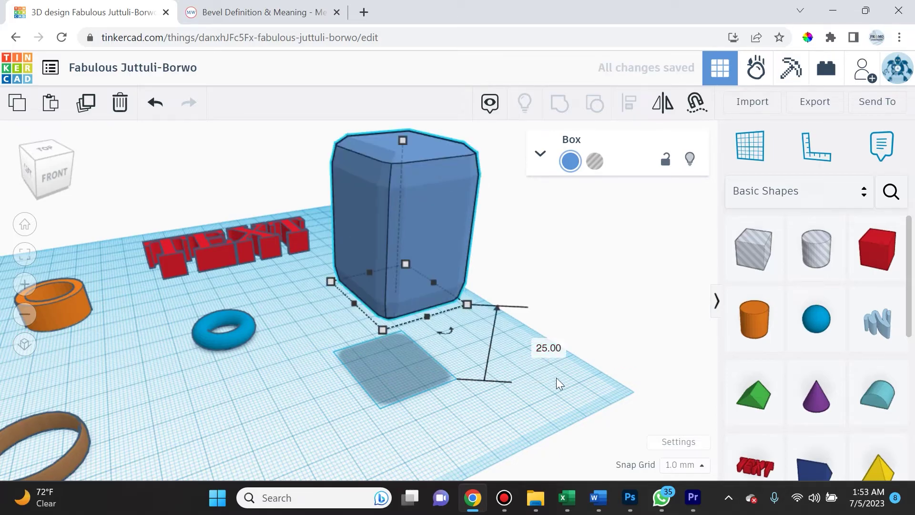
click(606, 256)
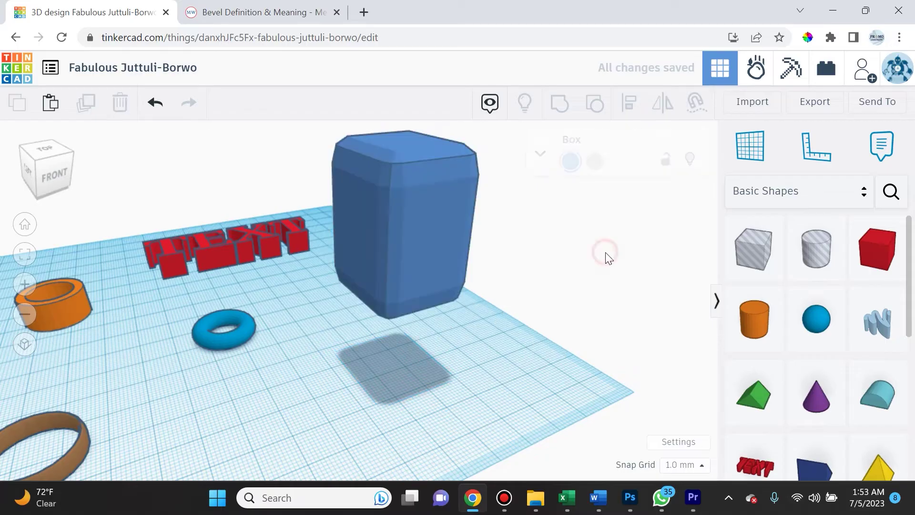
click(401, 225)
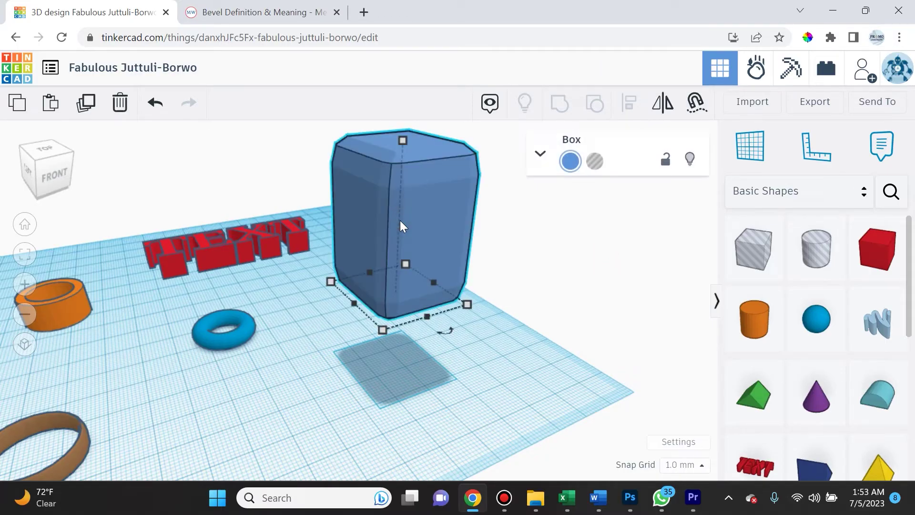
key(d)
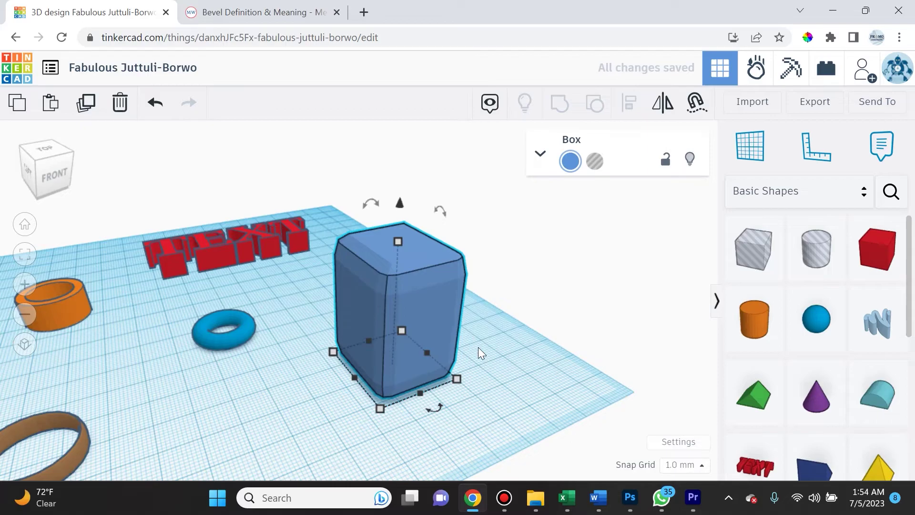
scroll(494, 364, down, 3)
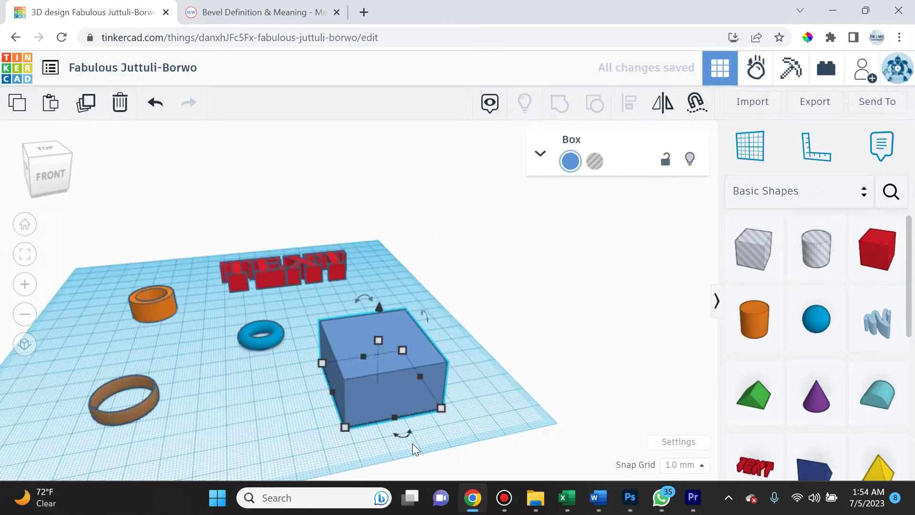
Step: Change the box's Width to 40, making it 30 × 40 × 20 on the workplane
right_drag(404, 391, 403, 365)
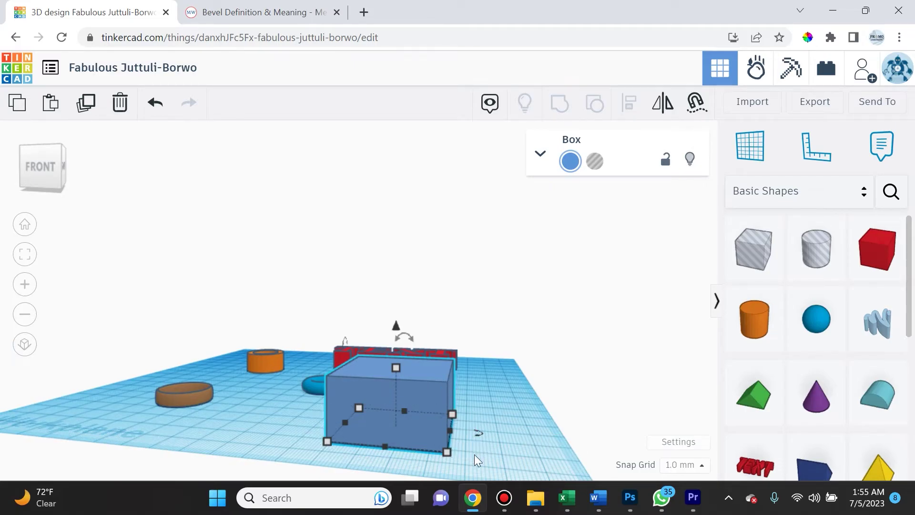
right_drag(474, 454, 528, 464)
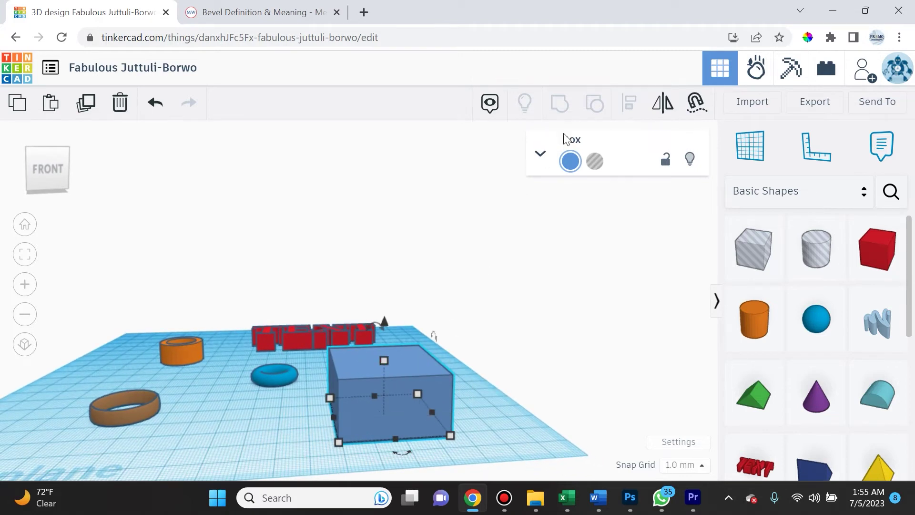
click(540, 155)
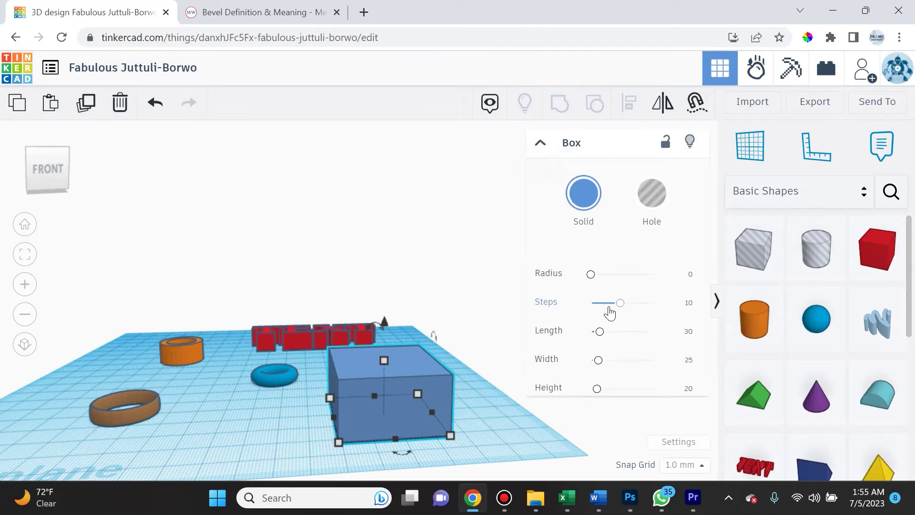
click(690, 360)
text(40)
key(Return)
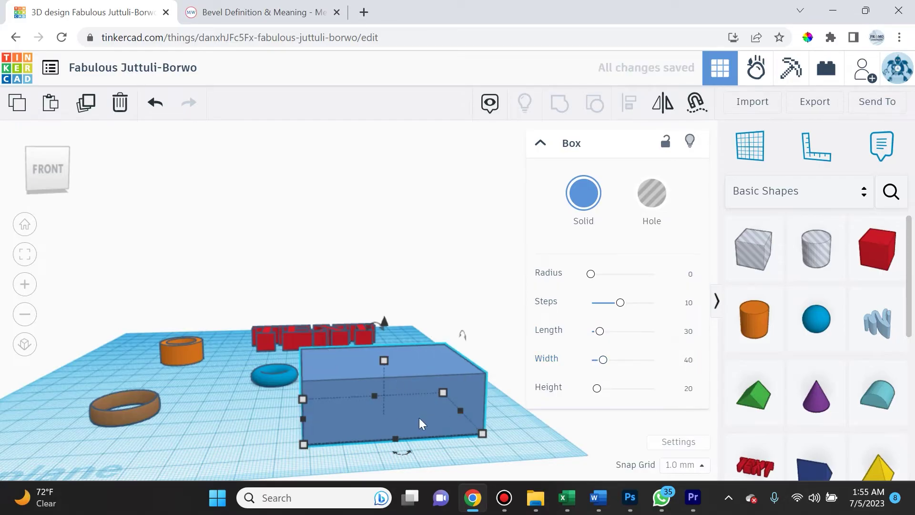
right_drag(419, 418, 385, 395)
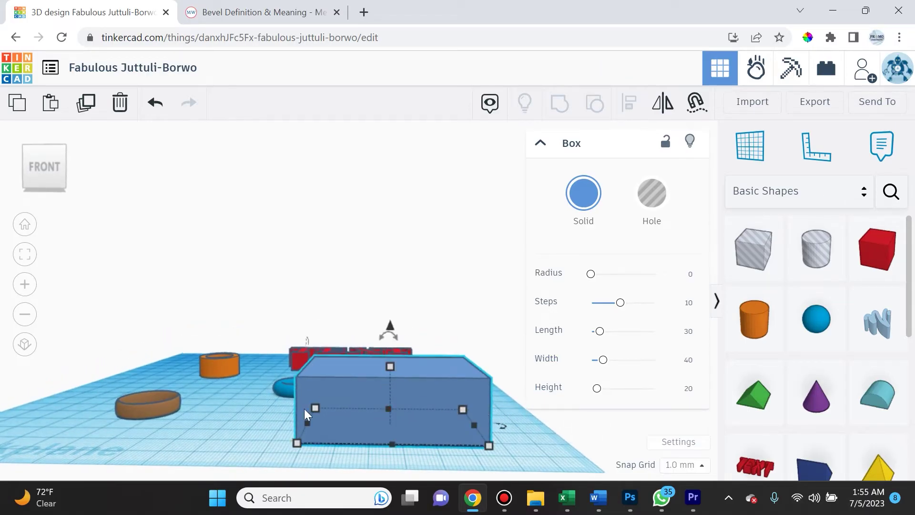
mouse_move(455, 425)
right_down()
mouse_move(462, 445)
mouse_move(474, 445)
mouse_move(462, 439)
mouse_move(468, 419)
right_up()
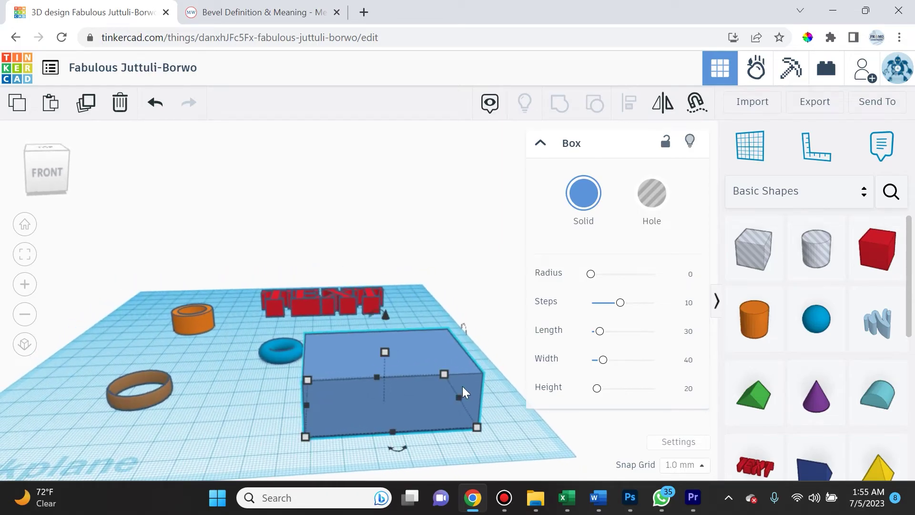
Step: Resize the blue box's base from its front-left corner, ending at 30 × 40 × 20
right_drag(462, 386, 481, 399)
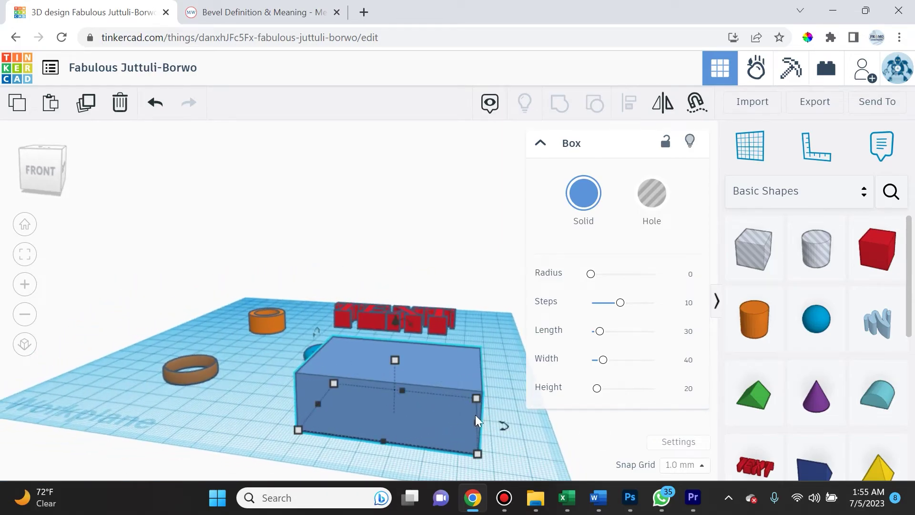
right_drag(388, 415, 342, 449)
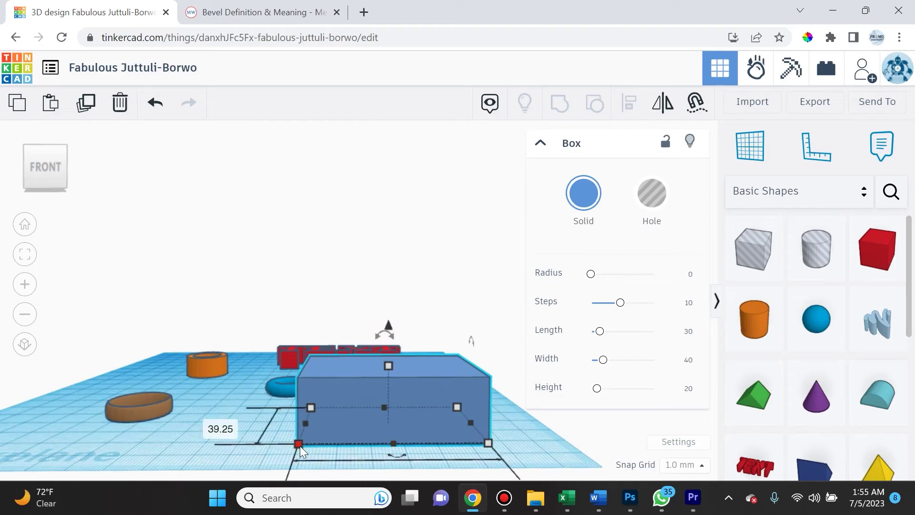
drag(300, 445, 323, 438)
right_drag(409, 404, 404, 363)
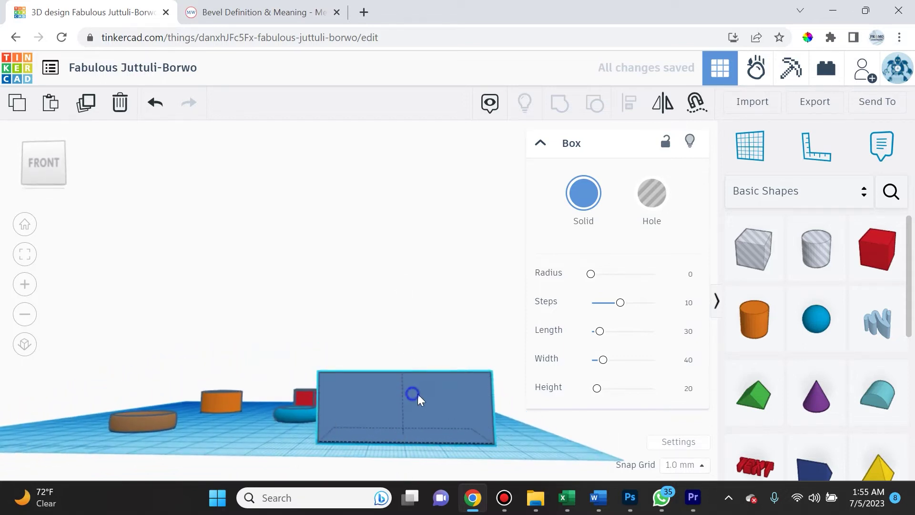
right_drag(418, 394, 414, 425)
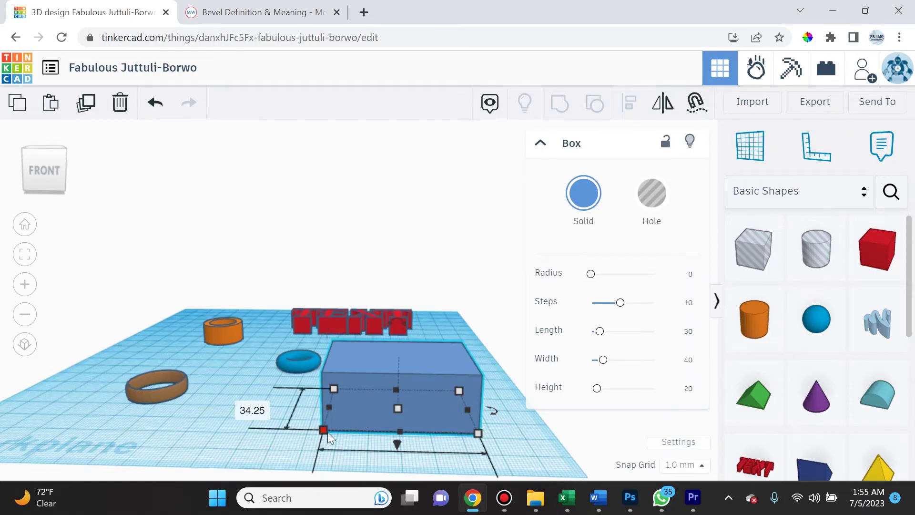
mouse_move(322, 431)
mouse_down()
mouse_move(268, 426)
mouse_move(308, 419)
mouse_move(233, 409)
mouse_move(261, 434)
mouse_move(299, 443)
mouse_move(325, 437)
mouse_move(294, 430)
mouse_move(345, 428)
mouse_move(283, 426)
mouse_move(345, 428)
mouse_move(333, 437)
mouse_up()
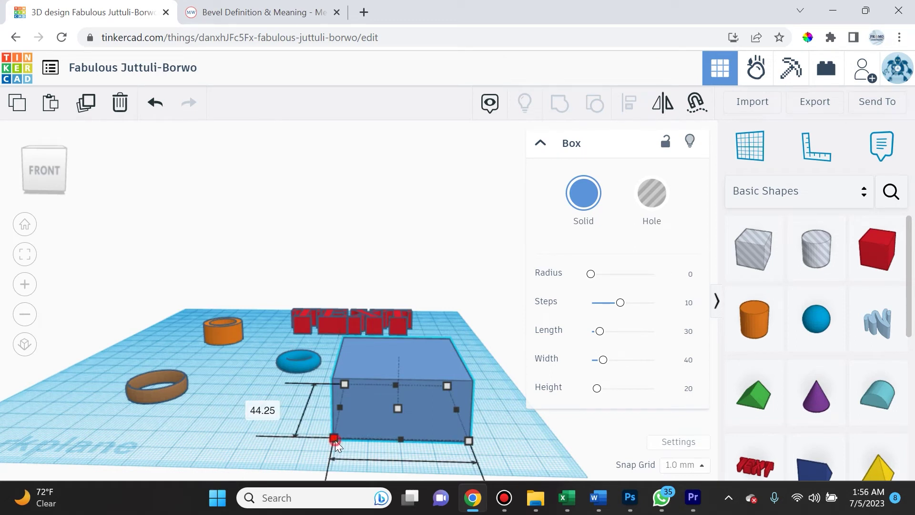
mouse_move(336, 440)
mouse_down()
mouse_move(270, 453)
mouse_move(259, 470)
mouse_move(396, 407)
mouse_move(321, 439)
mouse_up()
right_drag(302, 470, 502, 423)
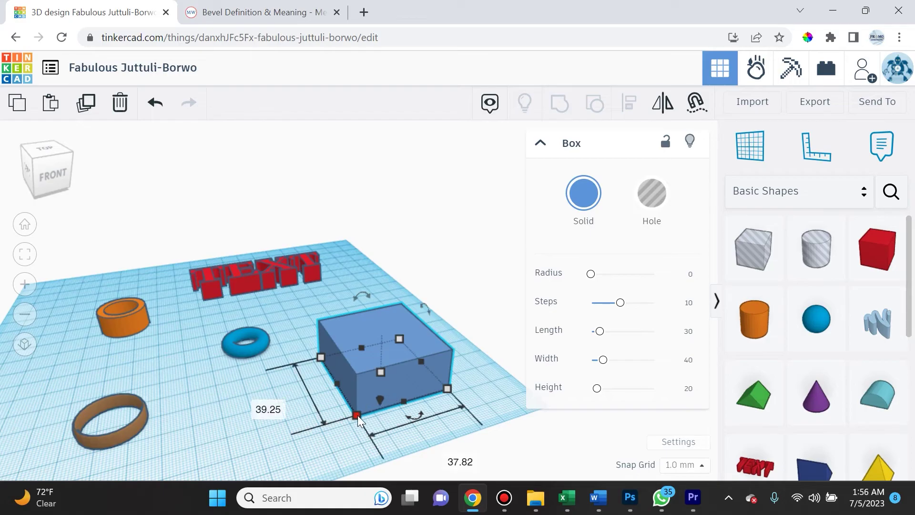
mouse_move(358, 415)
mouse_down()
mouse_move(340, 437)
mouse_move(254, 474)
mouse_move(279, 445)
mouse_move(299, 459)
mouse_move(373, 390)
mouse_move(359, 406)
mouse_up()
right_drag(359, 405, 419, 271)
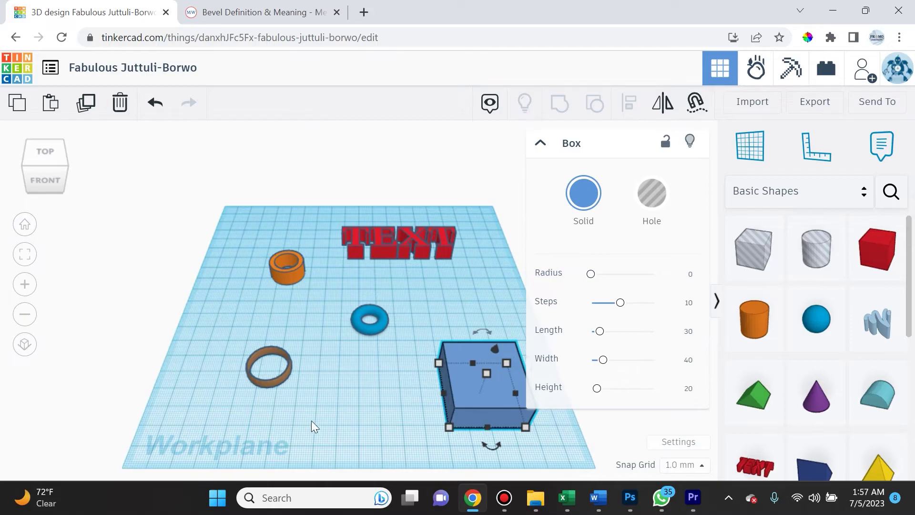
Step: Select the brown ring to show its Ring settings and profile curve, then inspect it from above
scroll(266, 389, up, 5)
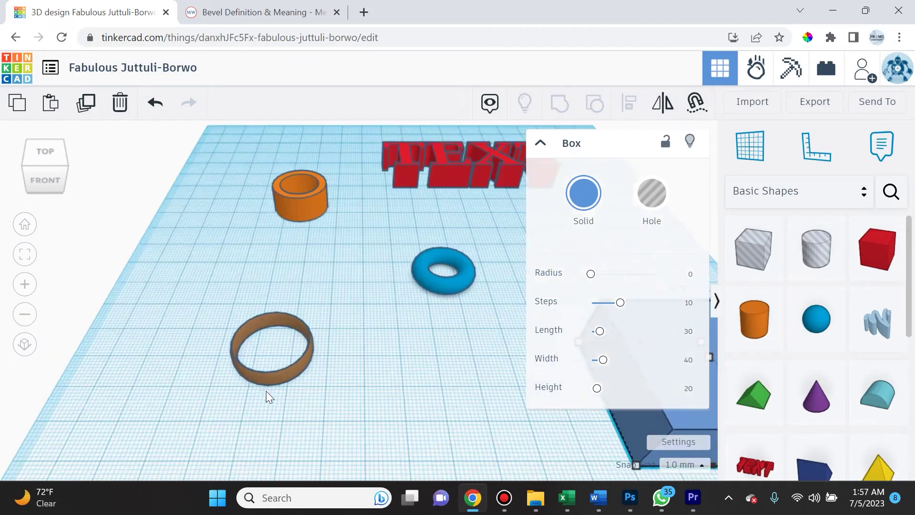
click(288, 370)
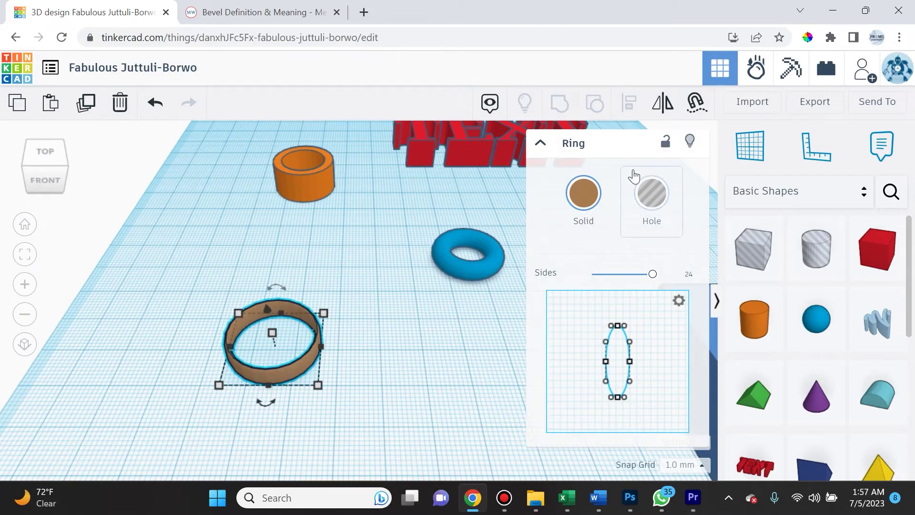
right_drag(375, 395, 409, 364)
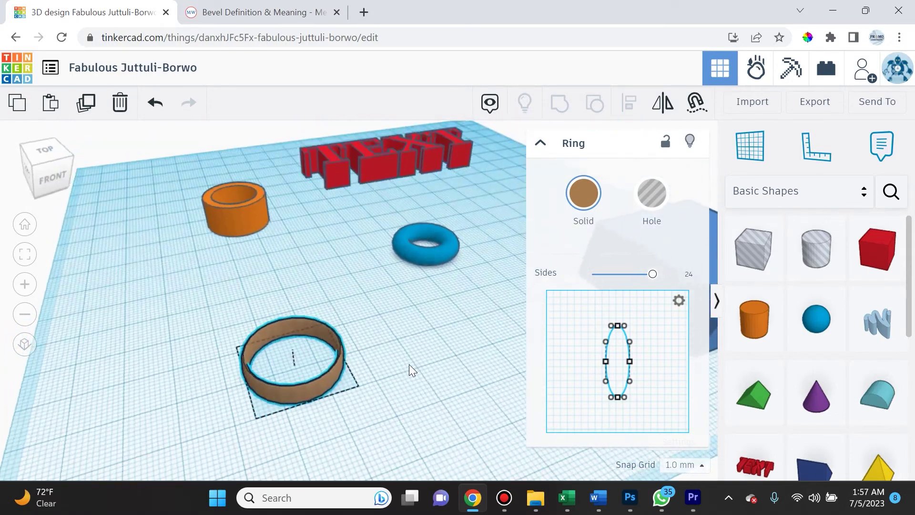
scroll(315, 360, up, 5)
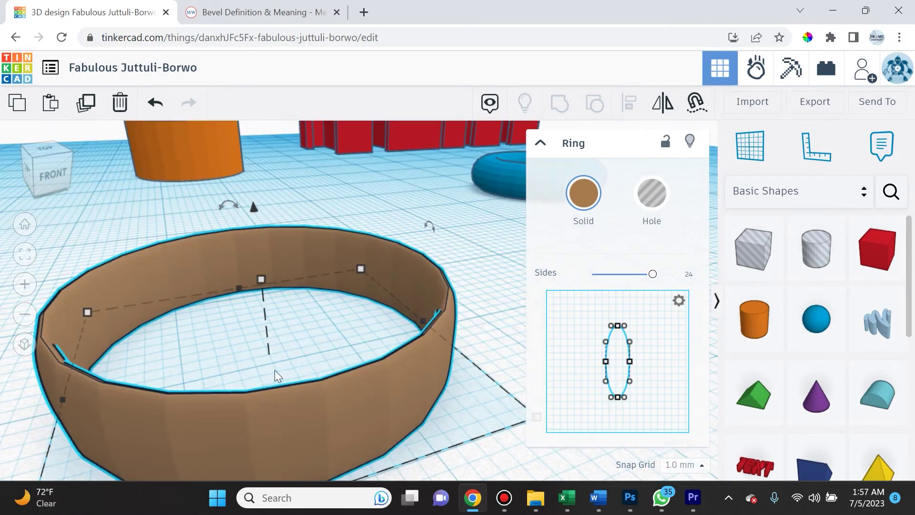
mouse_move(269, 316)
right_down()
mouse_move(270, 302)
mouse_move(250, 362)
mouse_move(257, 313)
mouse_move(270, 328)
right_up()
scroll(270, 328, down, 5)
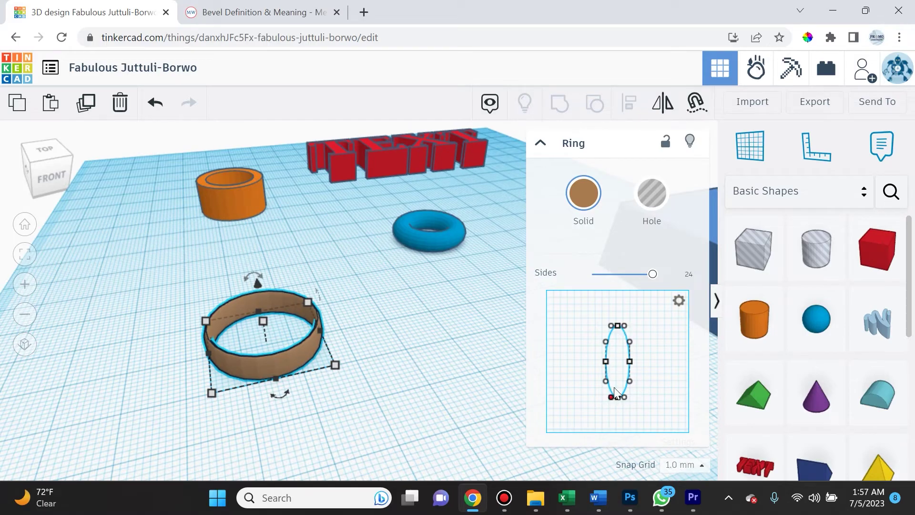
right_drag(353, 404, 373, 372)
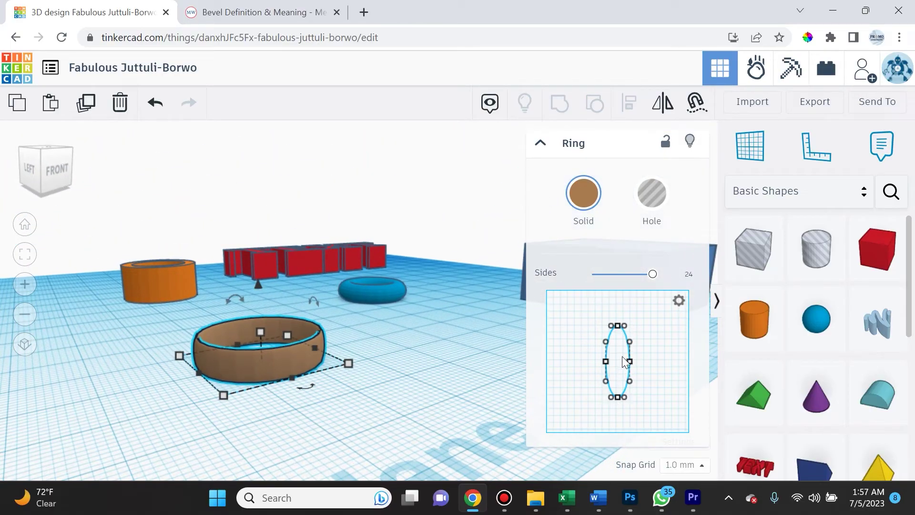
right_drag(616, 354, 605, 354)
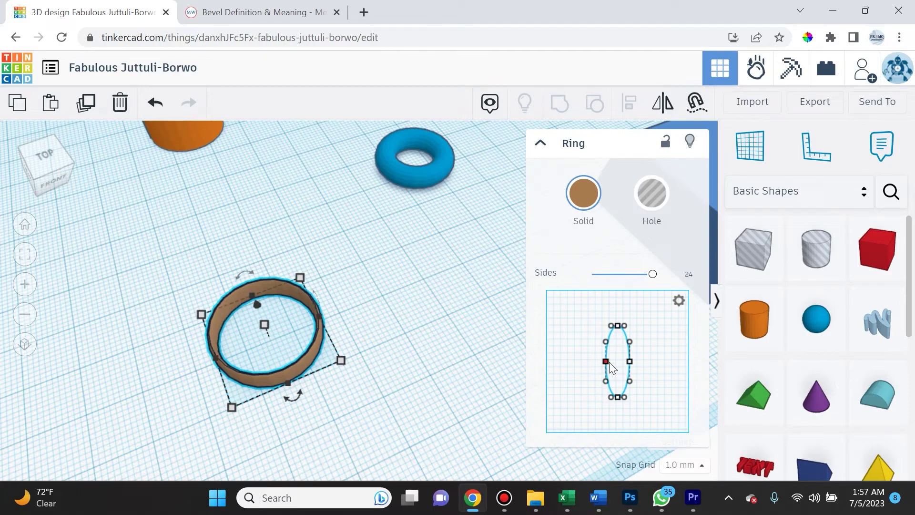
Step: Pull the ring profile's side points inward to pinch the band's middle
drag(606, 362, 594, 361)
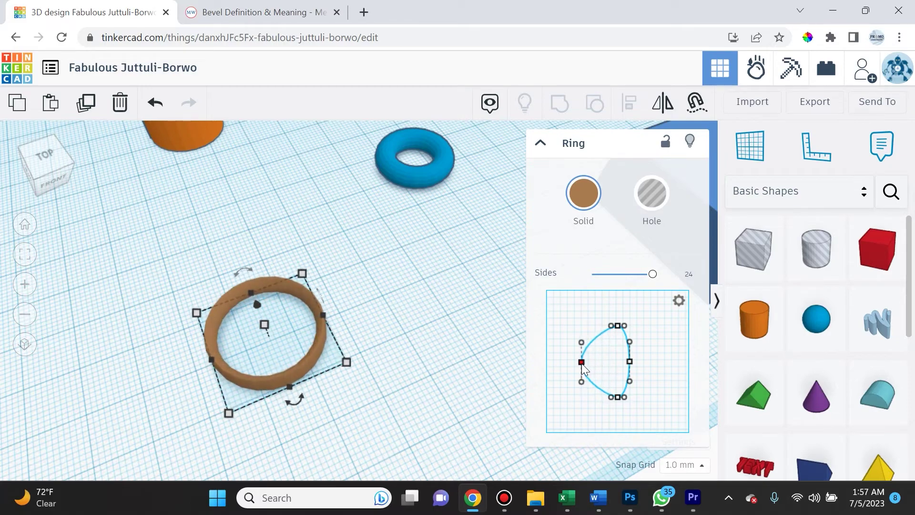
drag(582, 362, 573, 364)
drag(629, 361, 592, 362)
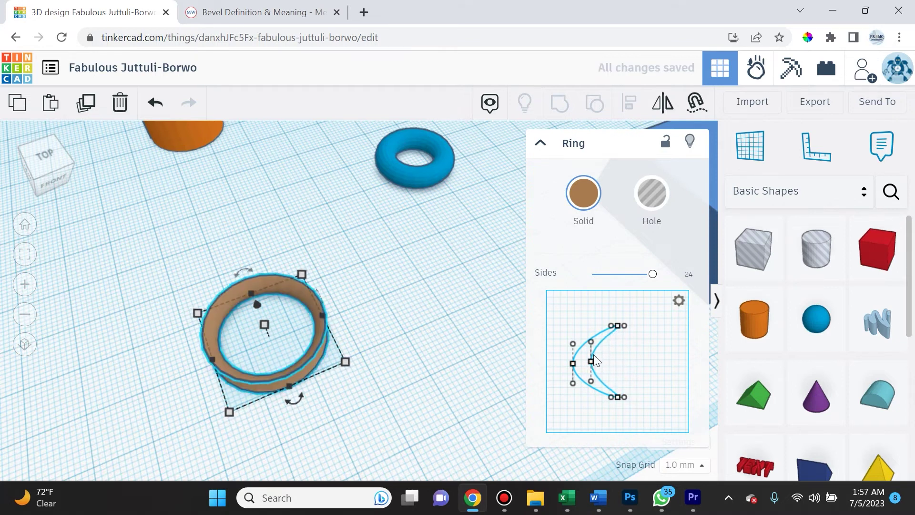
Step: Drag the profile curve outward so the ring's lower half flares
right_drag(280, 420, 419, 351)
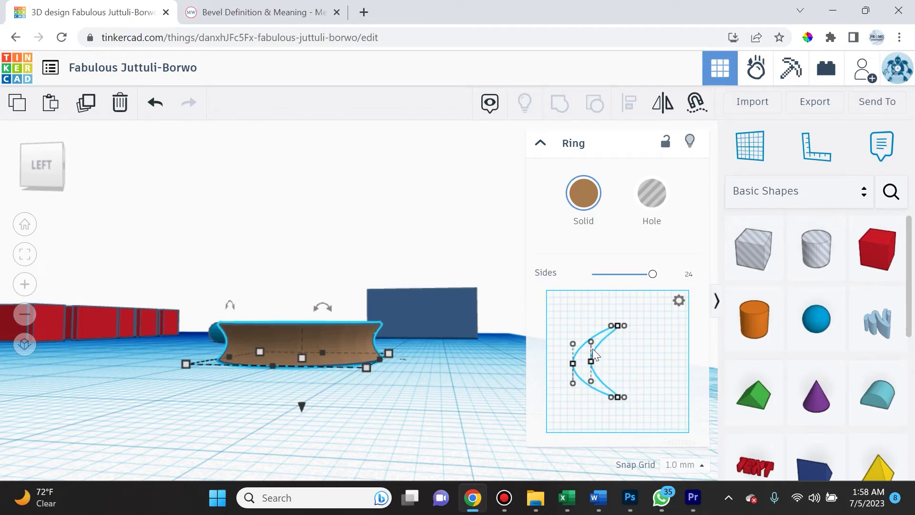
right_drag(426, 387, 598, 350)
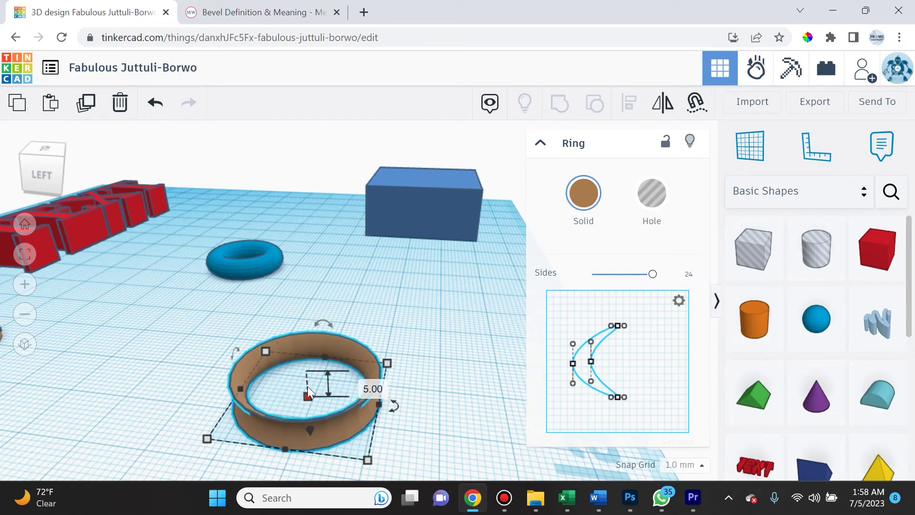
right_drag(342, 411, 595, 405)
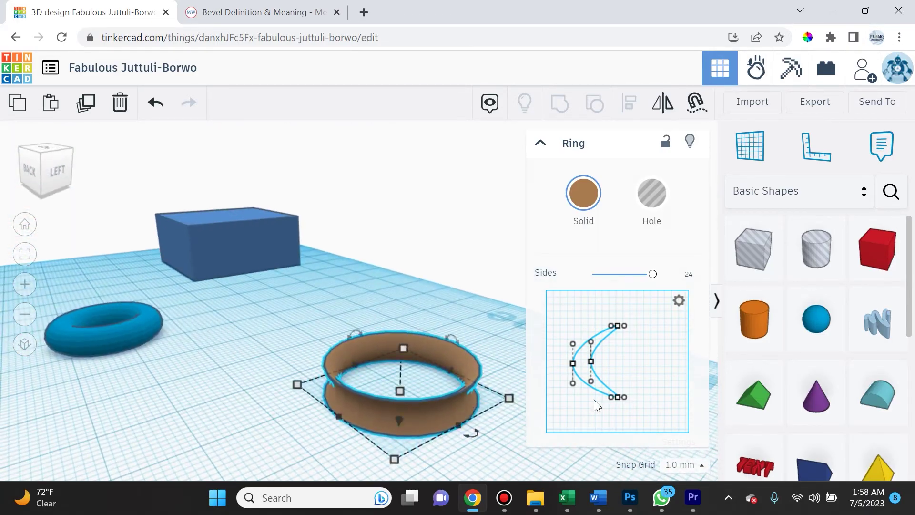
drag(611, 398, 578, 397)
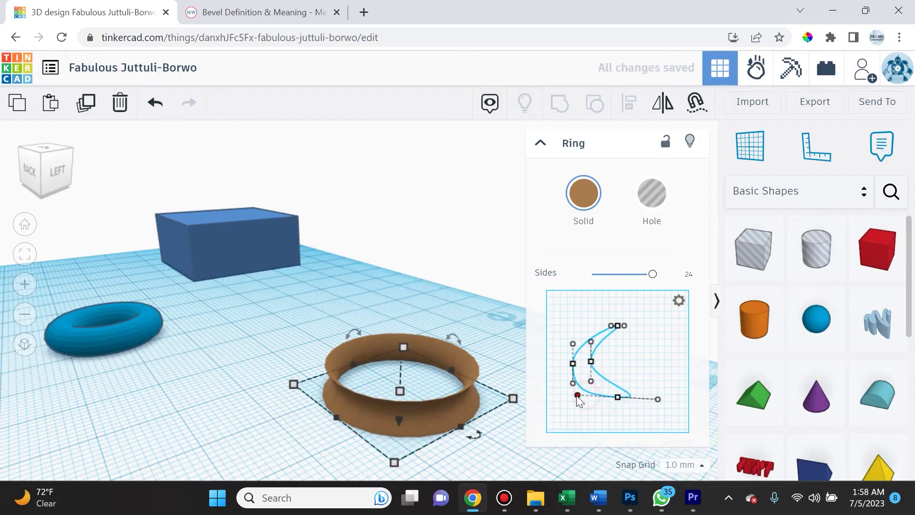
drag(591, 340, 622, 354)
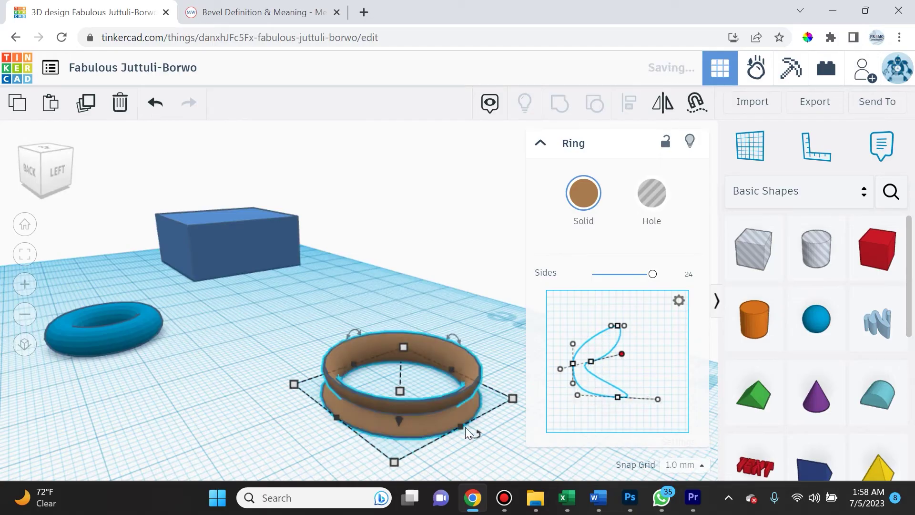
right_drag(465, 428, 561, 374)
drag(573, 344, 568, 347)
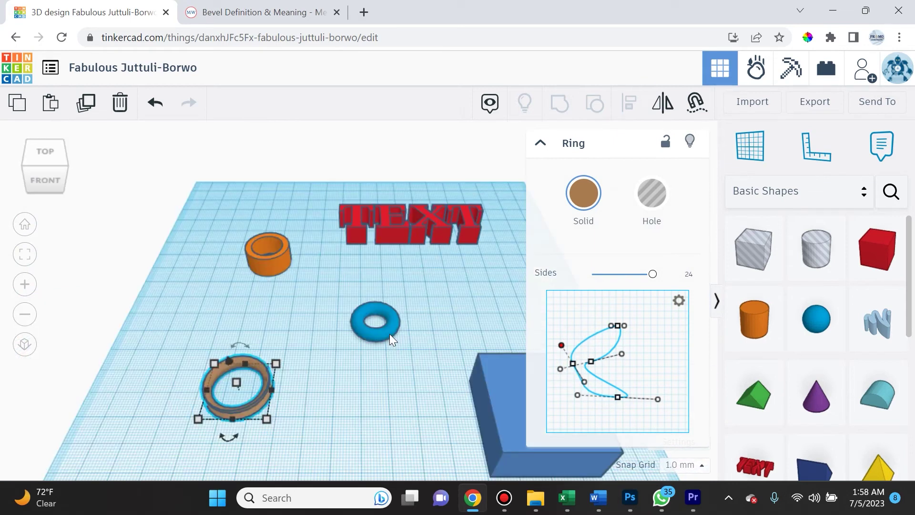
Step: Set the blue torus to radius 17.898, tube 4.119 and 24 sides
click(388, 332)
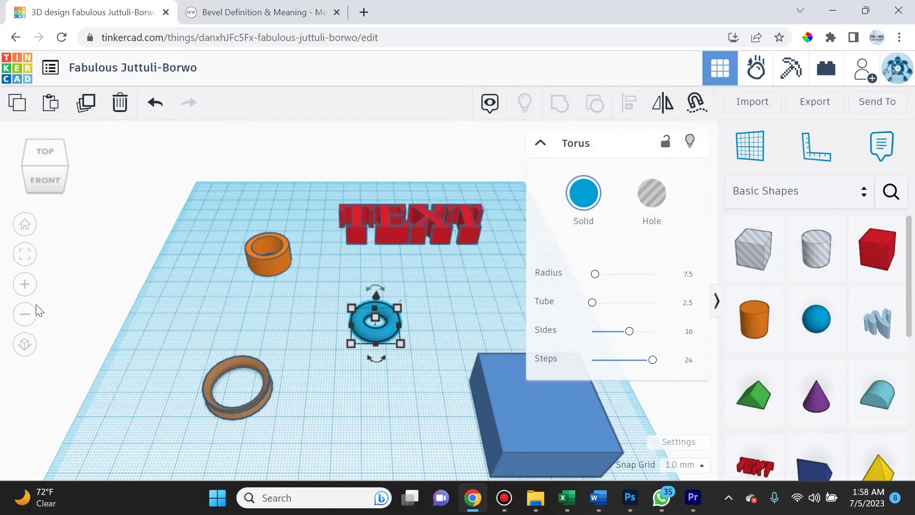
click(29, 260)
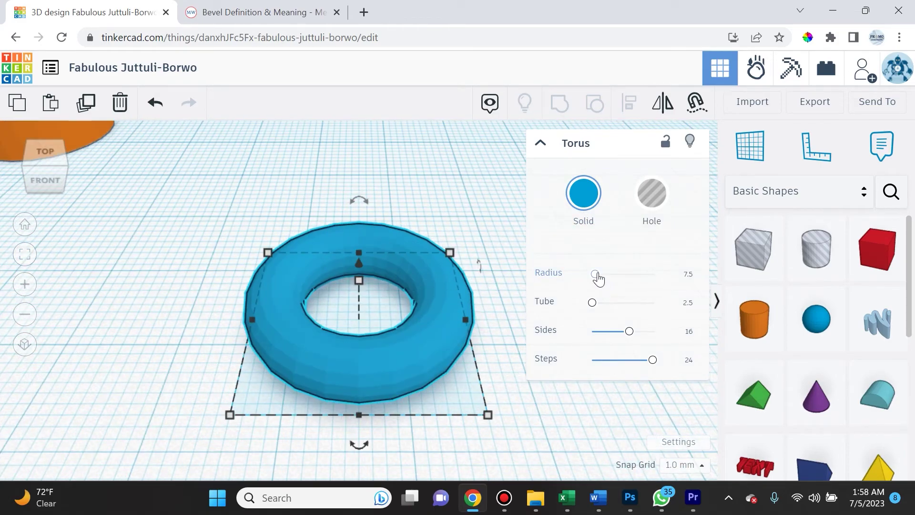
drag(598, 278, 593, 302)
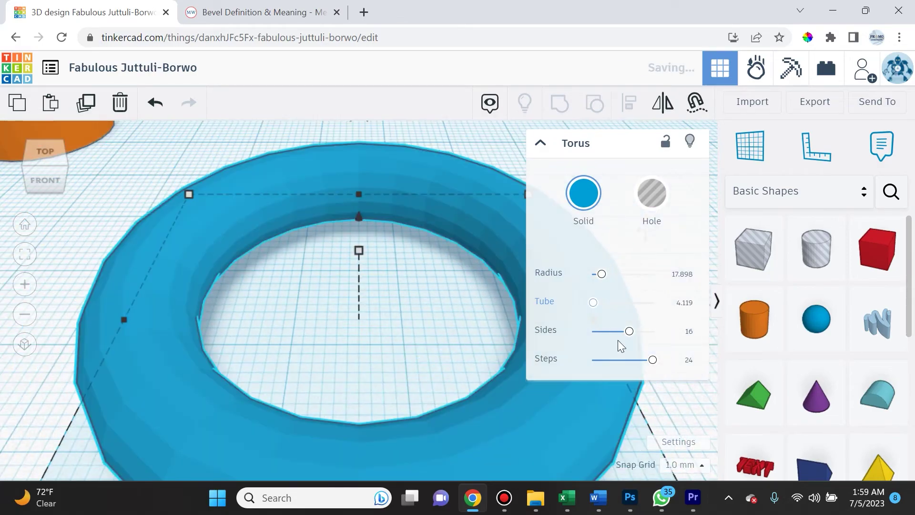
drag(630, 333, 650, 332)
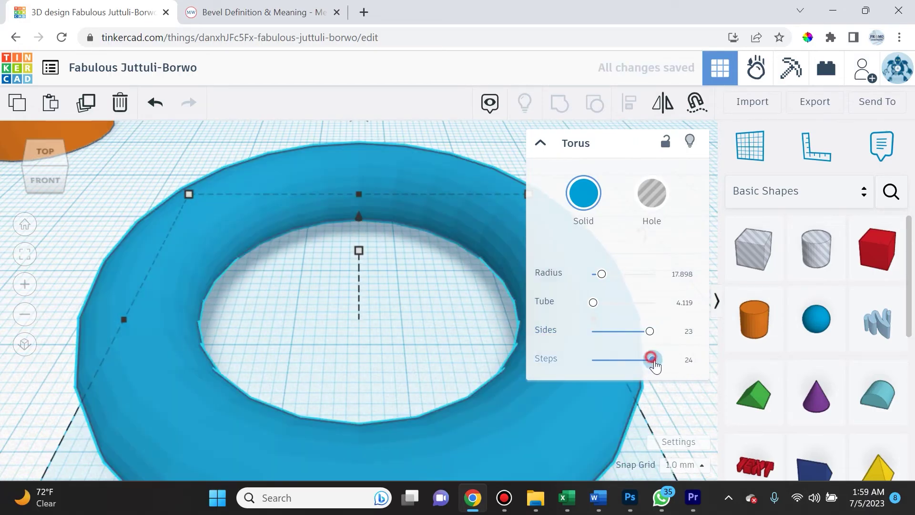
drag(651, 332, 654, 332)
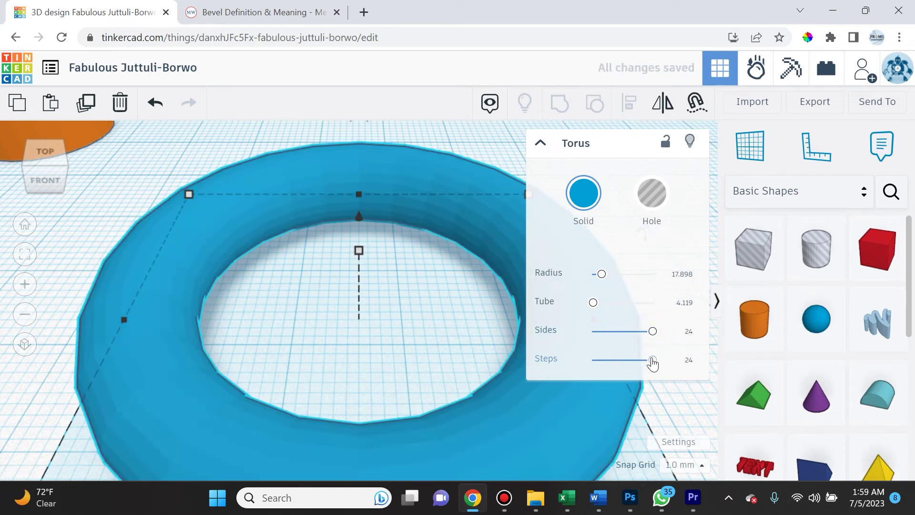
click(651, 361)
right_drag(411, 352, 390, 363)
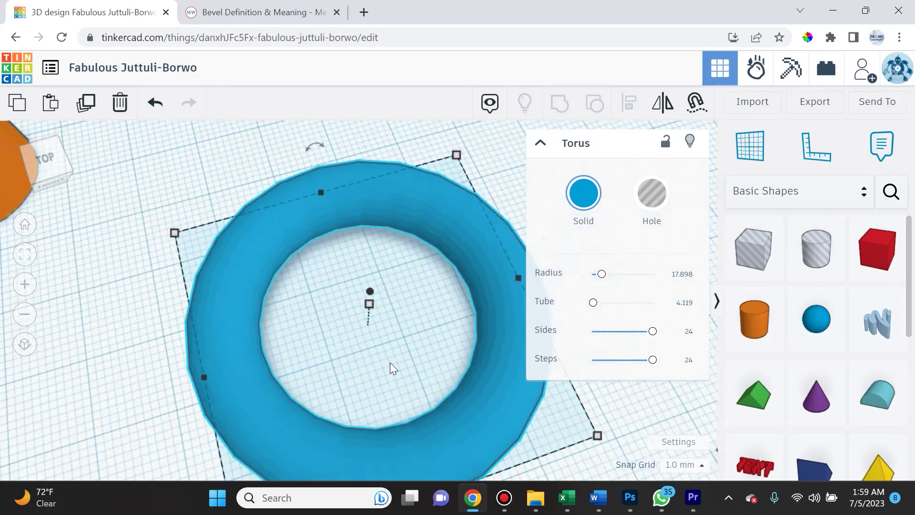
scroll(401, 381, down, 3)
right_drag(413, 397, 454, 149)
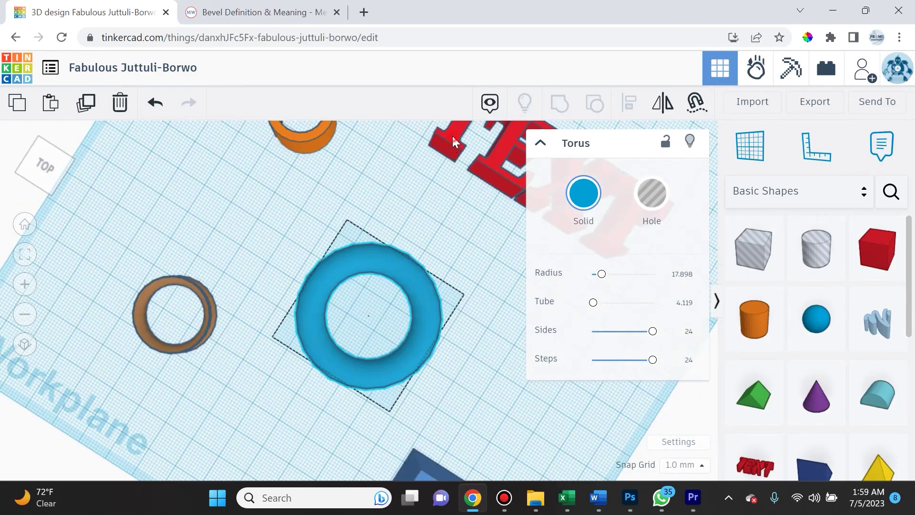
click(452, 139)
Step: Replace the red shape's wording TEXT with 'PromoAmbitions'
click(20, 261)
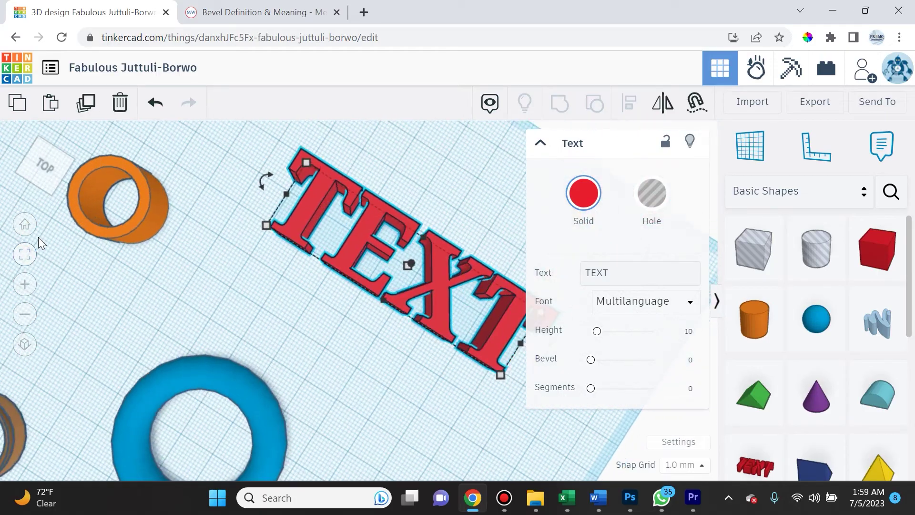
right_drag(296, 366, 411, 330)
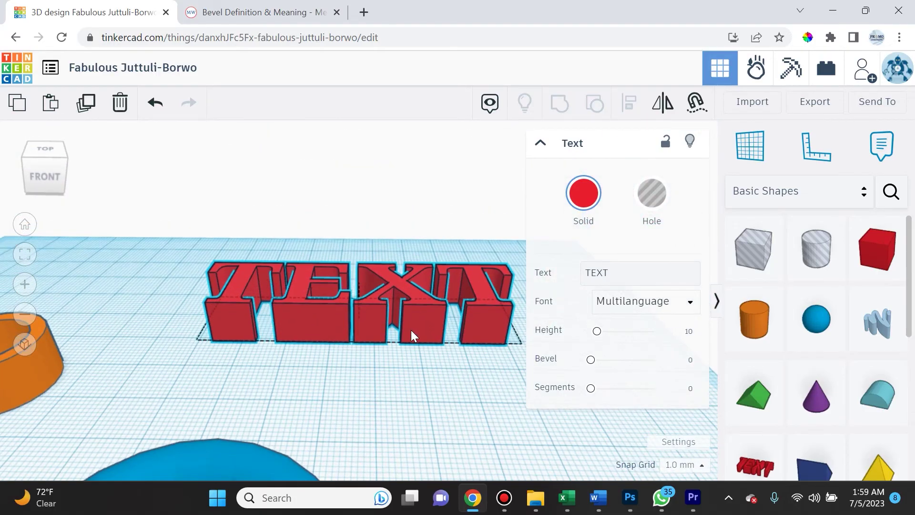
click(626, 271)
click(542, 263)
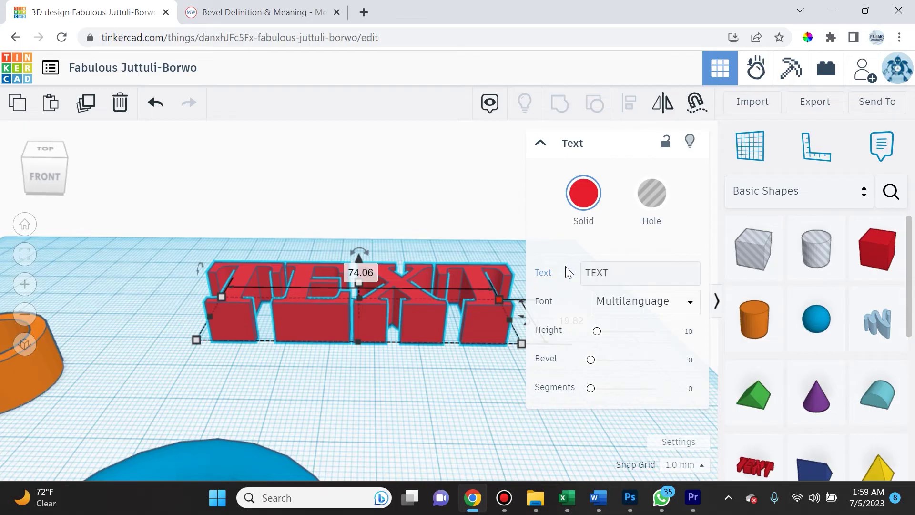
double_click(597, 270)
text(Pro)
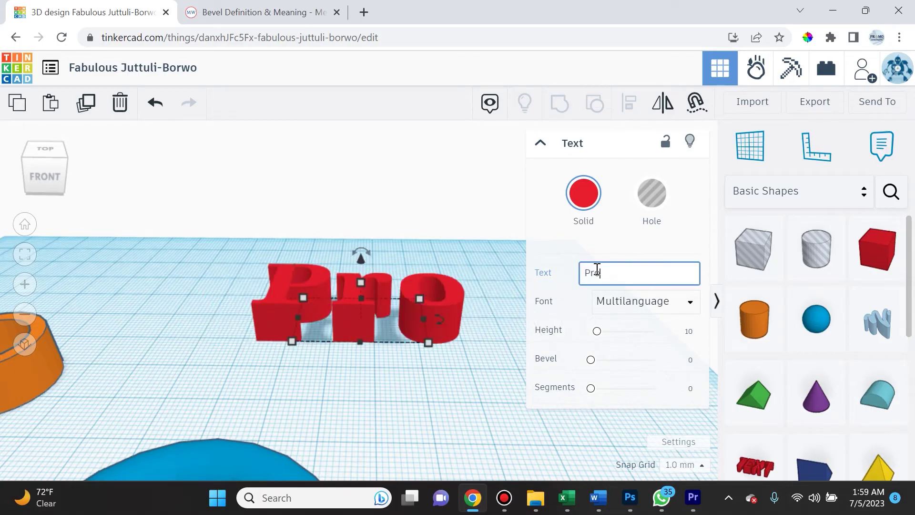
text(moAmbitions)
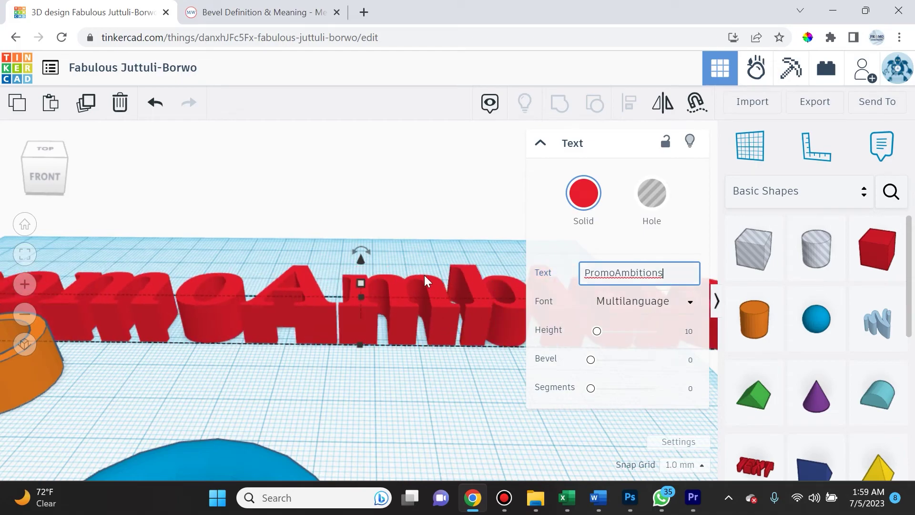
click(391, 299)
click(26, 262)
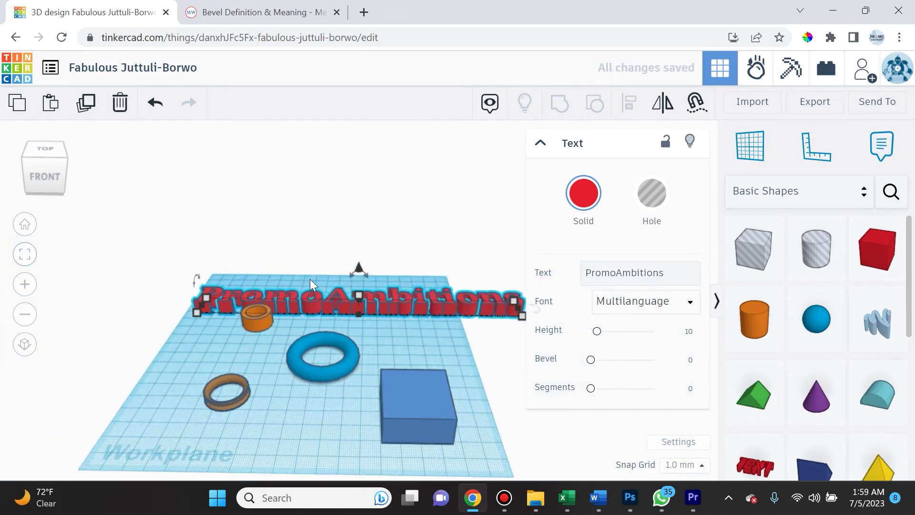
Step: Switch the text's font to Sans
right_drag(430, 327, 384, 373)
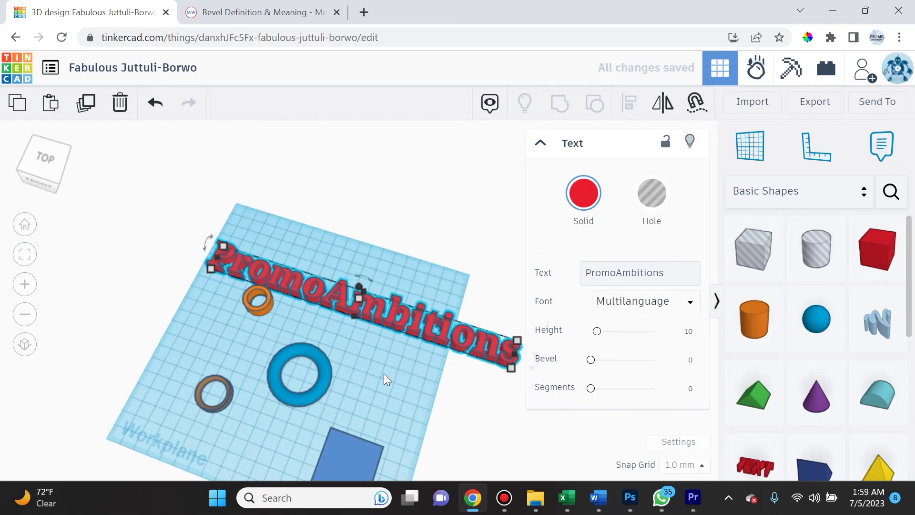
scroll(452, 339, up, 3)
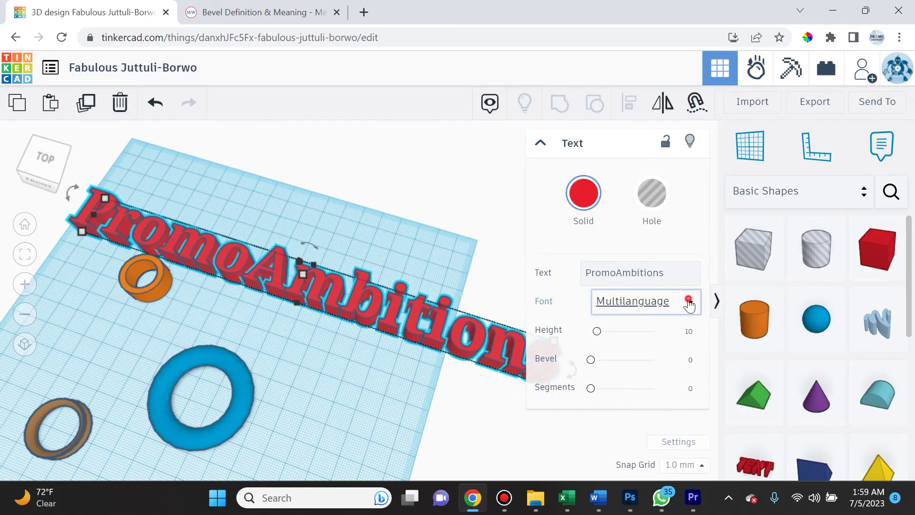
click(689, 302)
click(615, 348)
Step: Give the letters height 11.009, bevel 1.681 and 4 segments, checking them from several angles
right_drag(528, 394, 476, 353)
drag(597, 331, 634, 363)
scroll(434, 329, up, 3)
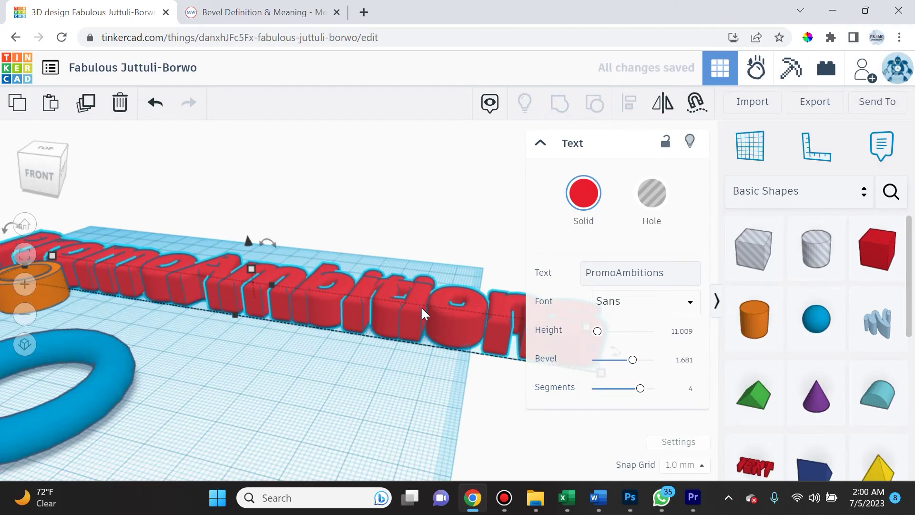
scroll(437, 324, up, 2)
mouse_move(433, 343)
right_down()
mouse_move(378, 321)
mouse_move(363, 297)
mouse_move(376, 370)
mouse_move(441, 441)
mouse_move(423, 354)
right_up()
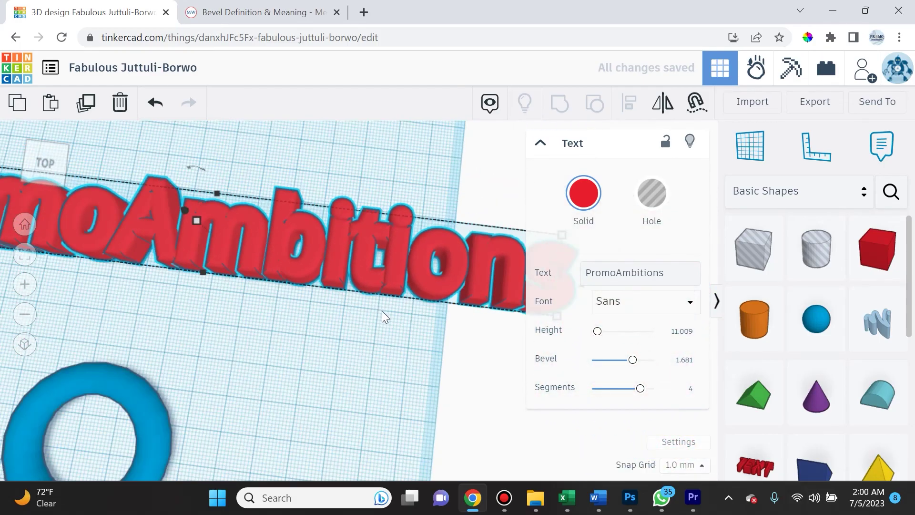
scroll(382, 312, down, 5)
right_drag(242, 307, 264, 276)
scroll(317, 325, up, 2)
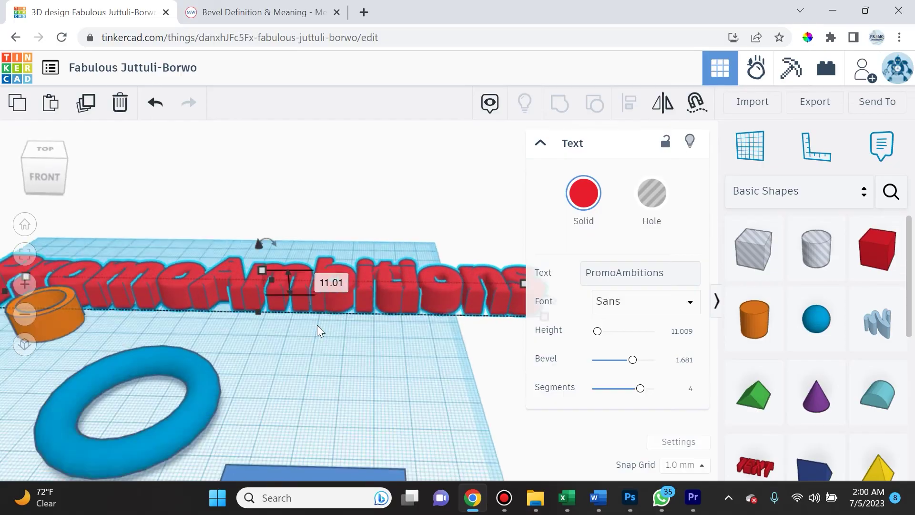
scroll(317, 324, up, 1)
scroll(316, 326, down, 4)
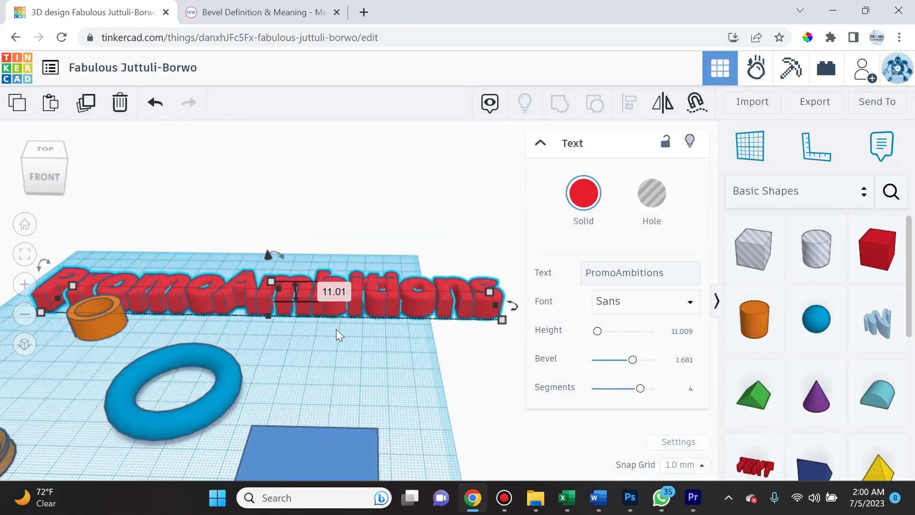
right_drag(338, 334, 358, 378)
scroll(358, 379, up, 1)
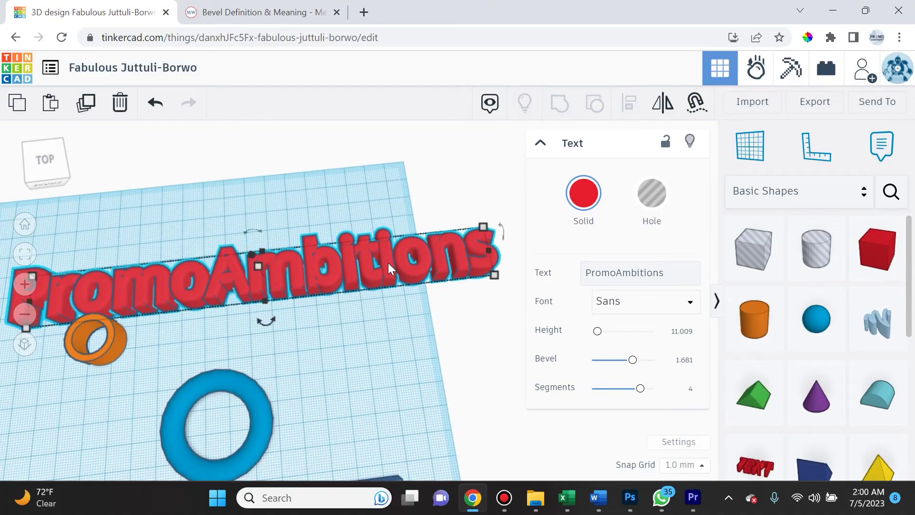
Step: Delete the PromoAmbitions text shape and return to the default workplane view
key(Delete)
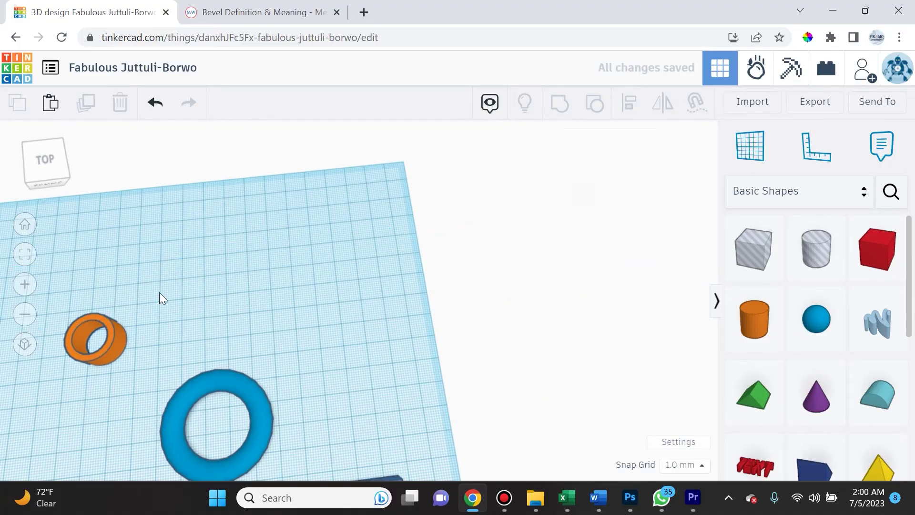
click(25, 225)
scroll(270, 288, up, 5)
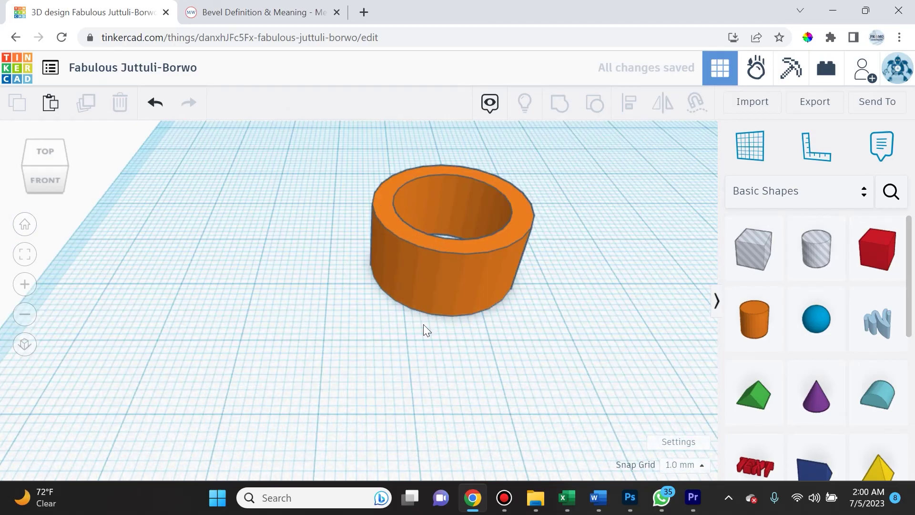
Step: Widen the orange tube to radius 13.305 with 64 sides and smooth beveled edges
click(453, 271)
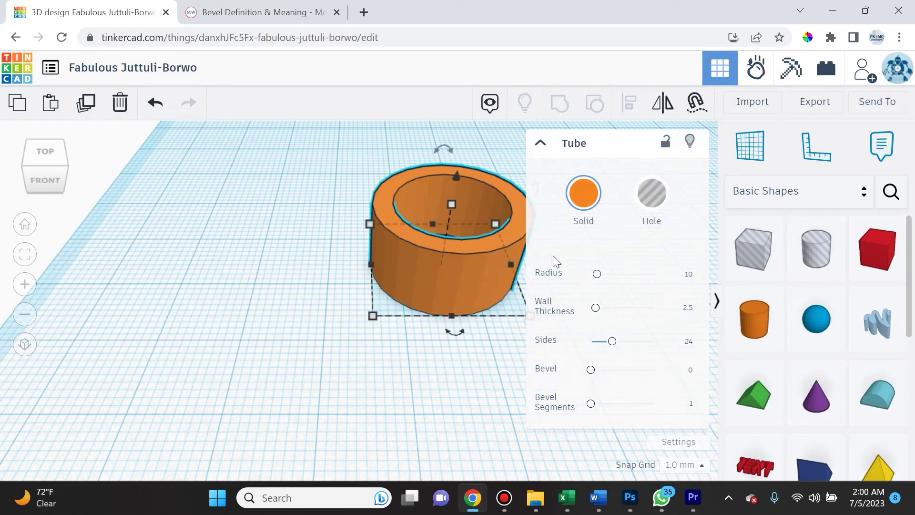
drag(599, 281, 606, 309)
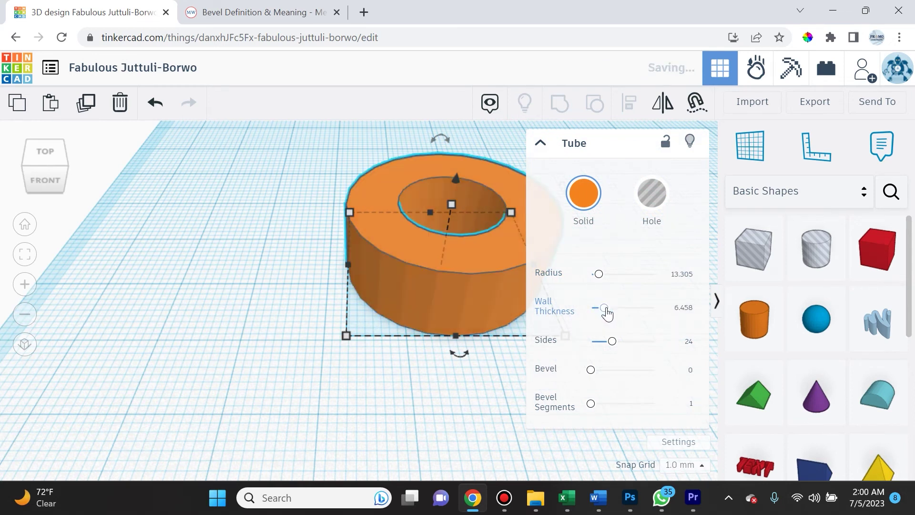
drag(612, 344, 665, 344)
drag(591, 371, 613, 372)
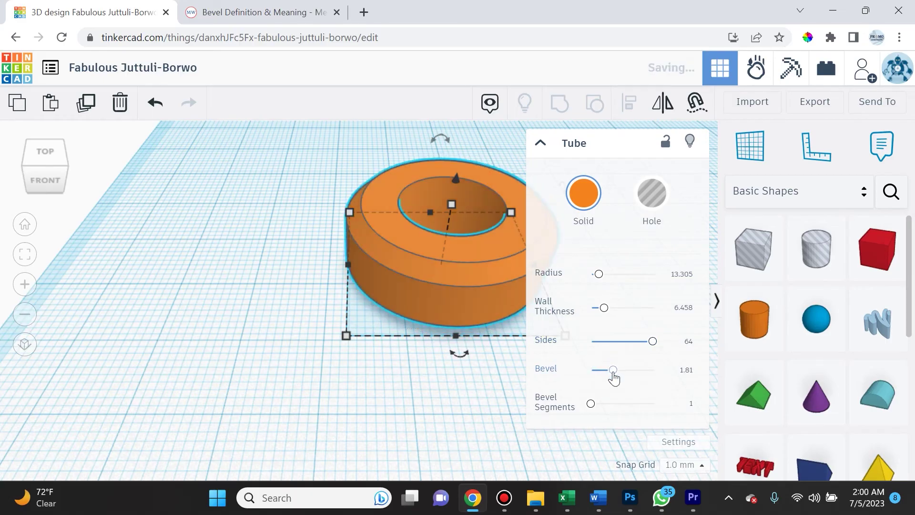
drag(592, 405, 692, 403)
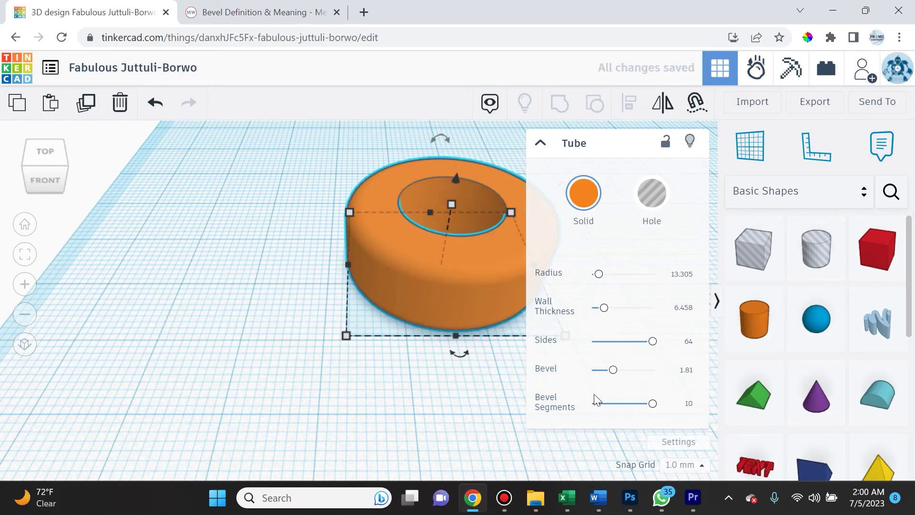
right_drag(486, 392, 817, 339)
scroll(817, 339, down, 5)
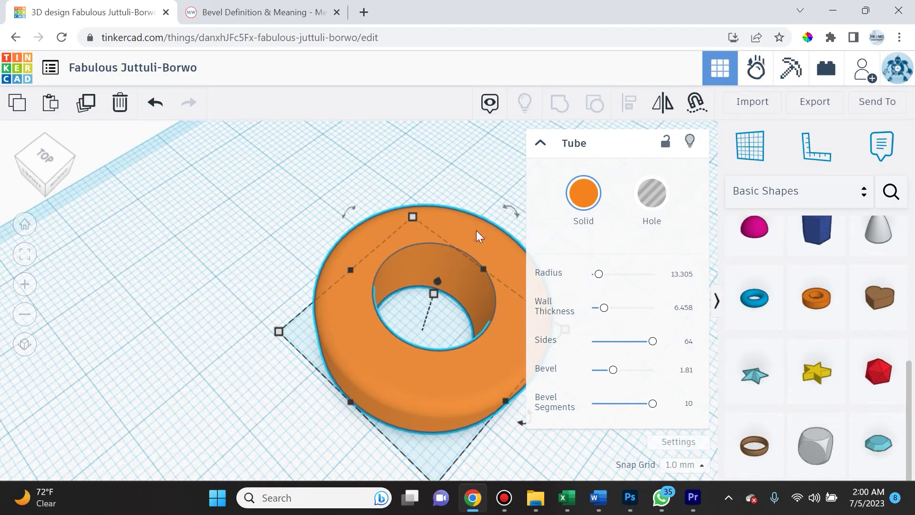
Step: Delete the orange tube, leaving the workplane empty
key(Delete)
scroll(854, 329, up, 2)
scroll(853, 329, up, 4)
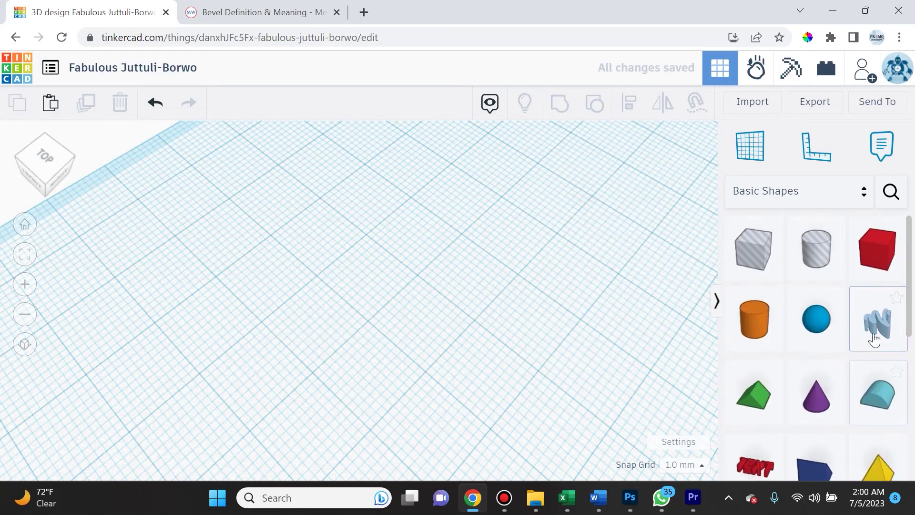
click(879, 326)
Step: Place a Scribble and draw a thumbs-up hand outline with 'EK' beside the thumb
click(400, 265)
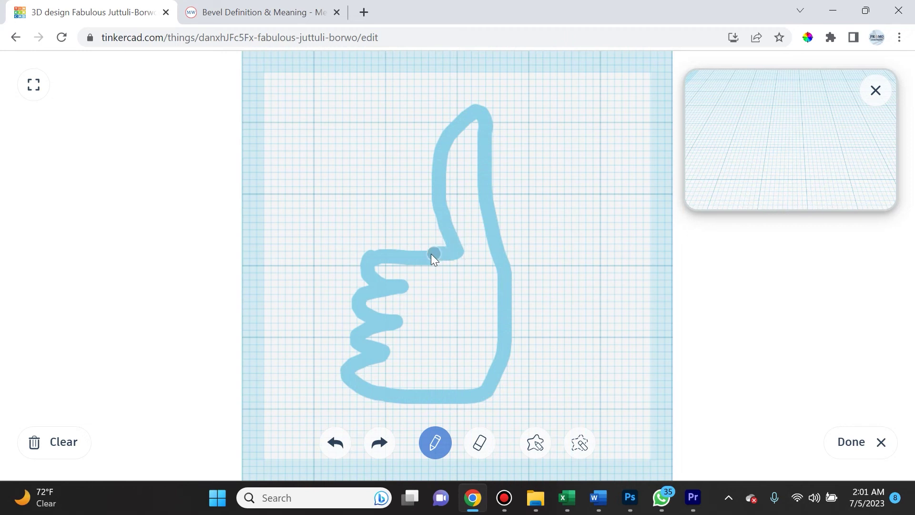
drag(421, 258, 423, 262)
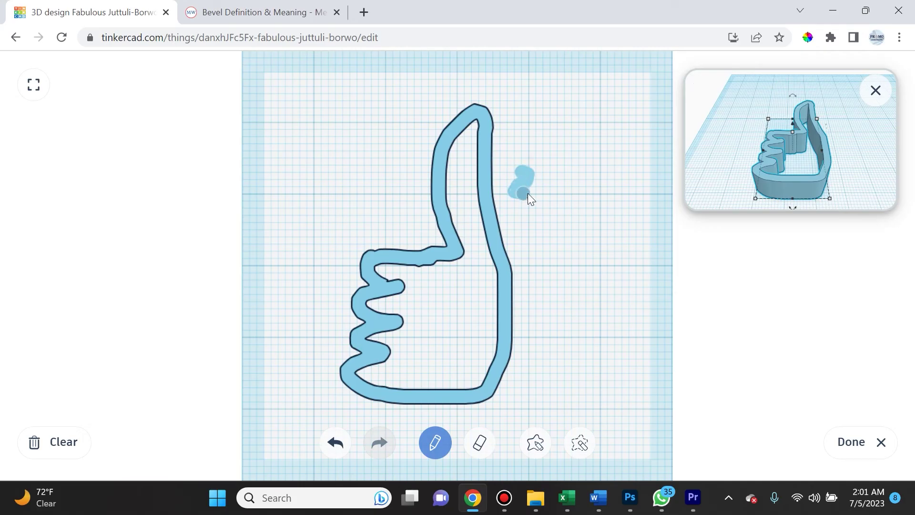
drag(556, 214, 559, 219)
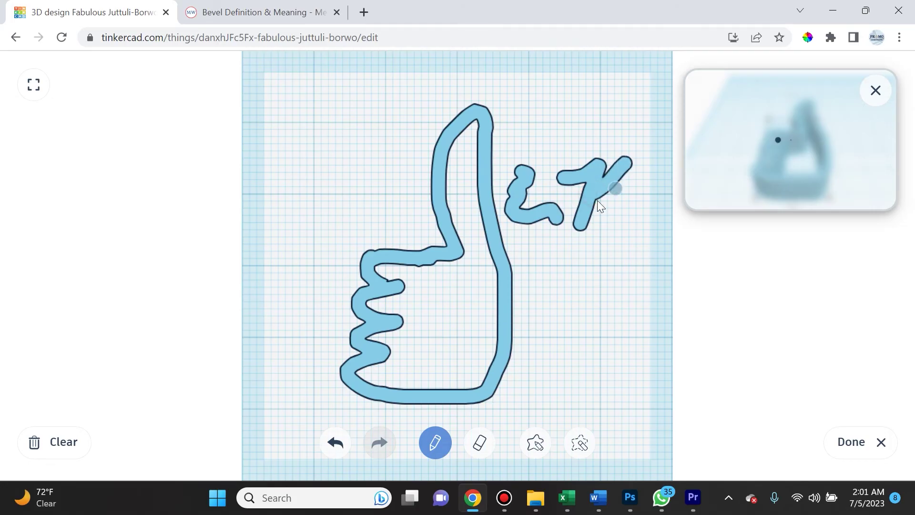
drag(645, 199, 652, 196)
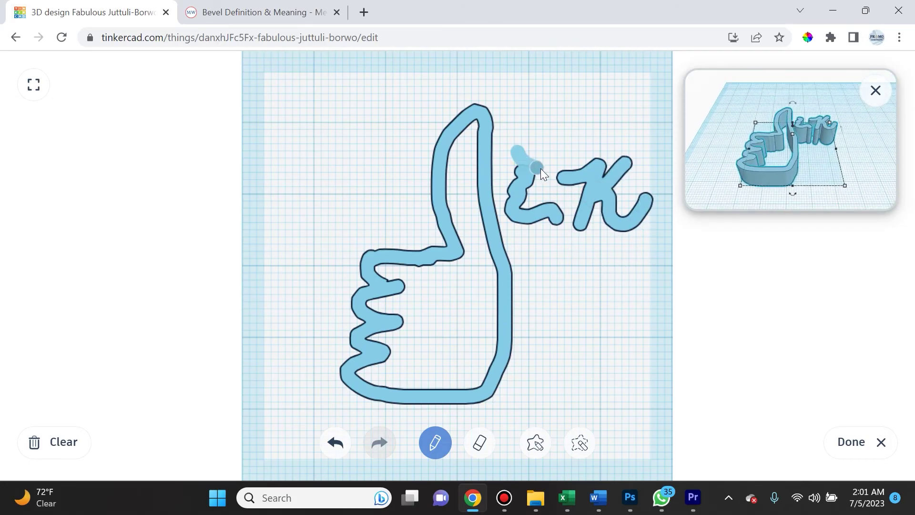
drag(525, 193, 539, 190)
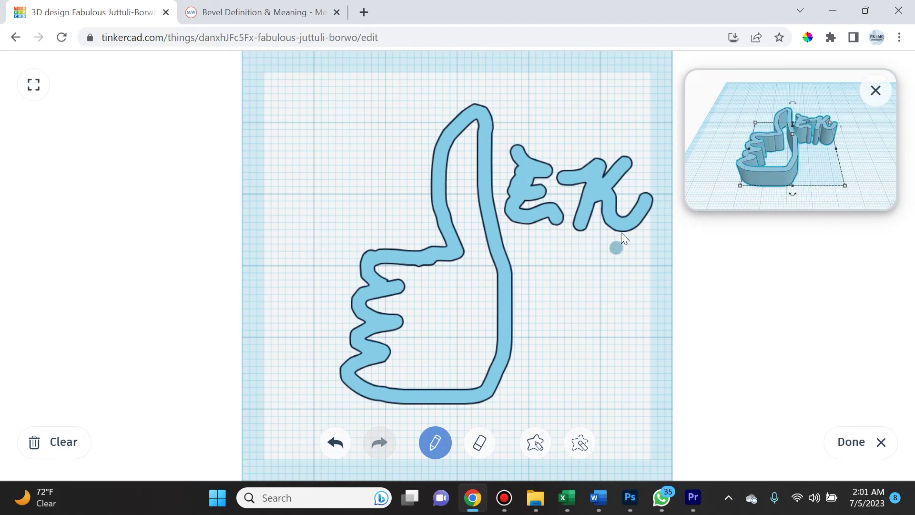
Step: Finish the scribble and lower its height from 10 to 6.416
click(852, 451)
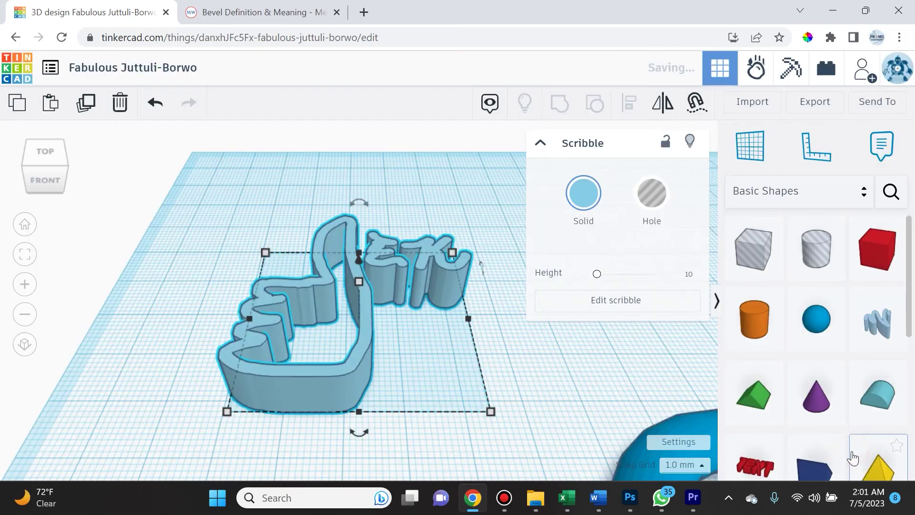
right_drag(444, 331, 529, 304)
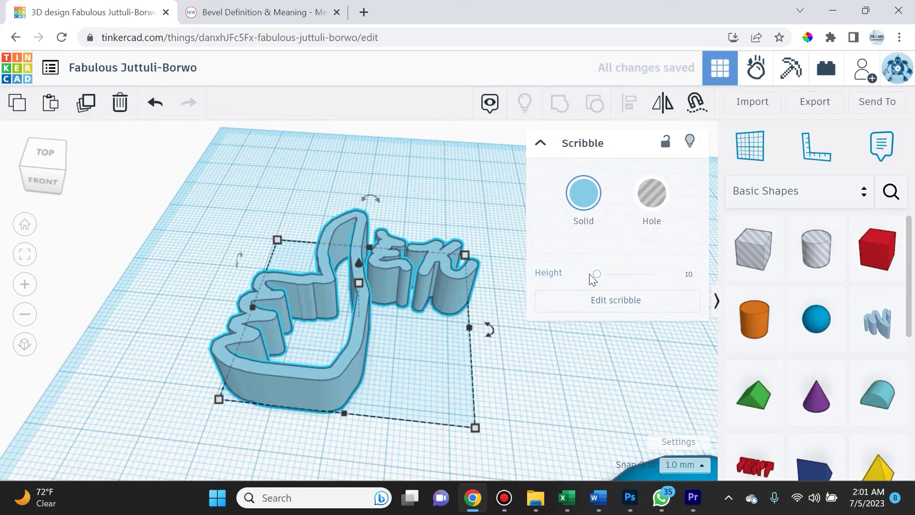
mouse_move(596, 276)
mouse_down()
mouse_move(607, 276)
mouse_move(599, 278)
mouse_up()
scroll(837, 343, down, 8)
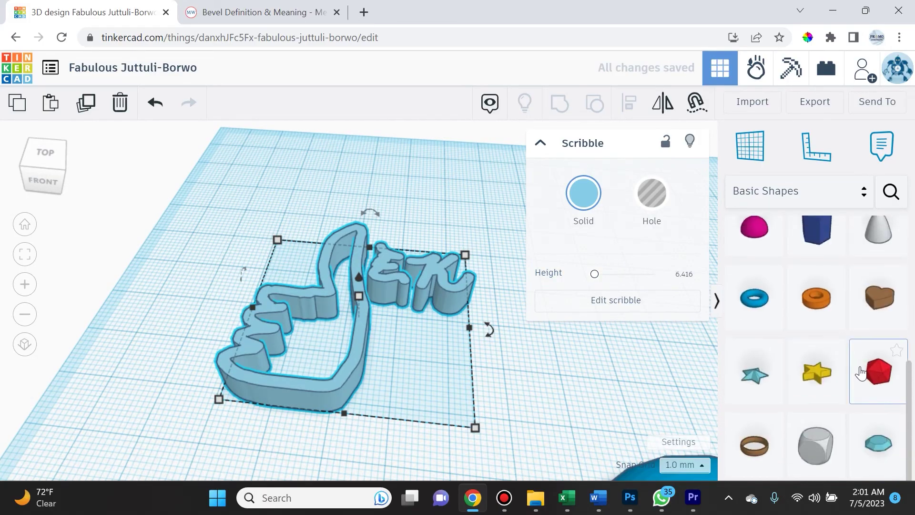
scroll(881, 398, down, 1)
Step: Drop a Diamond beside the scribble and shrink its footprint to 13 × 15 mm
mouse_move(879, 441)
mouse_down()
mouse_move(736, 425)
mouse_move(530, 363)
mouse_move(532, 376)
mouse_up()
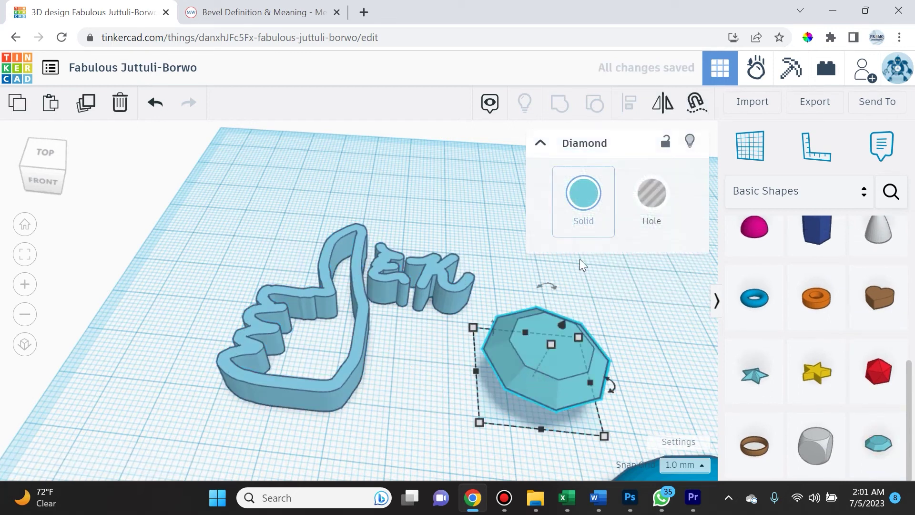
right_drag(638, 367, 629, 349)
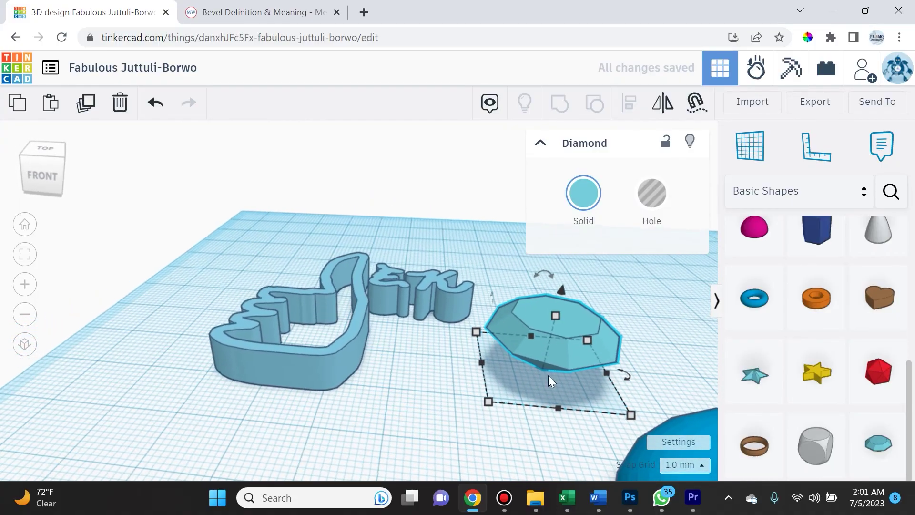
drag(488, 401, 535, 363)
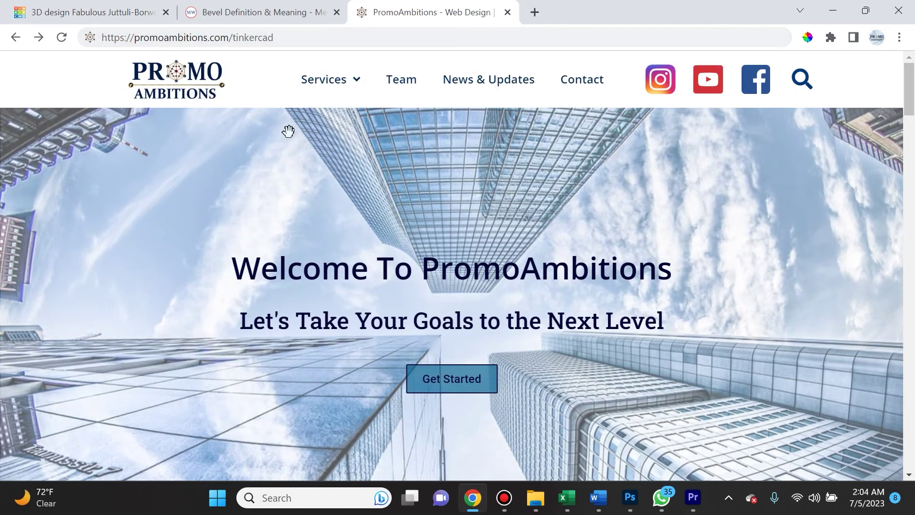
Step: Load promoambitions.com/tinkercad/ and scroll through the Tinkercad tutorial guide
click(315, 41)
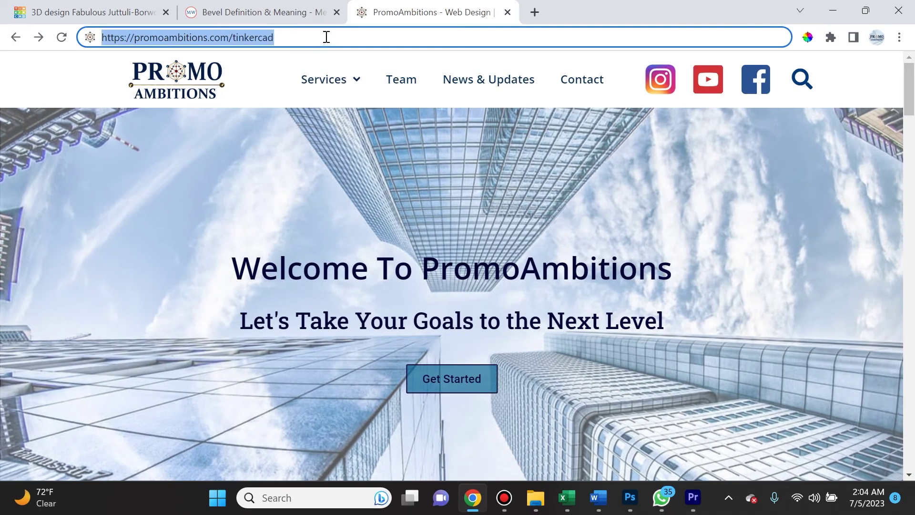
key(Return)
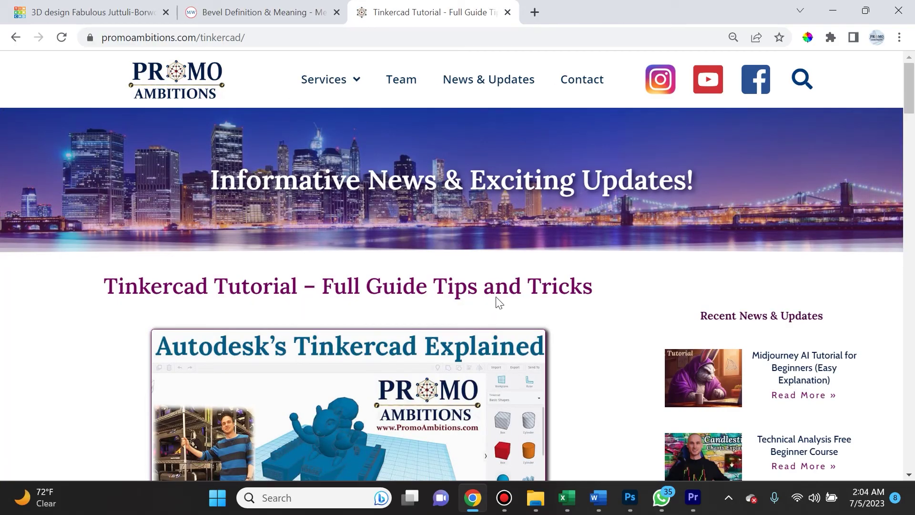
scroll(499, 305, down, 4)
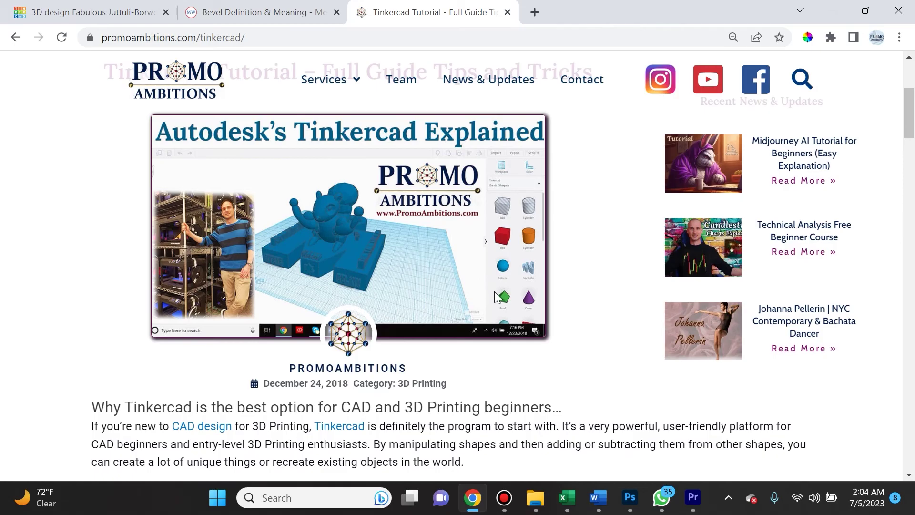
scroll(496, 296, up, 3)
scroll(457, 225, down, 4)
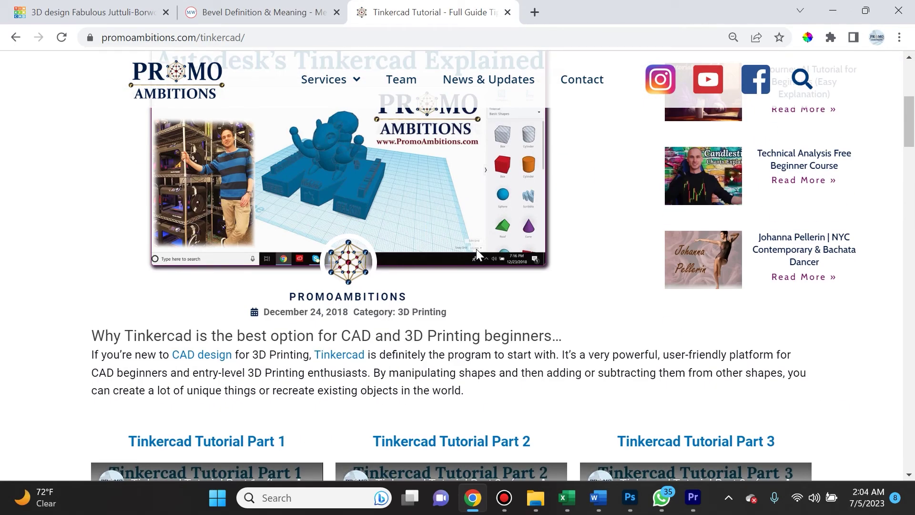
scroll(480, 253, down, 7)
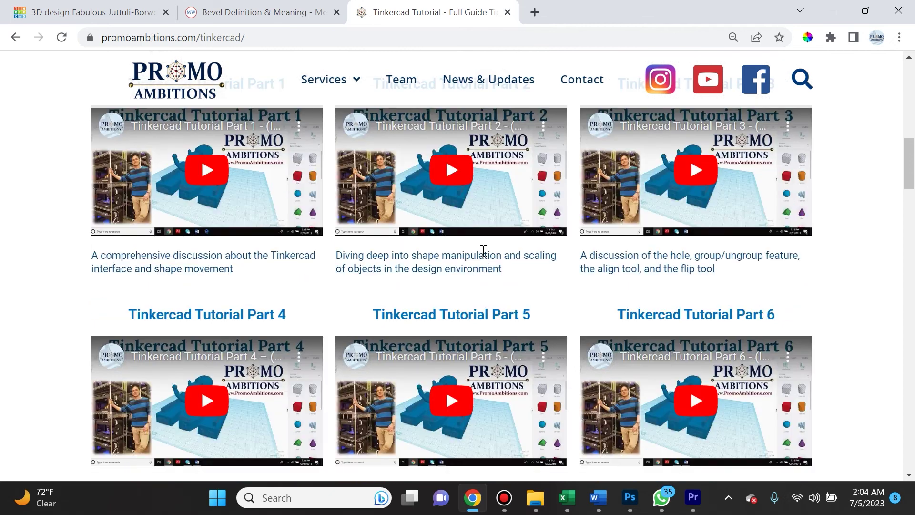
scroll(484, 250, down, 7)
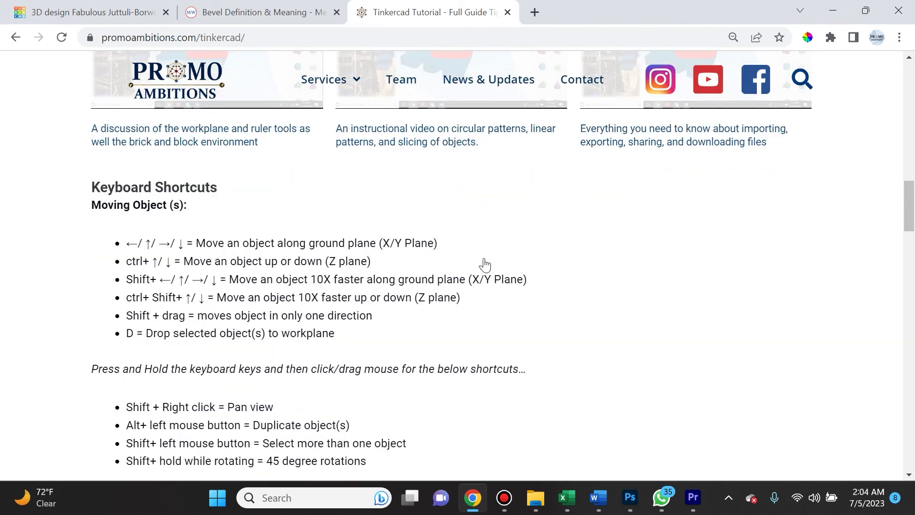
scroll(482, 265, up, 1)
scroll(481, 269, up, 7)
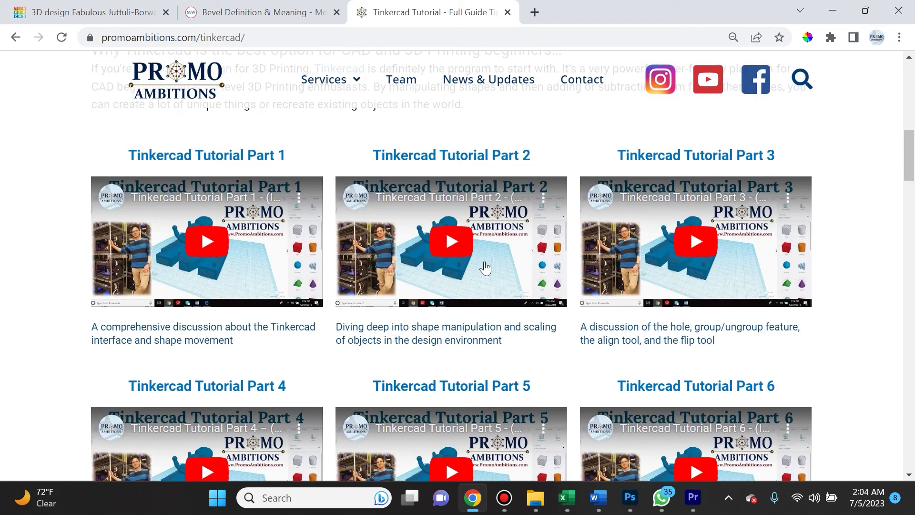
scroll(430, 190, down, 15)
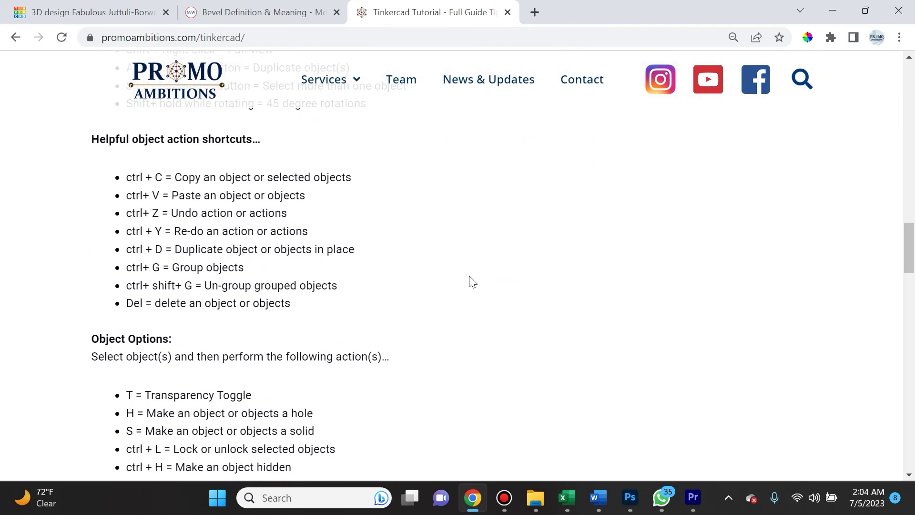
scroll(470, 274, up, 8)
scroll(225, 311, down, 17)
scroll(328, 346, down, 4)
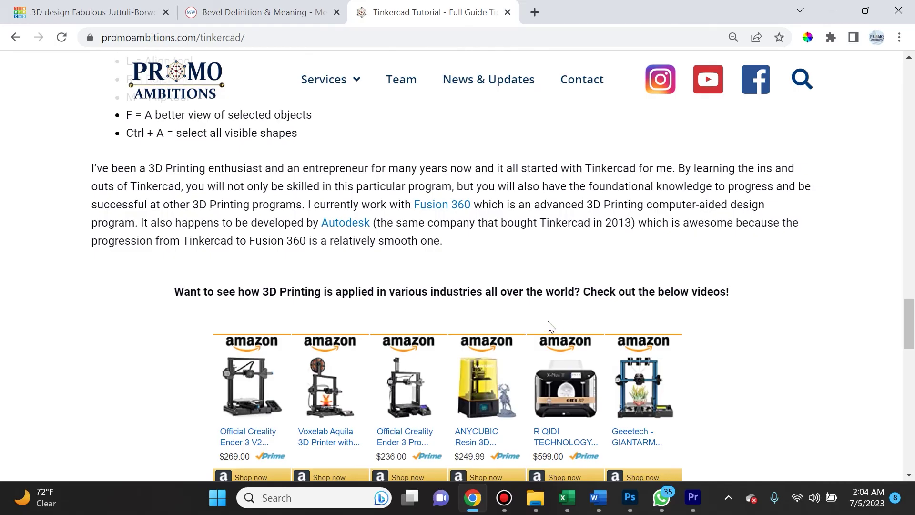
scroll(525, 315, up, 20)
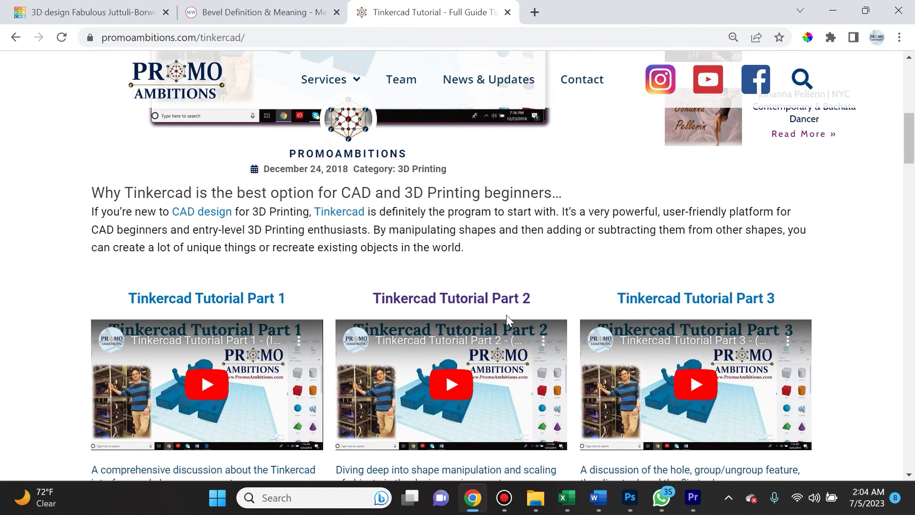
scroll(507, 315, up, 8)
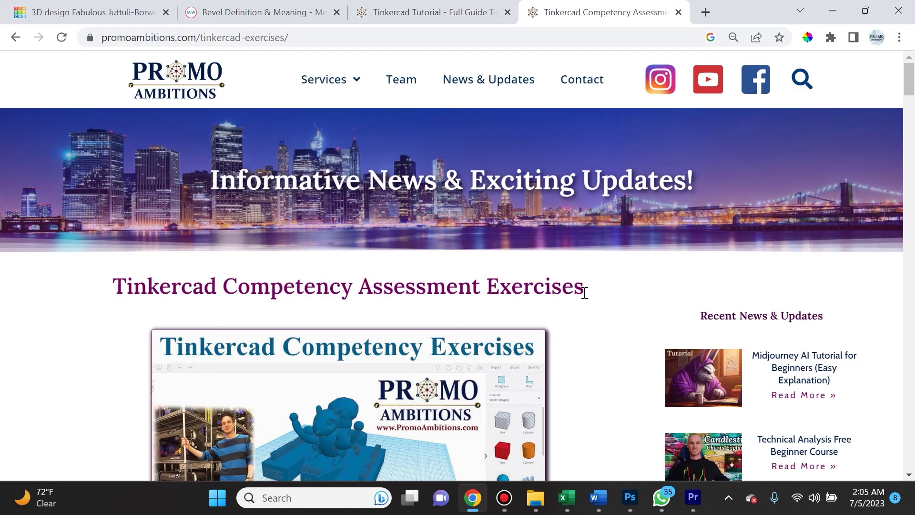
Step: Scroll through the Competency Assessment exercises, then switch to the 'Tinkercad Tutorial - Full Guide' tab
scroll(585, 292, down, 5)
scroll(598, 320, down, 2)
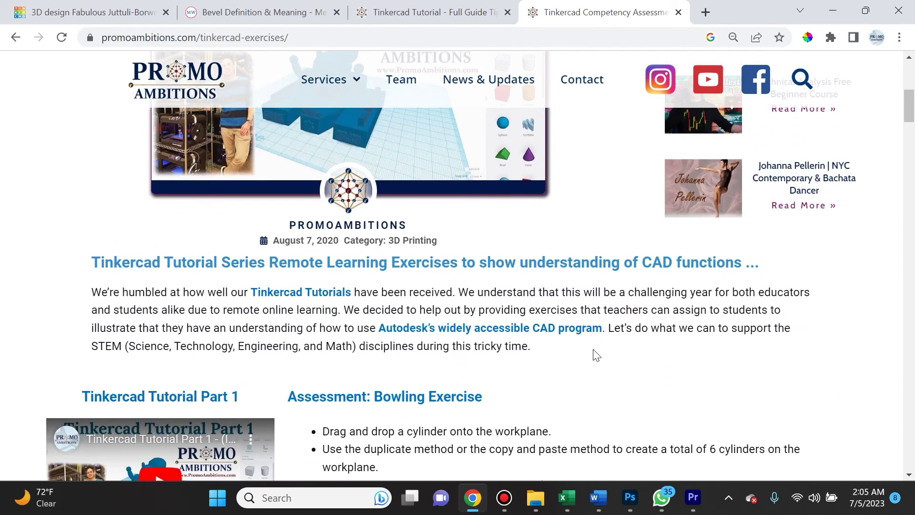
scroll(616, 344, down, 3)
scroll(617, 345, down, 3)
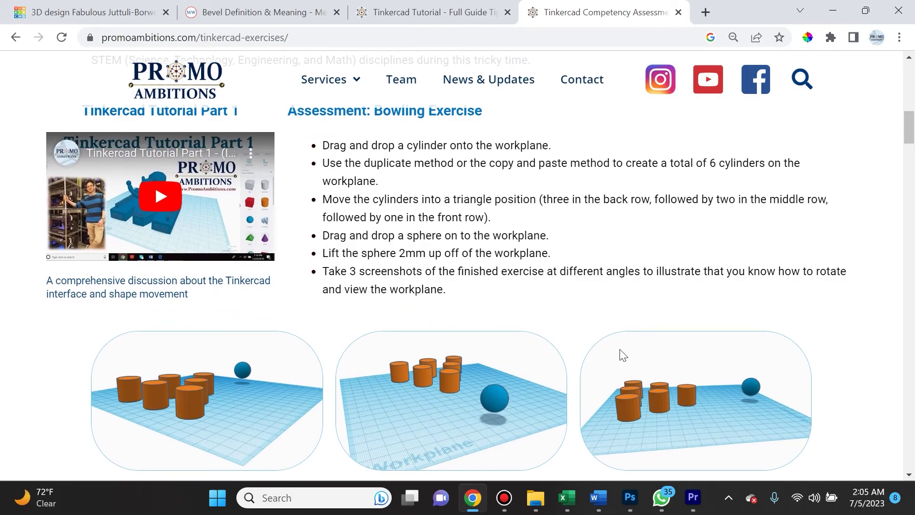
scroll(429, 301, up, 10)
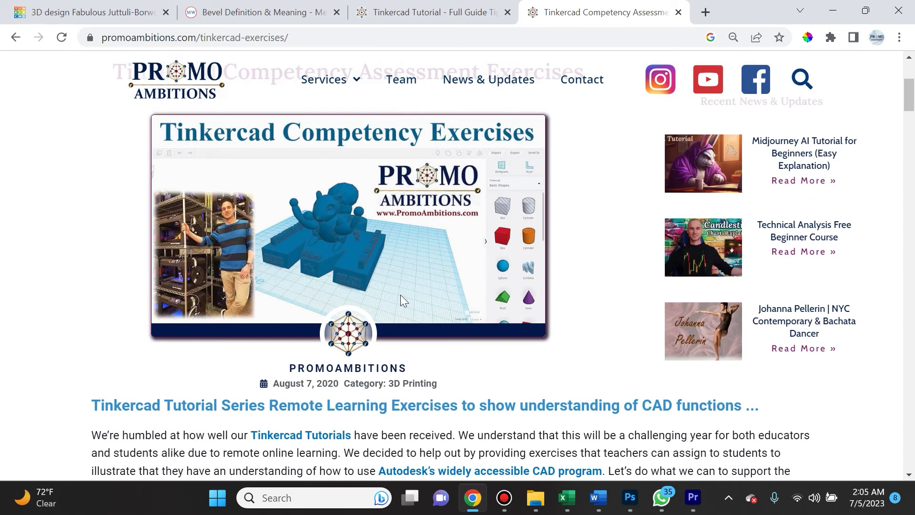
scroll(402, 296, down, 8)
scroll(401, 296, down, 9)
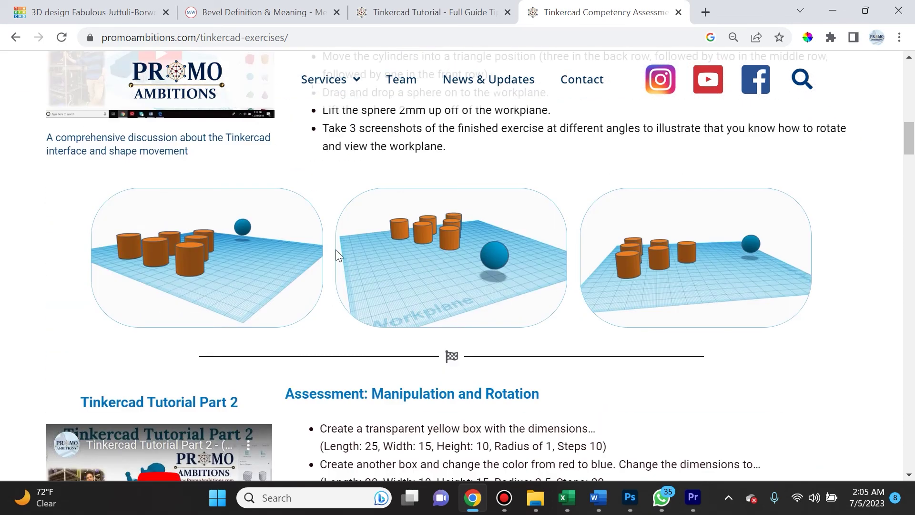
scroll(419, 250, up, 3)
scroll(415, 265, down, 17)
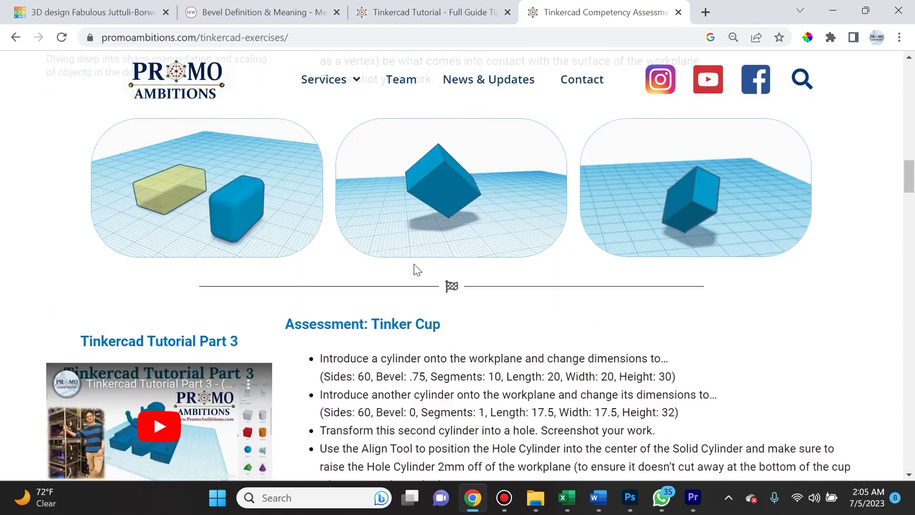
scroll(414, 263, down, 16)
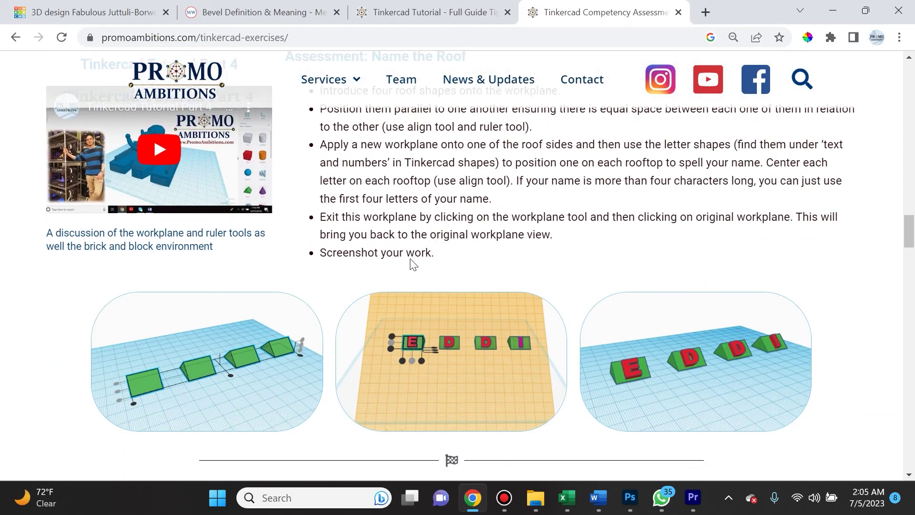
scroll(411, 262, down, 16)
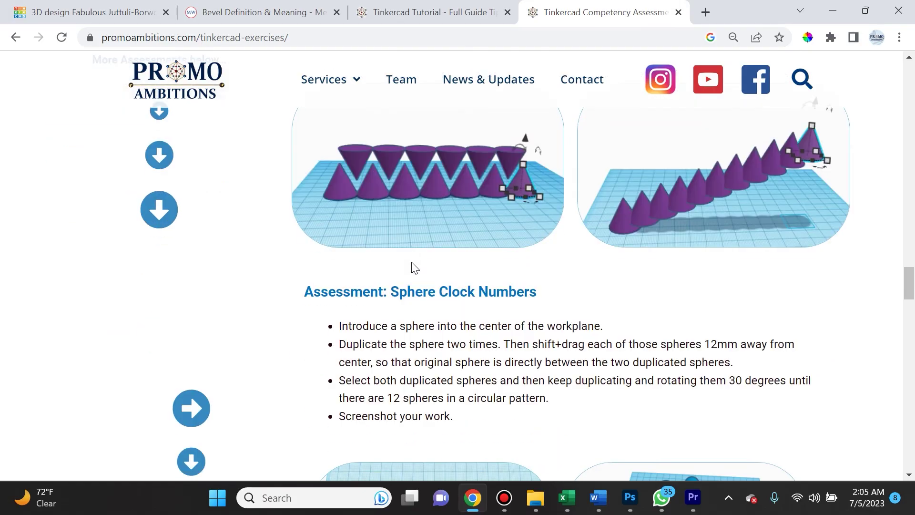
scroll(411, 261, down, 8)
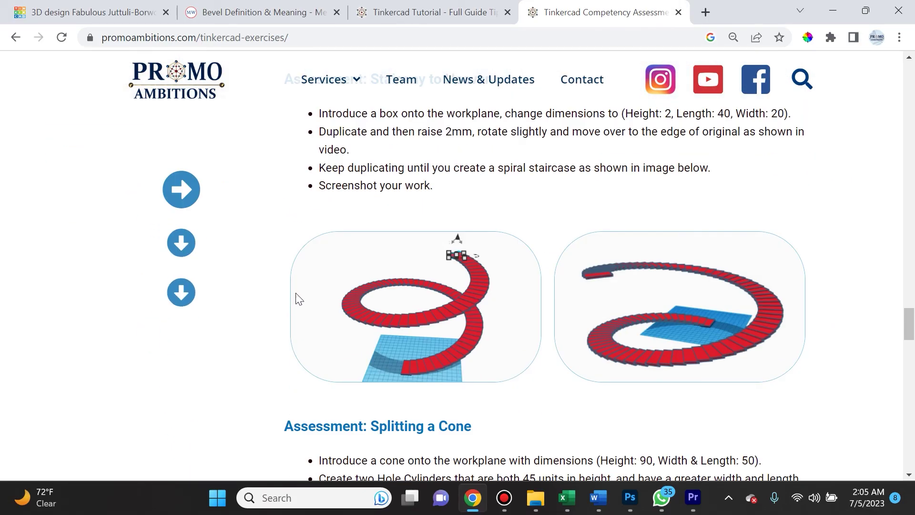
scroll(527, 266, down, 16)
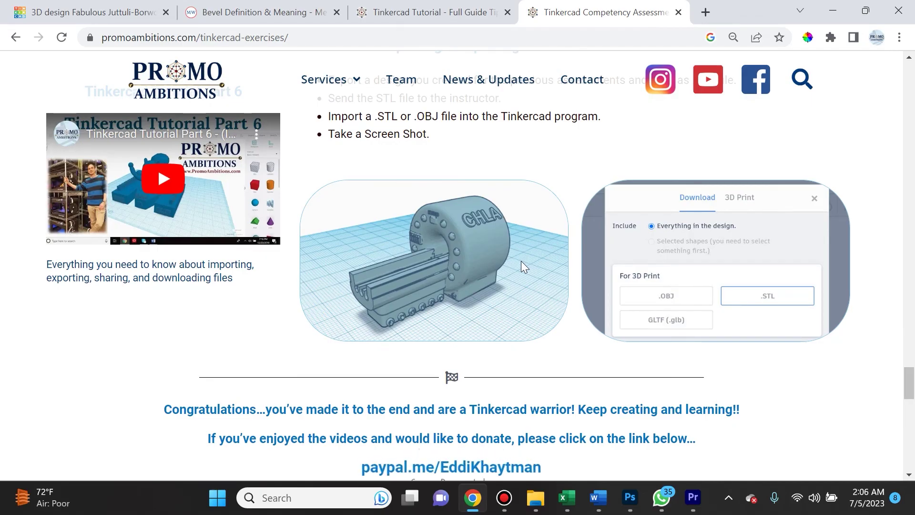
scroll(522, 262, down, 3)
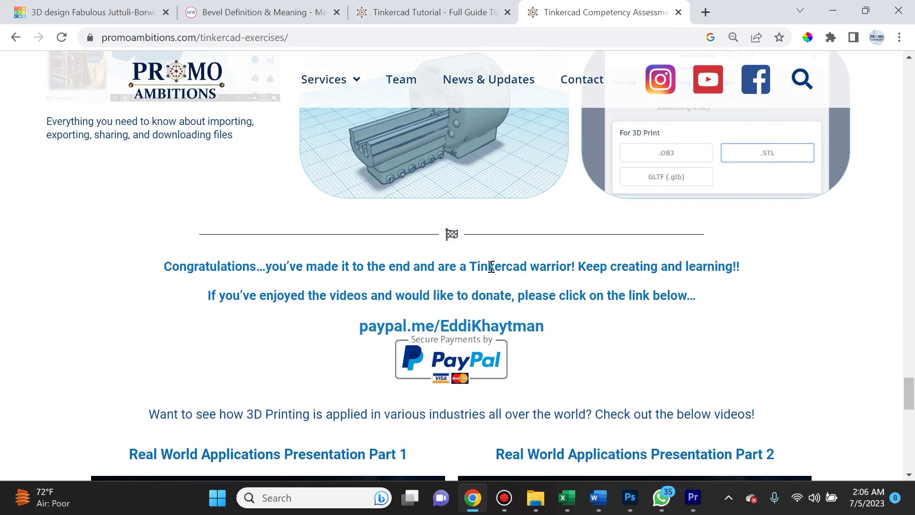
scroll(484, 266, up, 20)
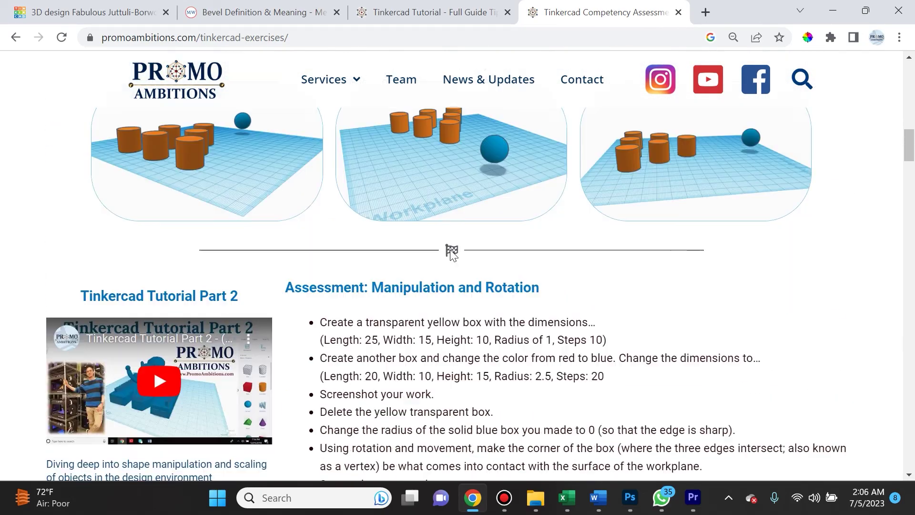
scroll(448, 255, down, 20)
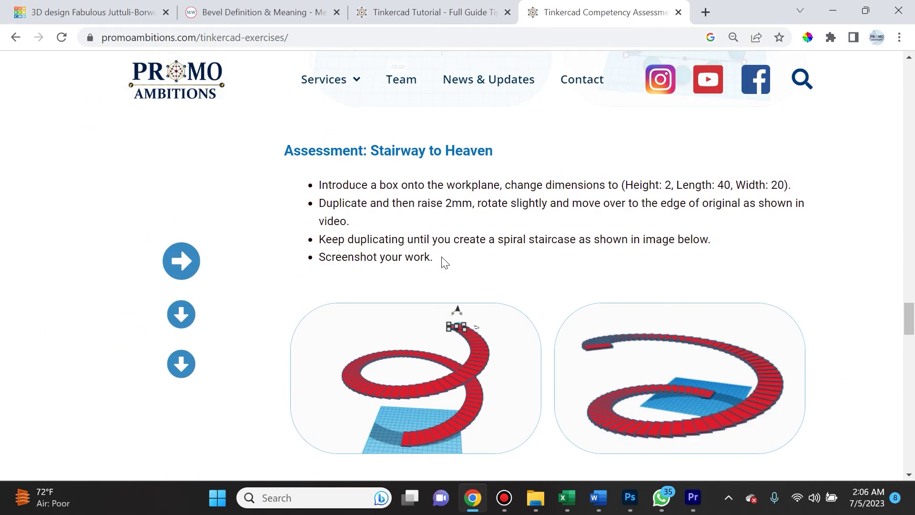
scroll(445, 263, down, 15)
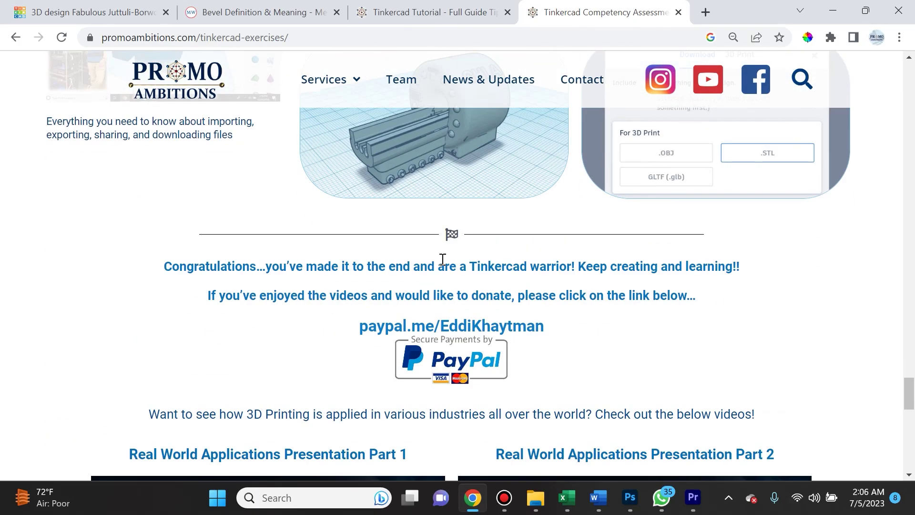
scroll(442, 259, down, 3)
scroll(637, 336, up, 2)
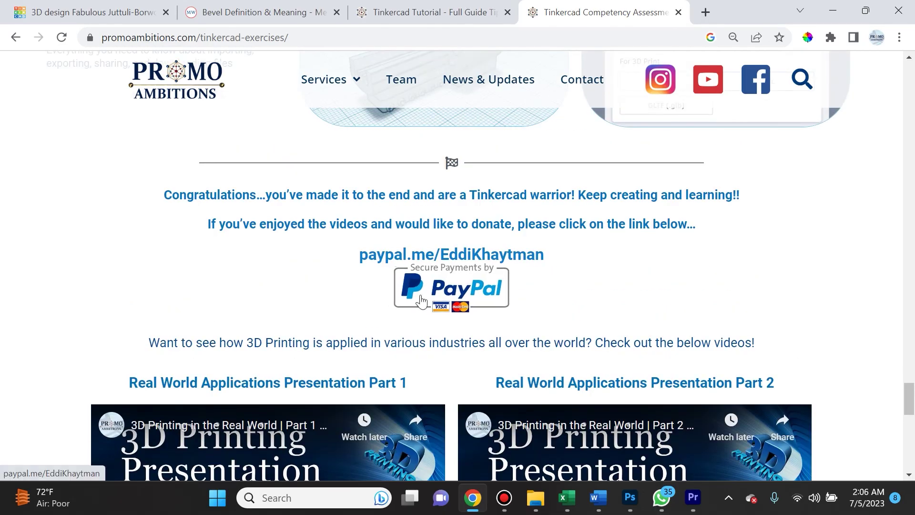
click(412, 11)
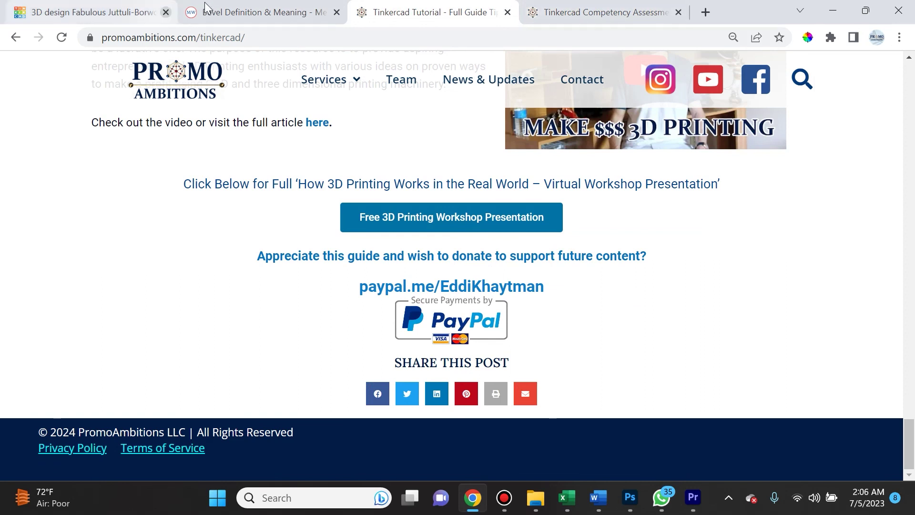
Step: View the design from Home, orbit below the workplane and zoom, then open the PromoAmbitions 3D Printing page
click(91, 12)
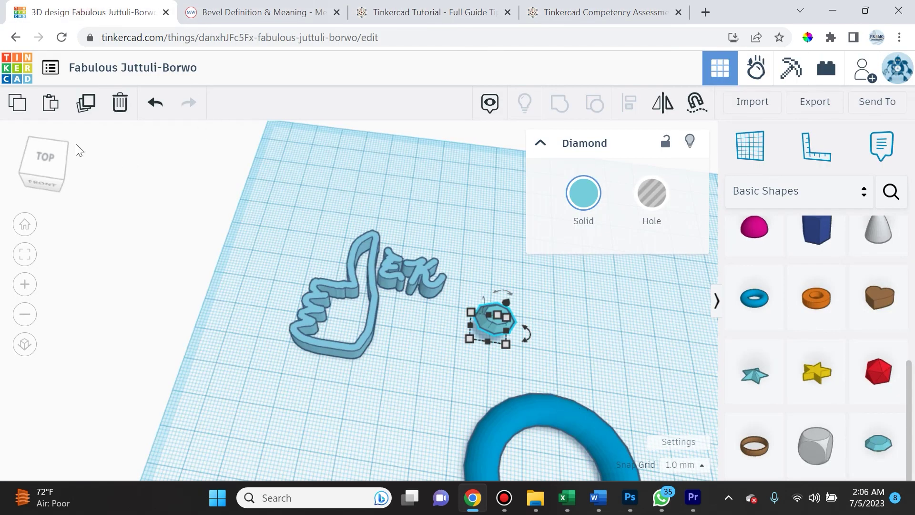
click(24, 224)
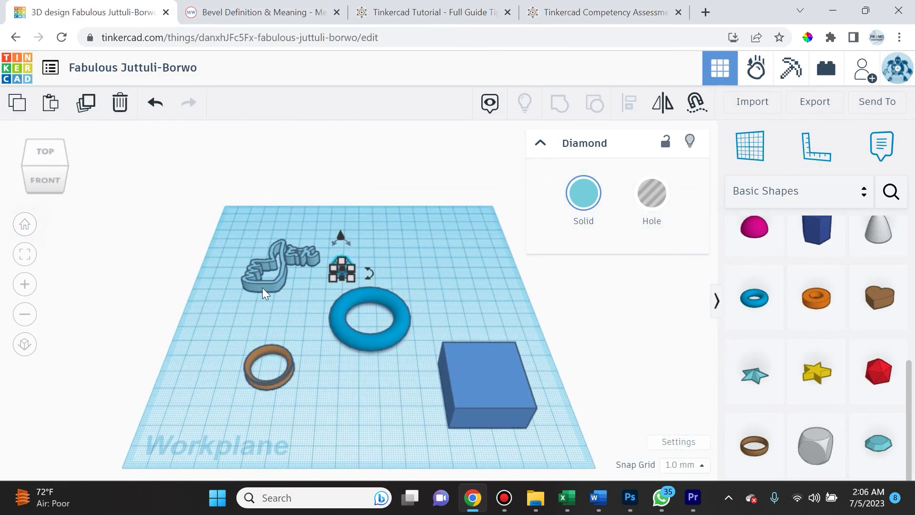
right_drag(482, 381, 420, 334)
scroll(342, 351, up, 2)
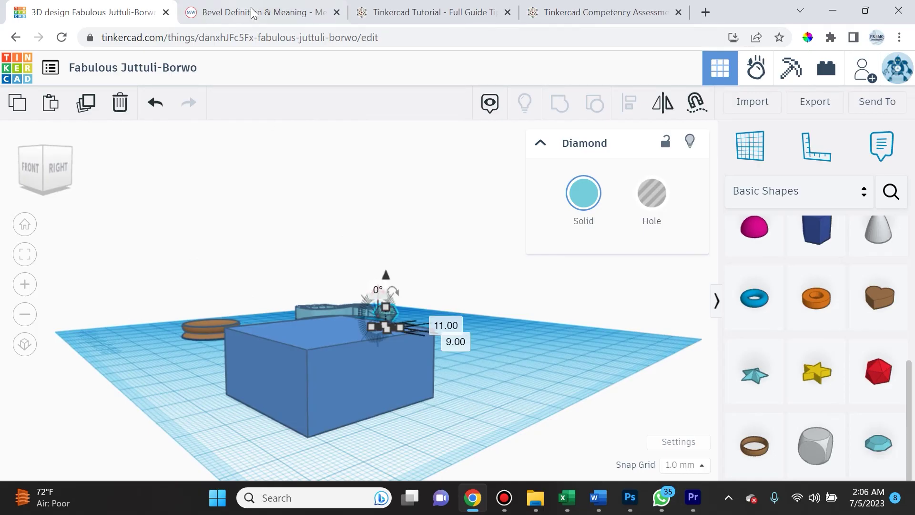
click(429, 12)
scroll(369, 234, down, 2)
scroll(368, 232, down, 9)
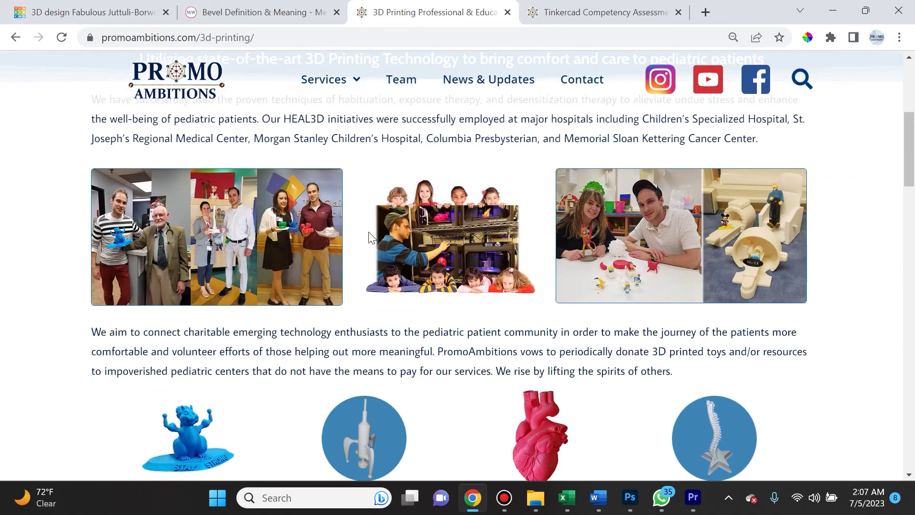
scroll(352, 236, down, 6)
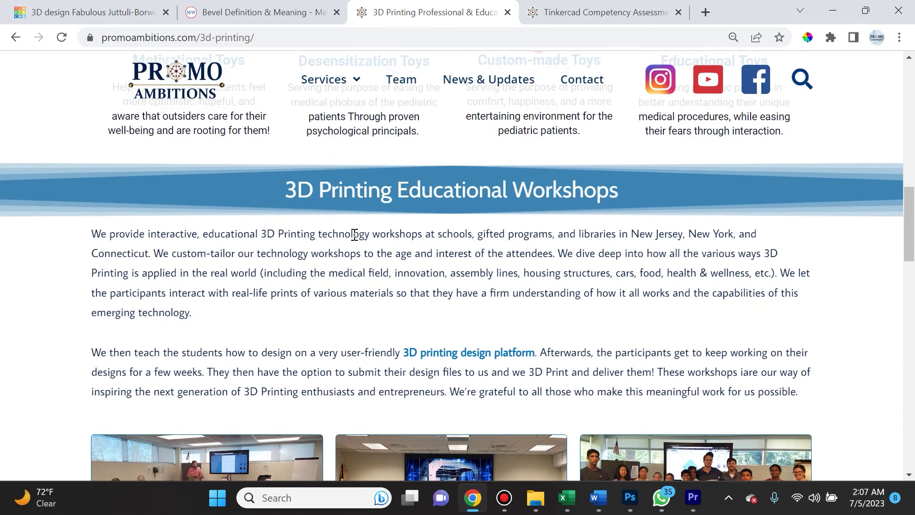
scroll(355, 234, down, 2)
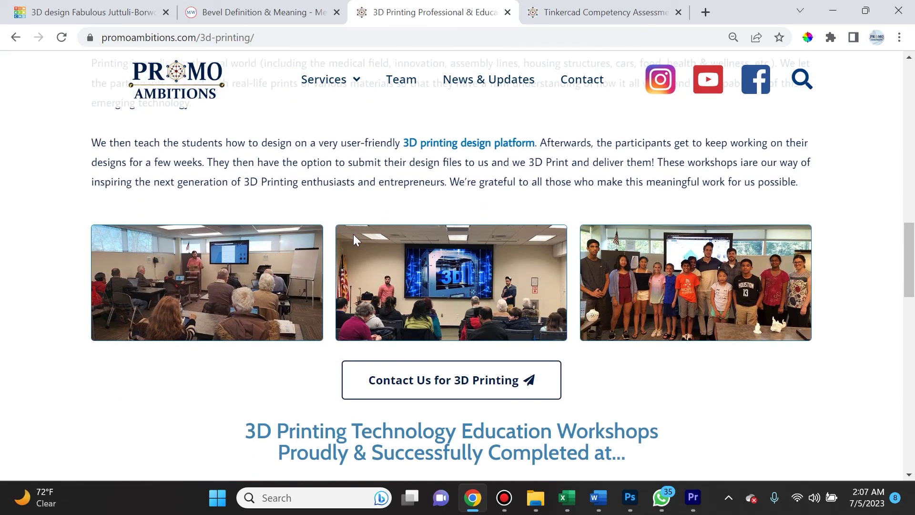
scroll(354, 239, down, 5)
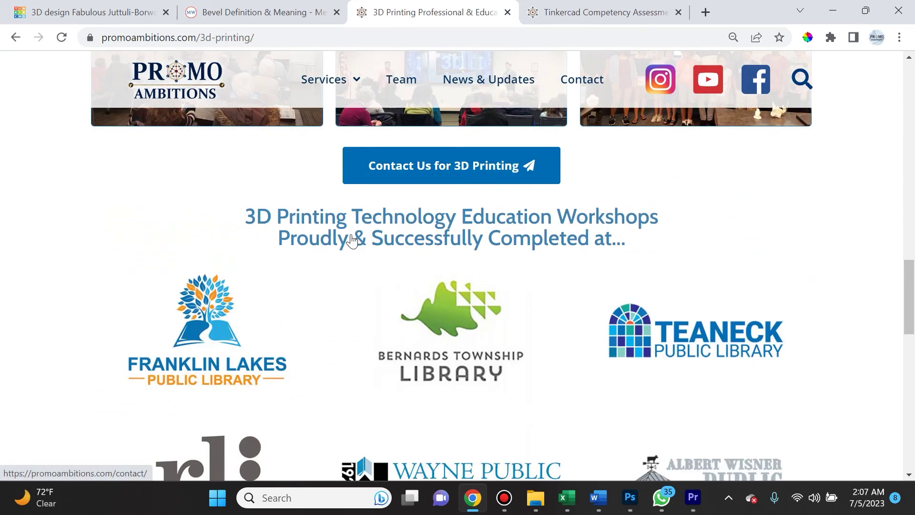
scroll(506, 281, down, 3)
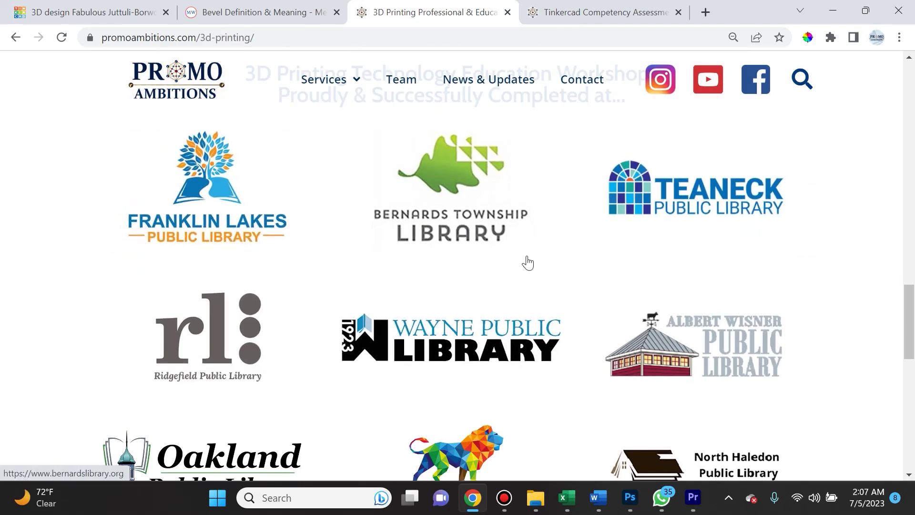
scroll(467, 281, down, 3)
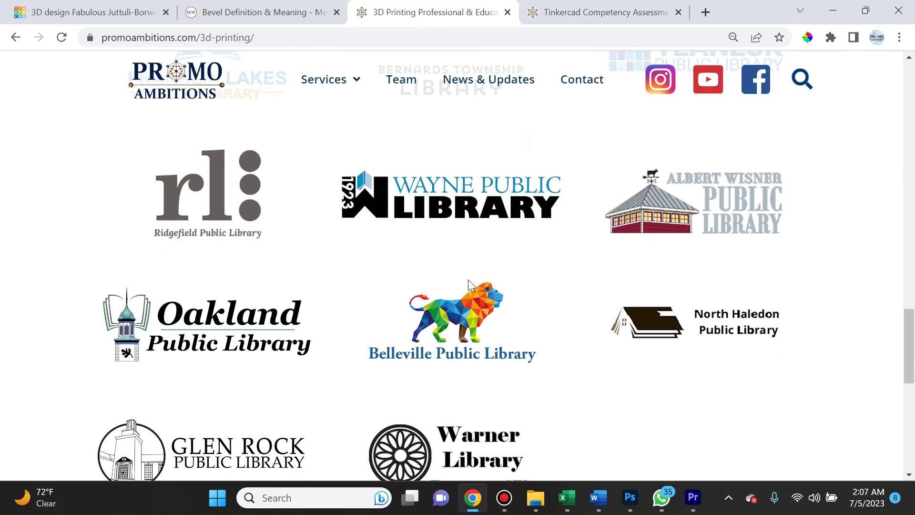
scroll(468, 283, down, 3)
scroll(534, 310, up, 15)
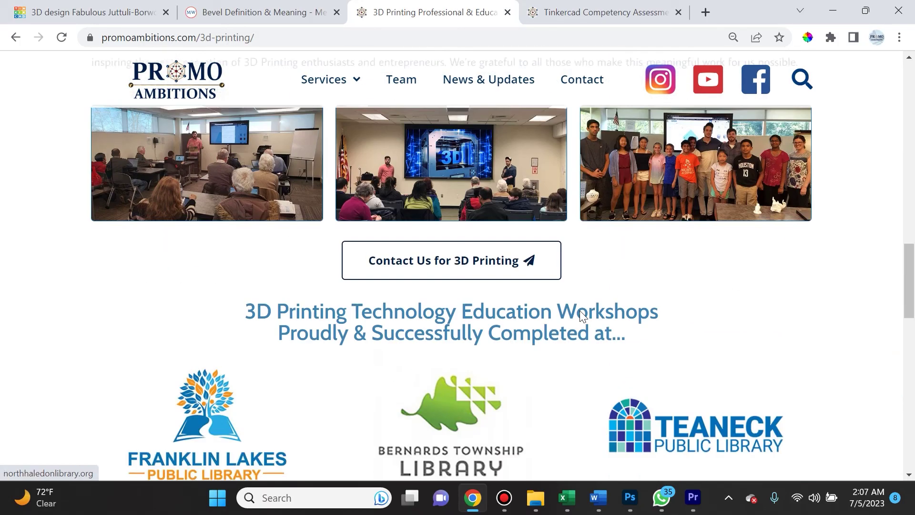
scroll(582, 329, down, 20)
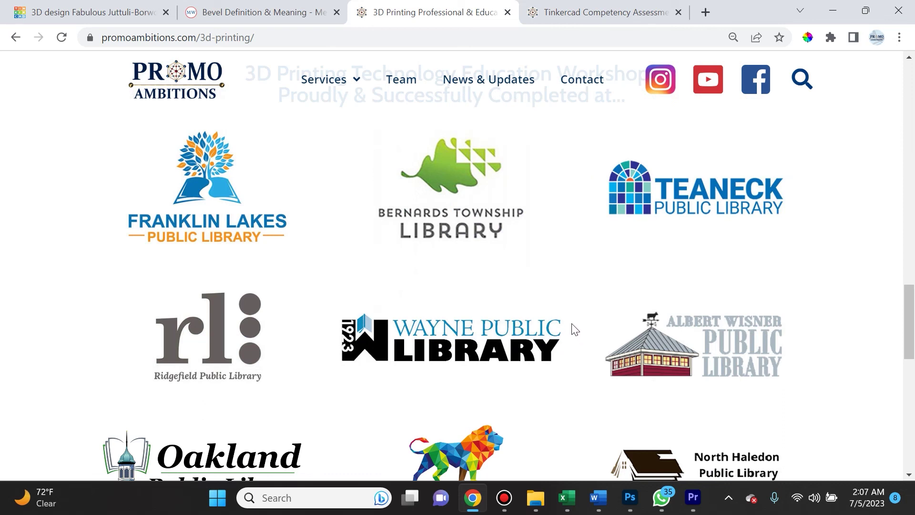
scroll(575, 330, down, 5)
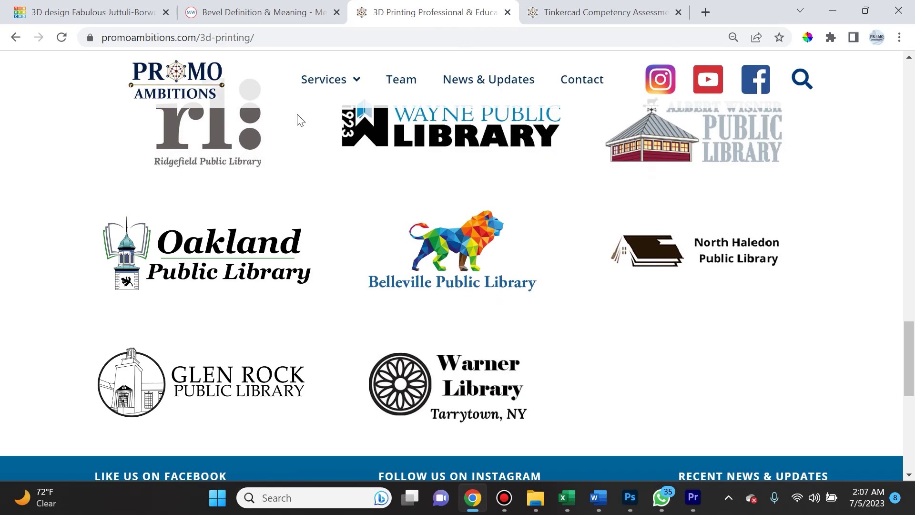
click(91, 12)
right_drag(508, 362, 619, 317)
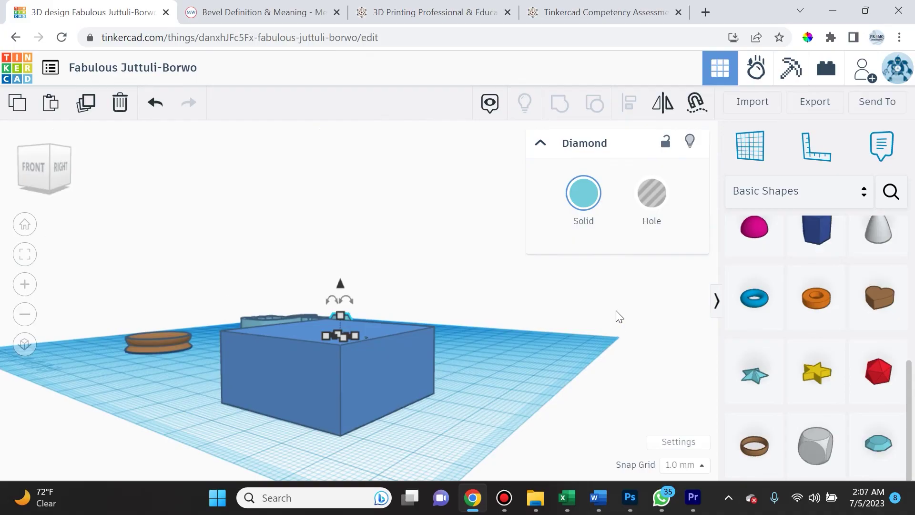